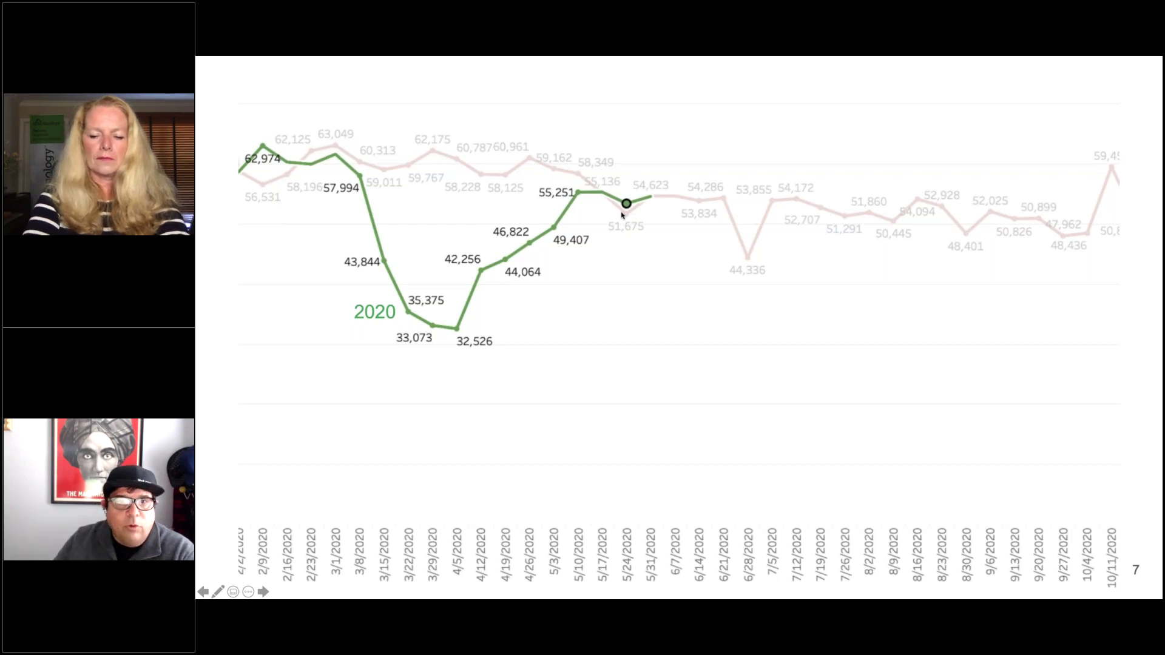
key("Right")
key("Right")
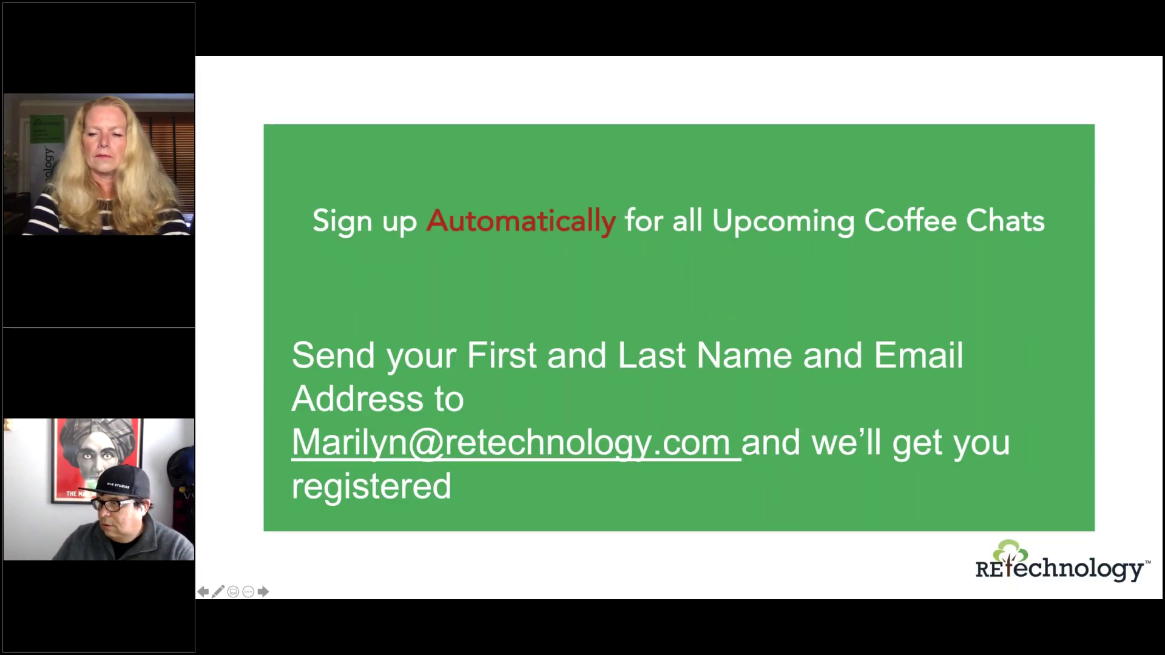
key("Left")
key("Left")
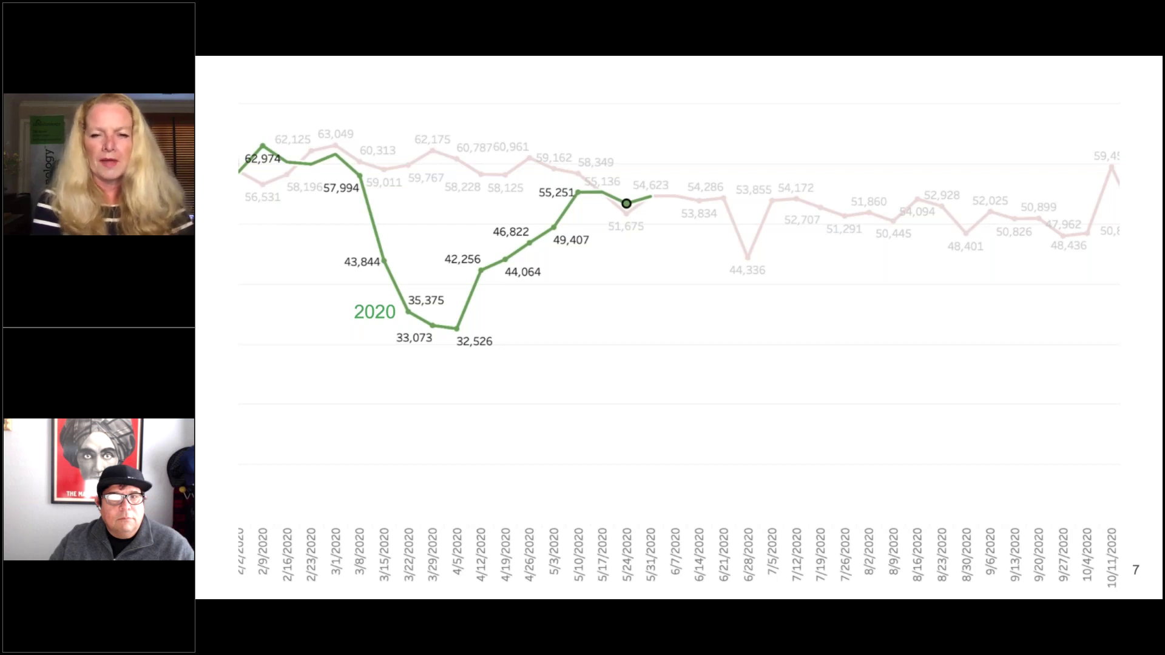
End the slide show and switch to the Cloud CMA reports page in Safari, shown full screen with enlarged content.
key("Escape")
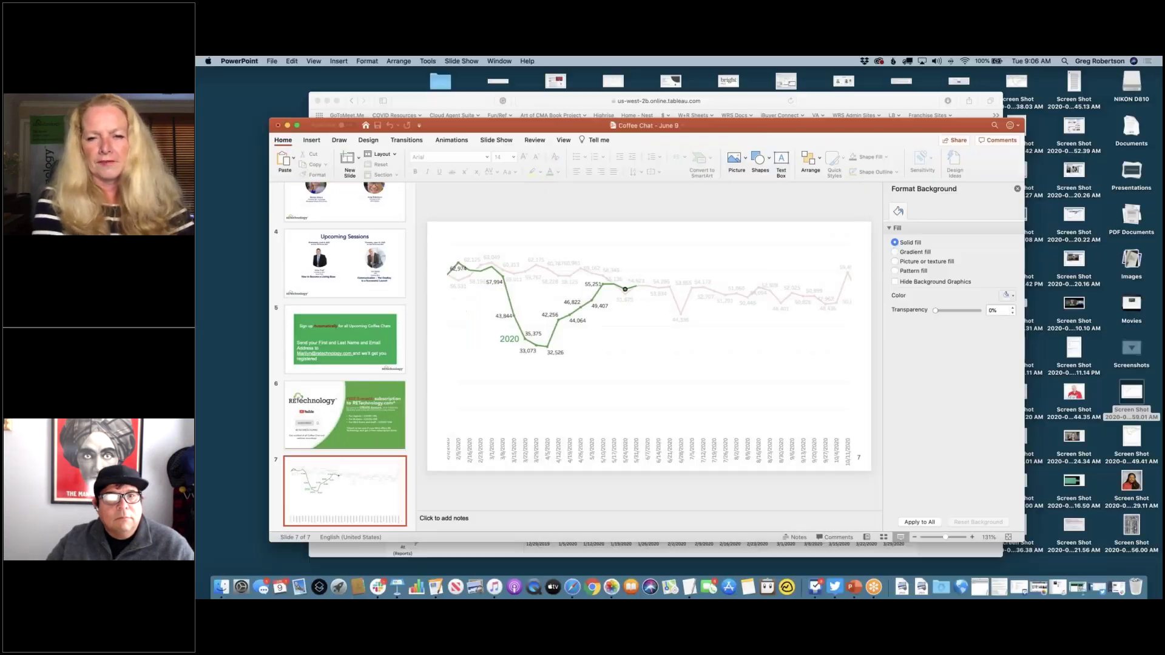
left_click(473, 104)
left_click(384, 127)
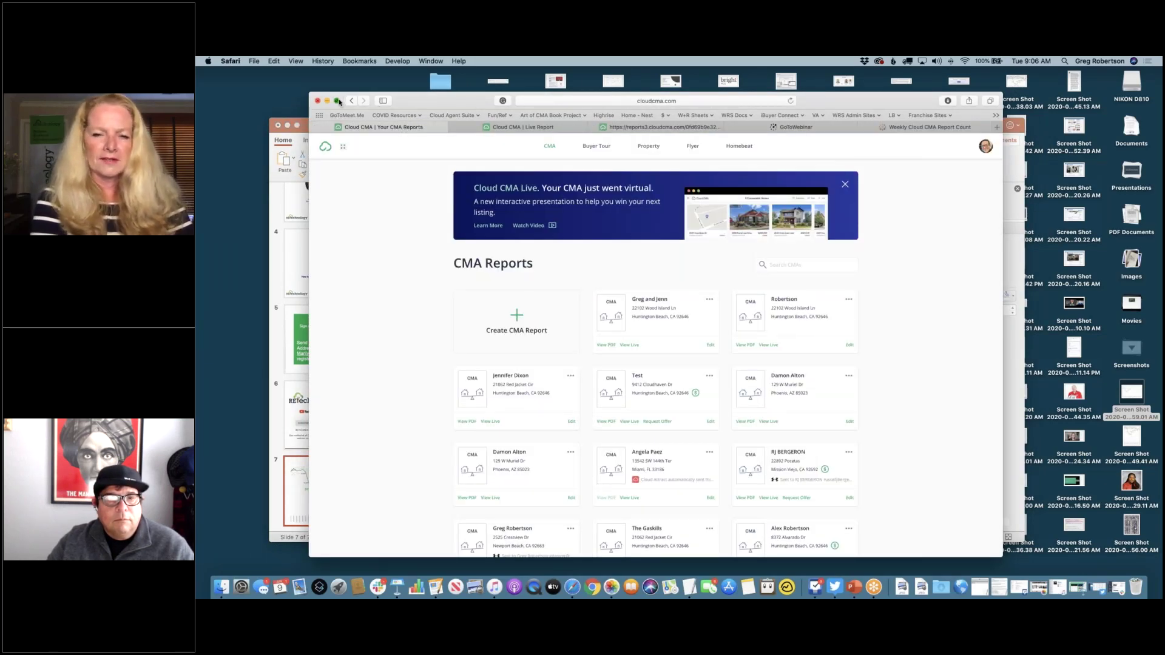
left_click(338, 101)
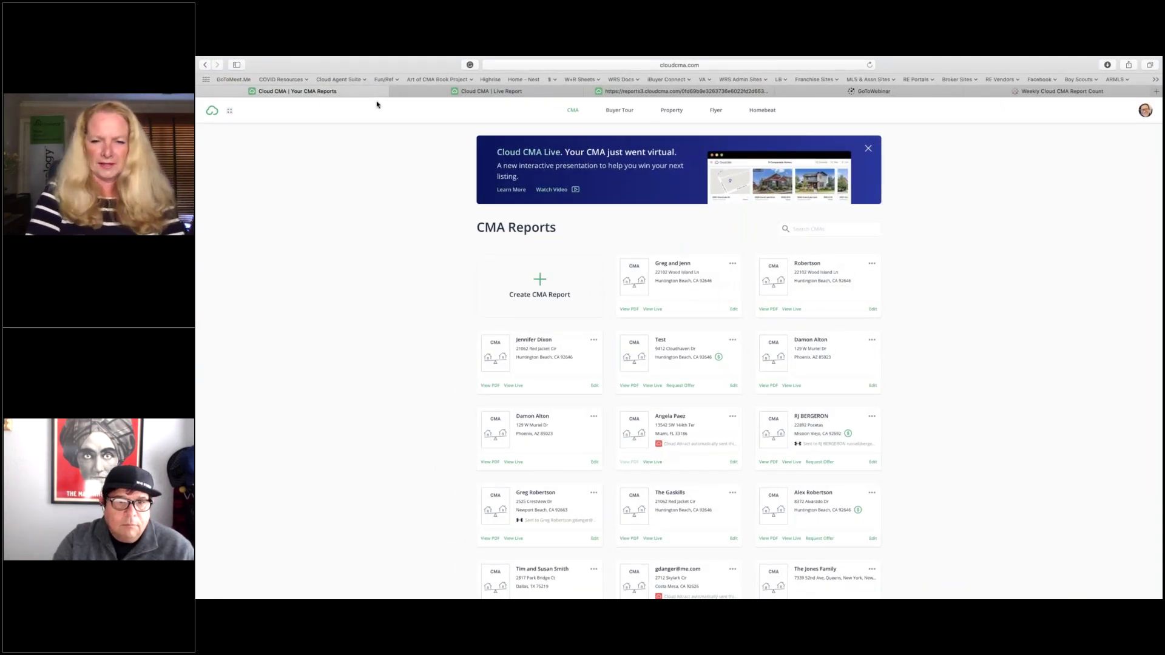
key("super+equal")
key("super+equal")
key("super+equal")
key("super+equal")
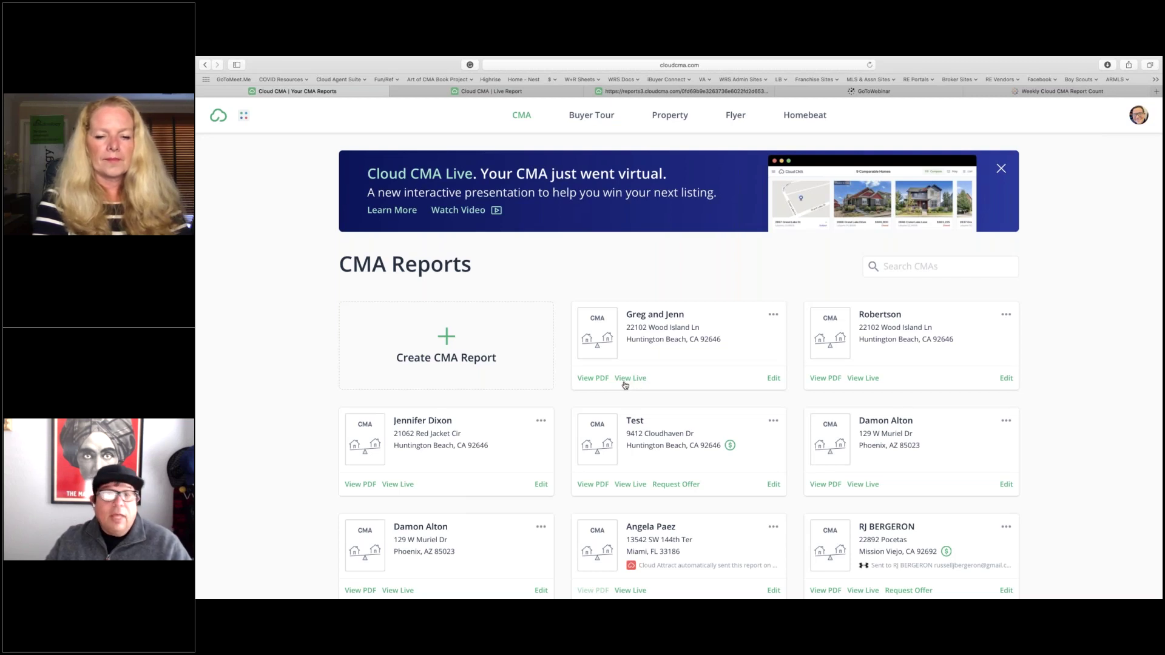
Look through the additional actions offered for the first existing CMA report and close the list without choosing any.
mouse_move(778, 317)
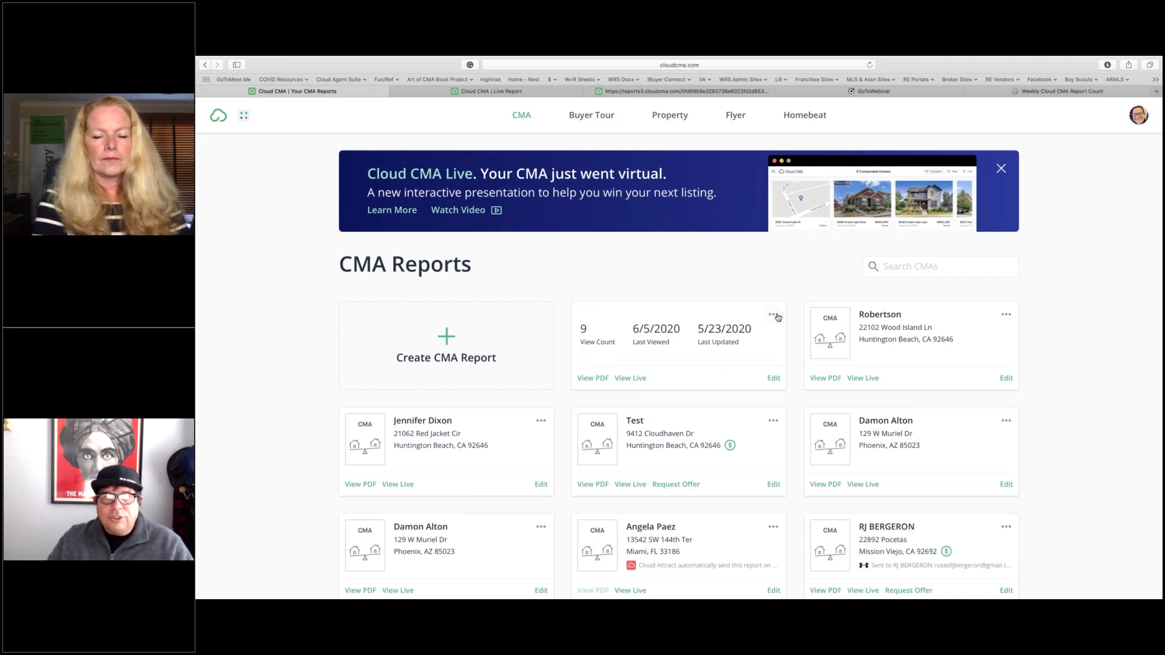
left_click(774, 316)
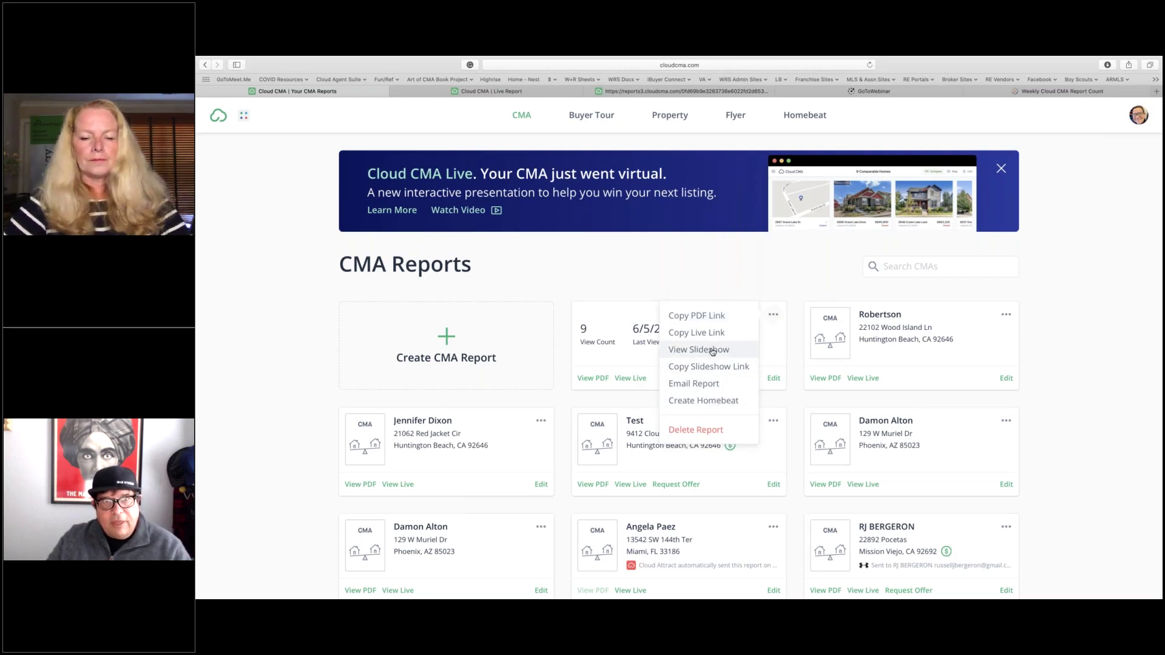
left_click(702, 278)
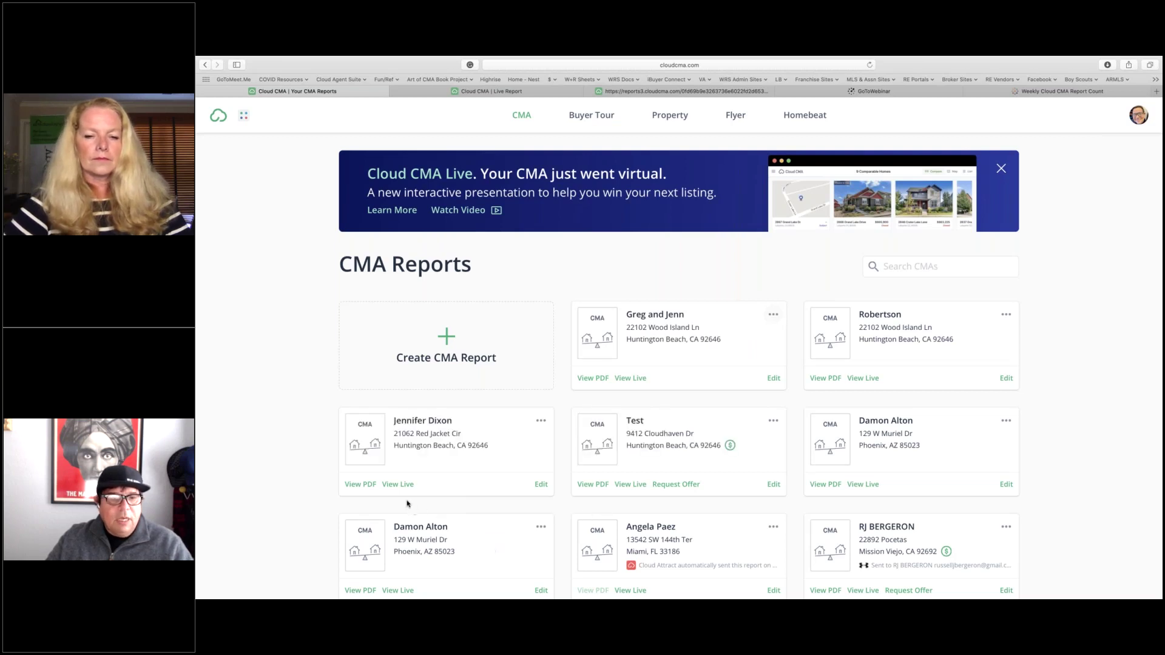
Open the live version of the first report in the second row and look over all its section tiles.
left_click(397, 484)
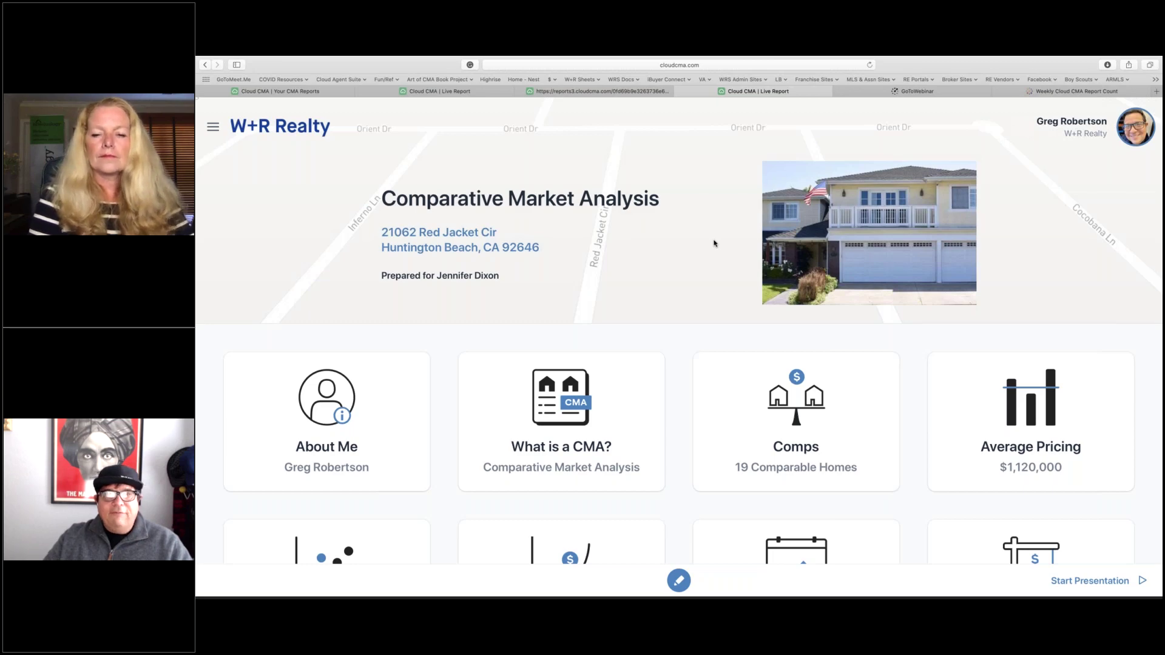
scroll(714, 244, "down", 5)
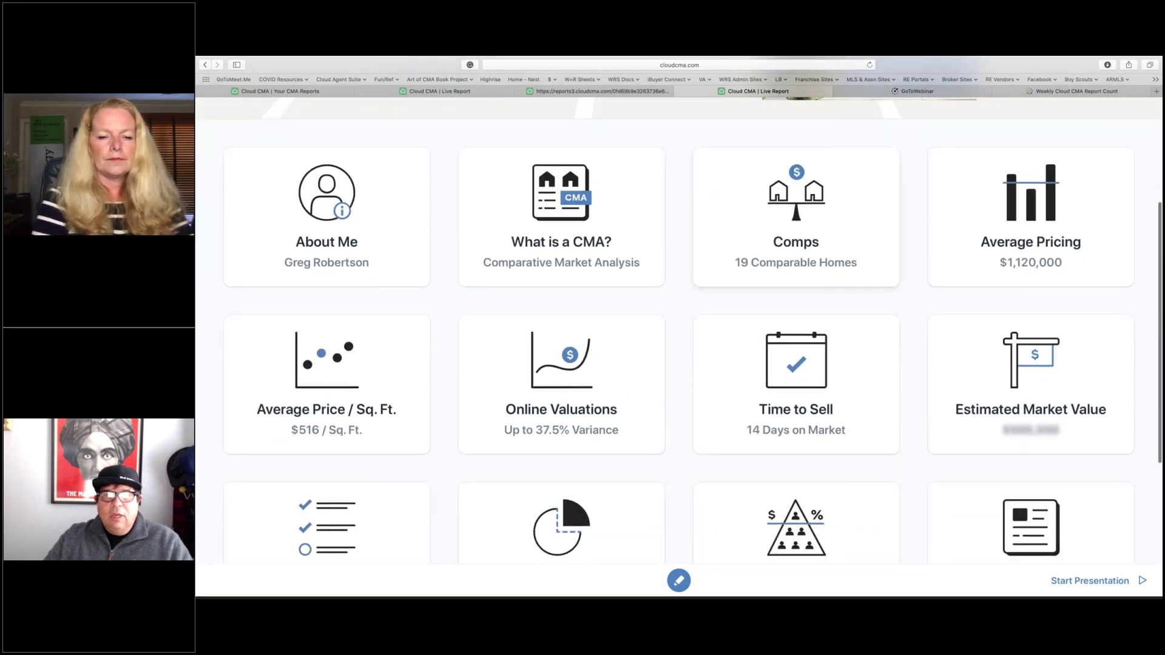
scroll(758, 182, "down", 6)
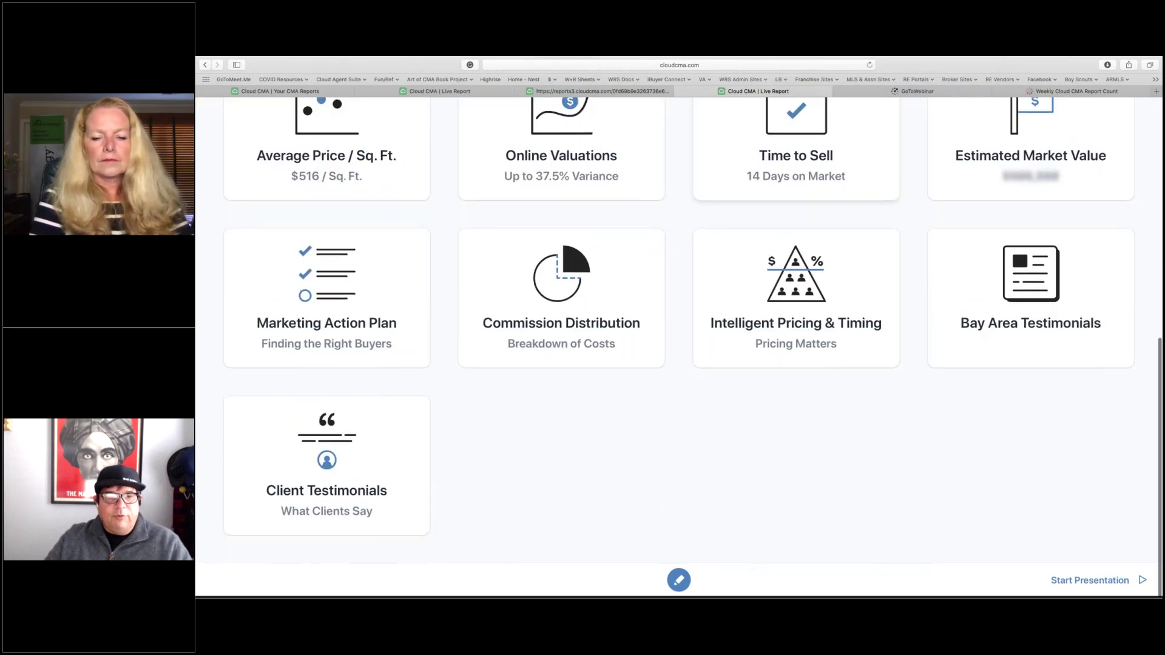
scroll(796, 158, "up", 10)
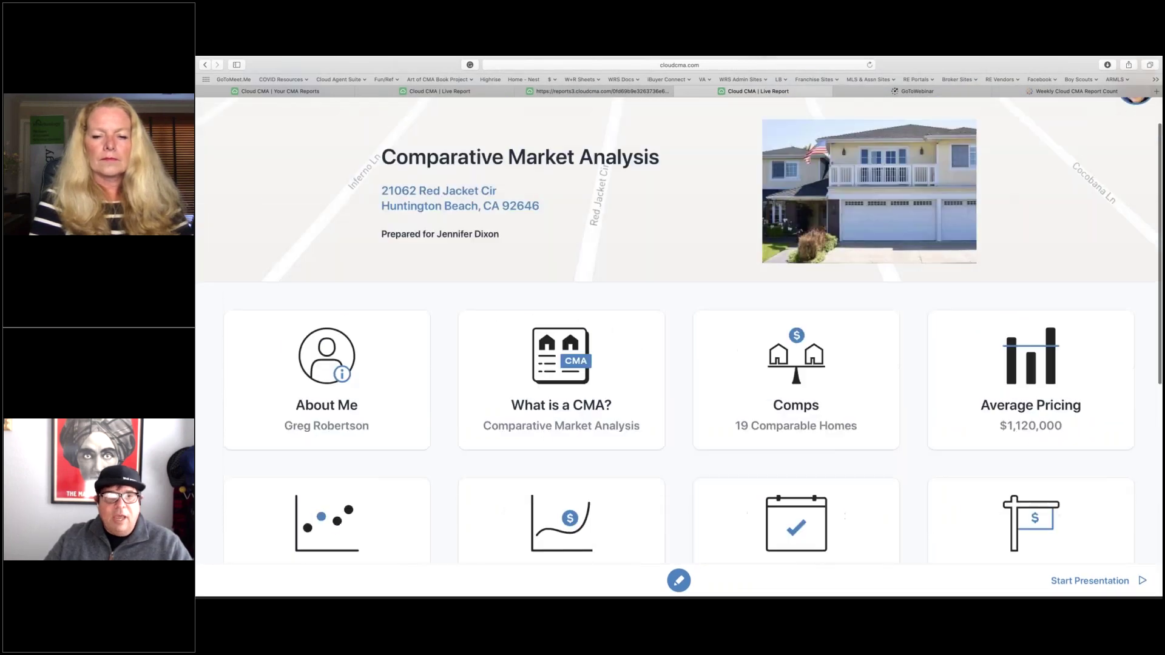
scroll(721, 221, "up", 2)
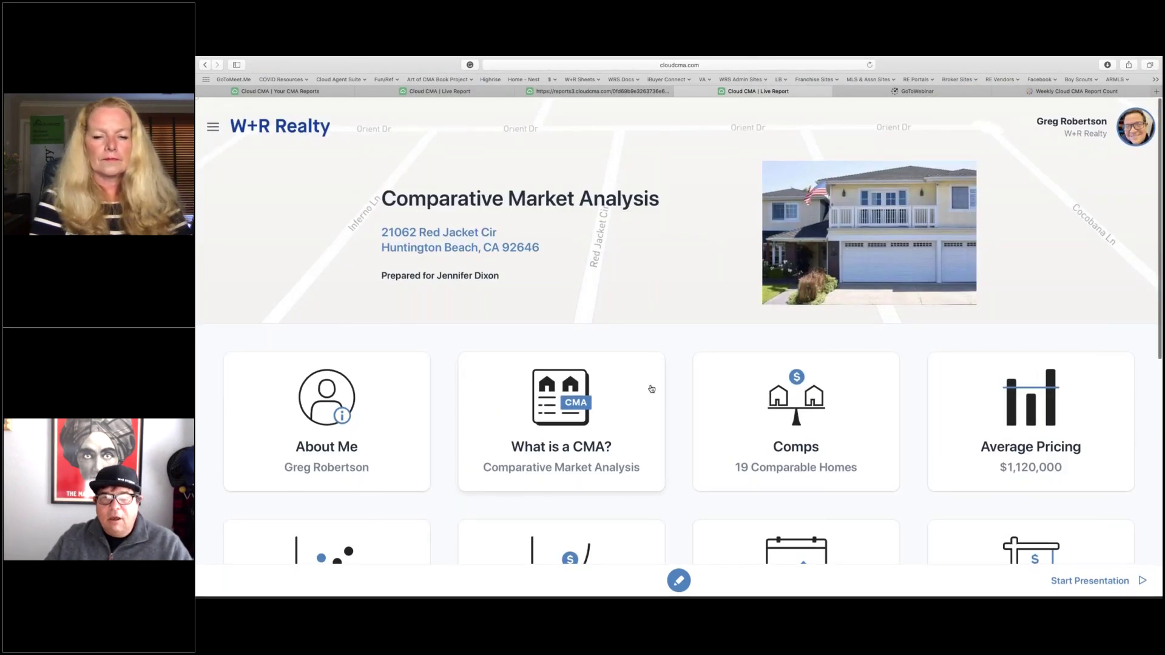
scroll(894, 411, "down", 4)
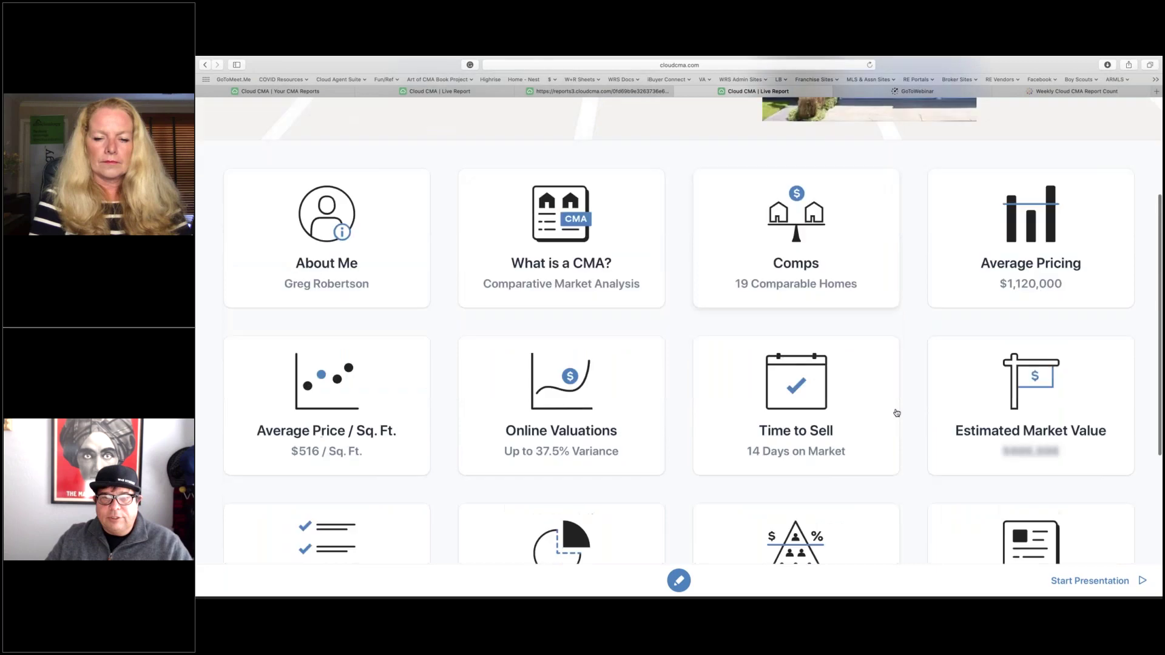
scroll(896, 413, "down", 1)
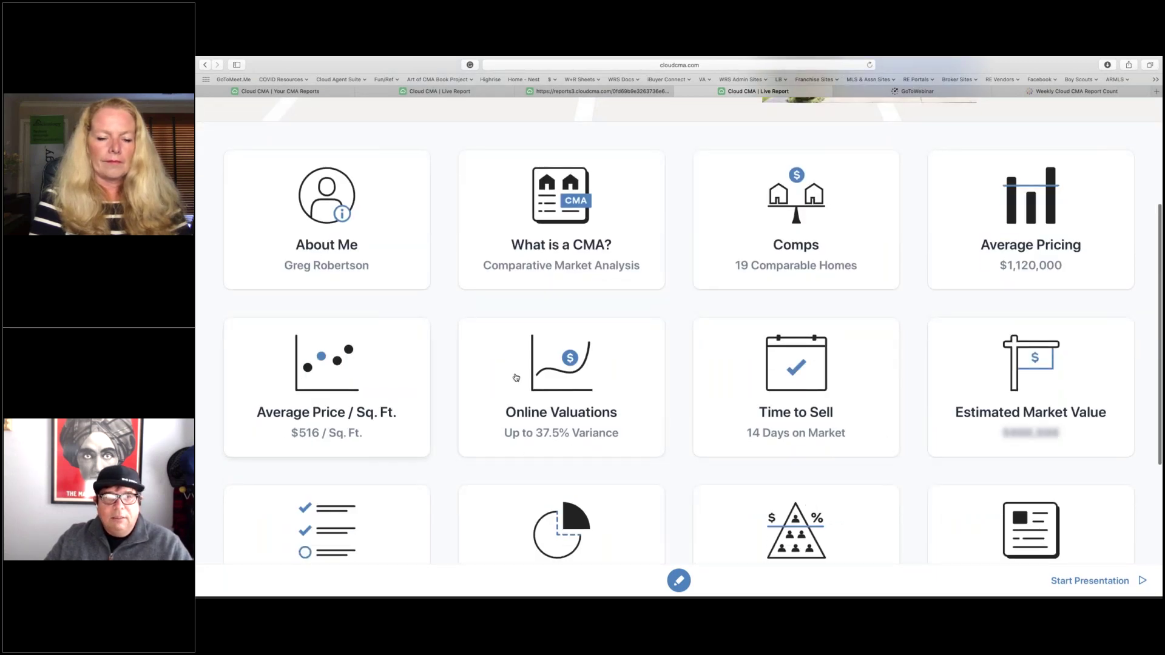
scroll(674, 315, "up", 3)
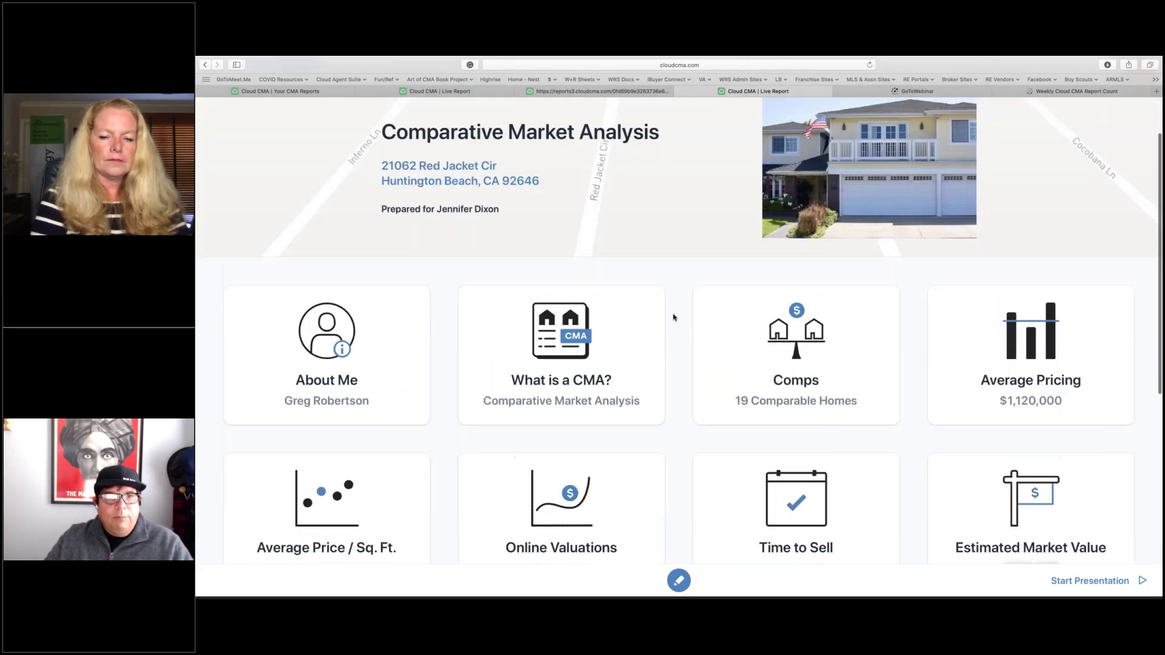
scroll(673, 316, "up", 2)
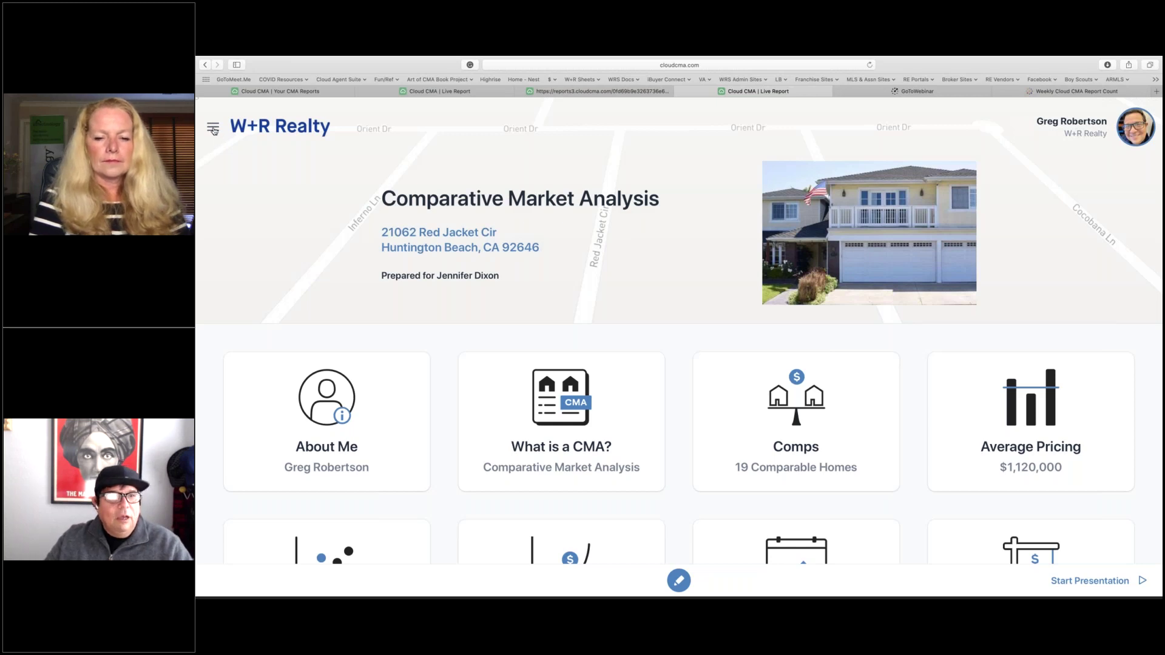
Check the report's section list, and preview the About Me and What is a CMA? pages in presentation mode before returning to the report home.
left_click(213, 129)
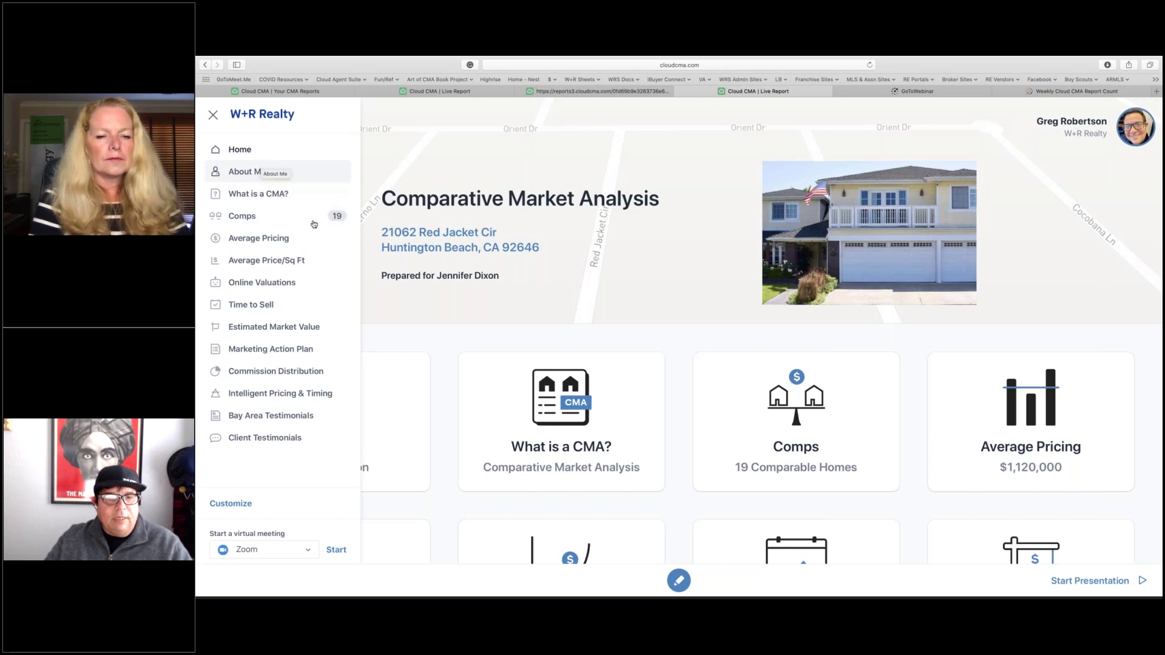
left_click(619, 304)
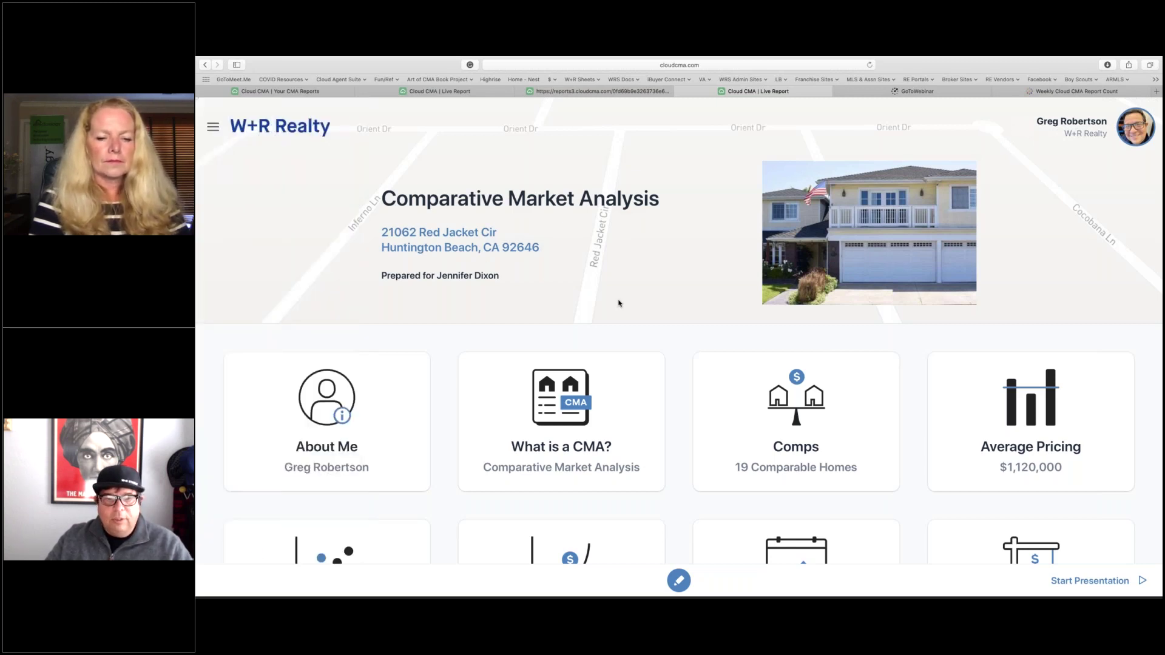
left_click(1080, 581)
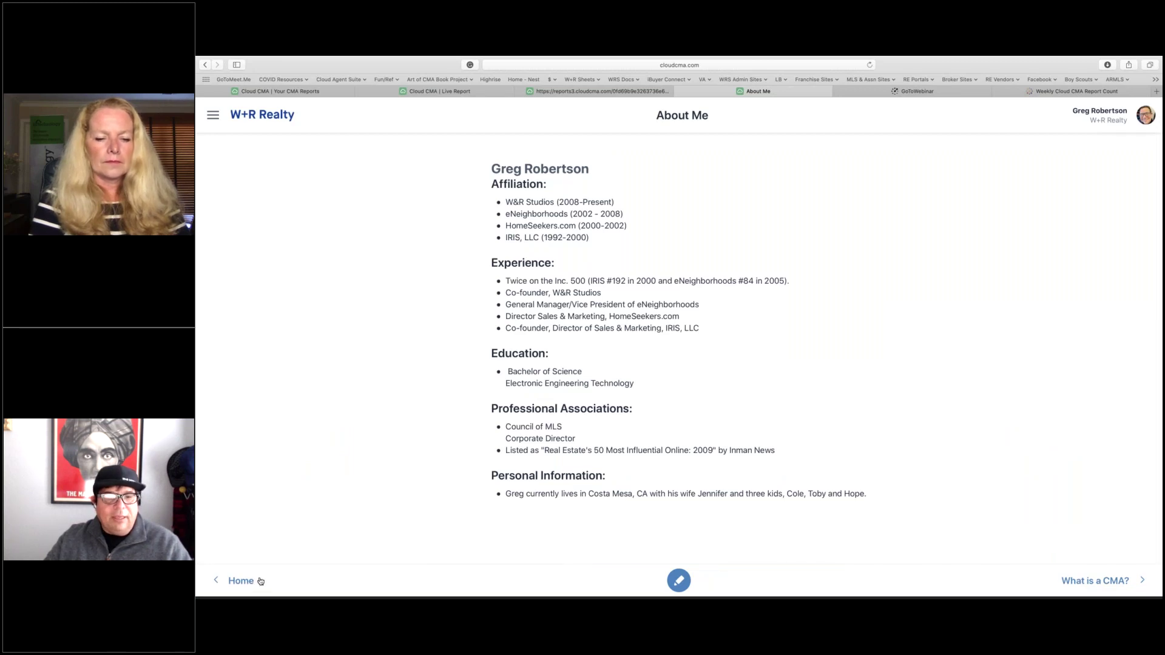
left_click(1112, 584)
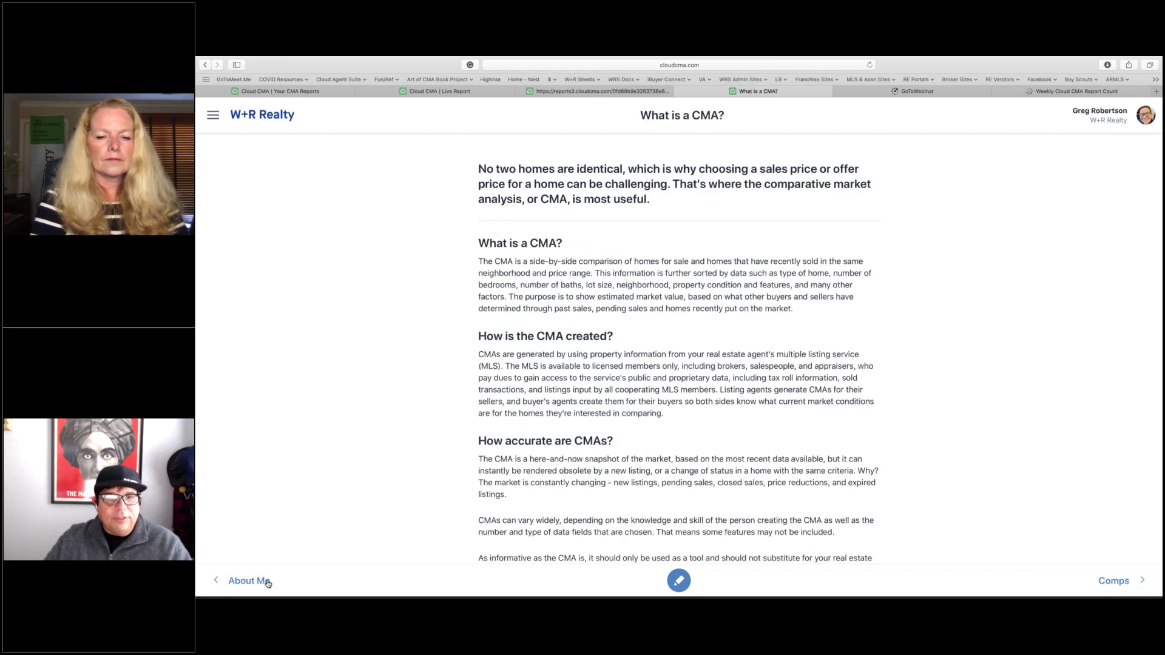
left_click(268, 583)
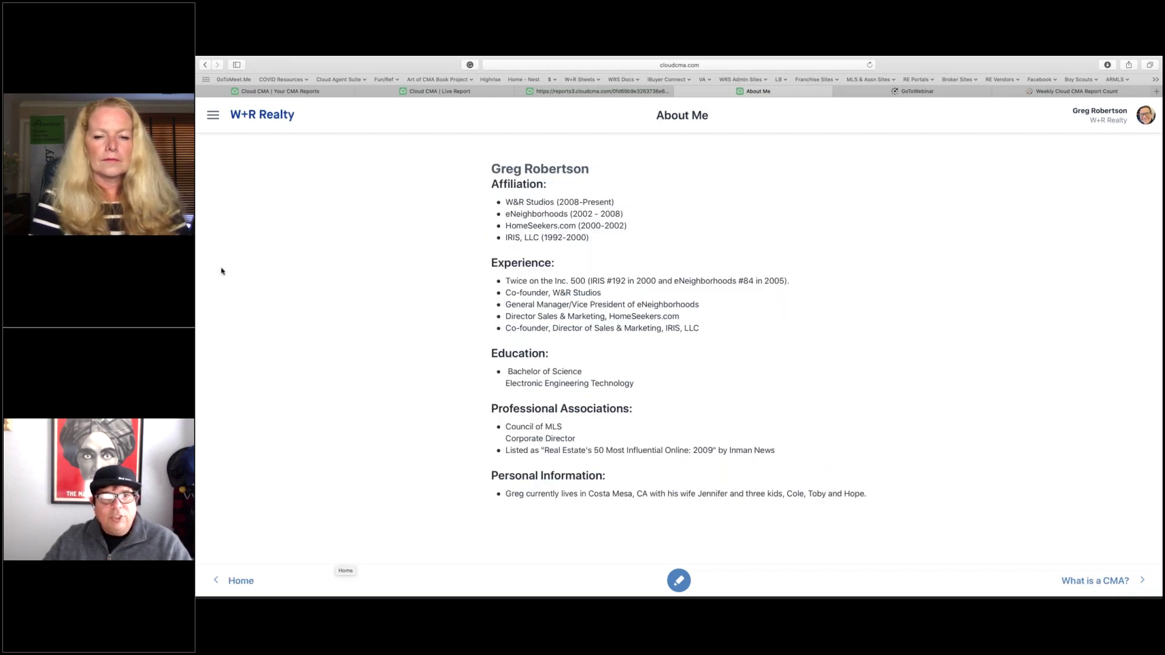
left_click(266, 117)
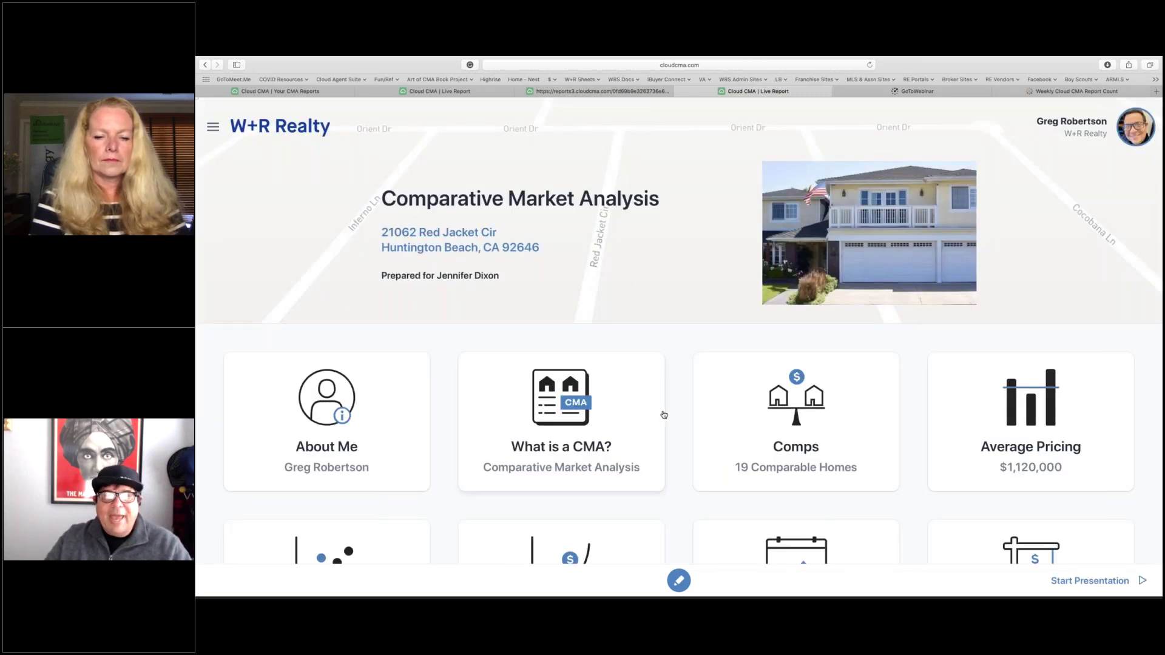
Review the section tiles, view the What is a CMA? page from its tile and return to the report home.
scroll(663, 414, "down", 5)
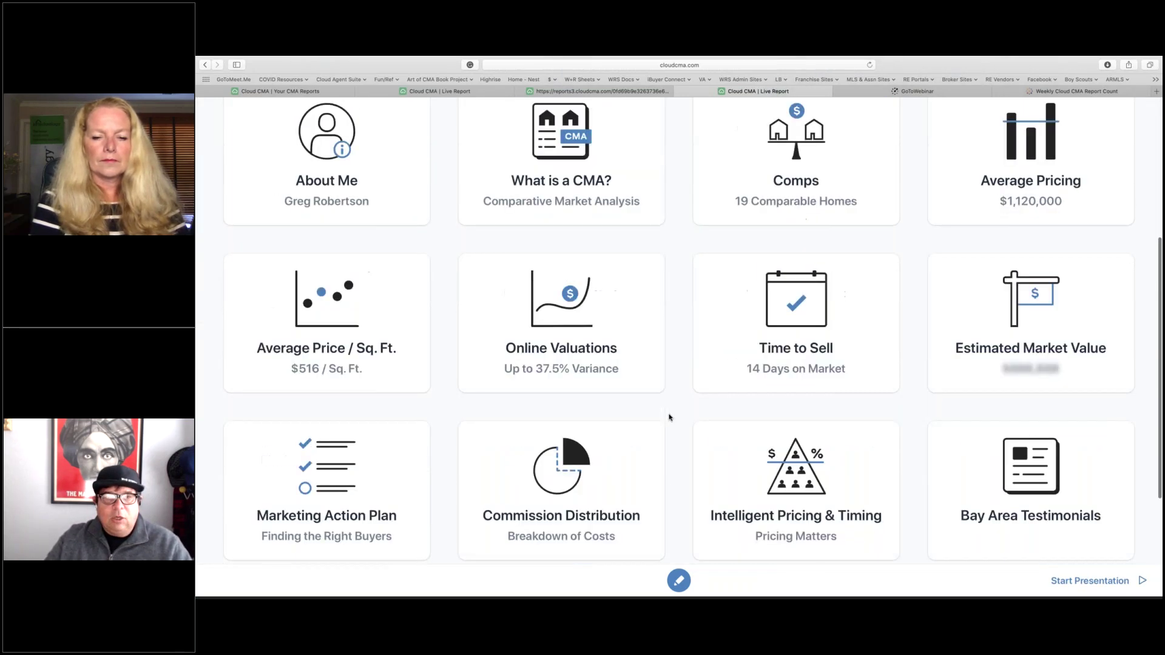
scroll(669, 418, "up", 5)
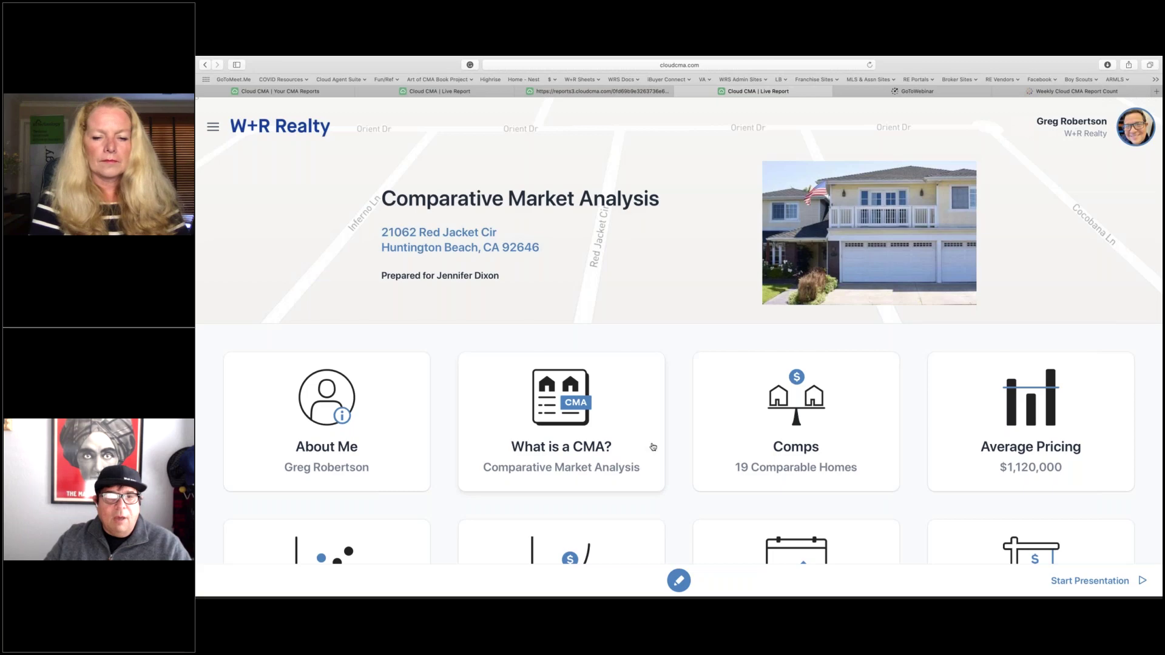
scroll(652, 447, "down", 3)
scroll(652, 447, "down", 3)
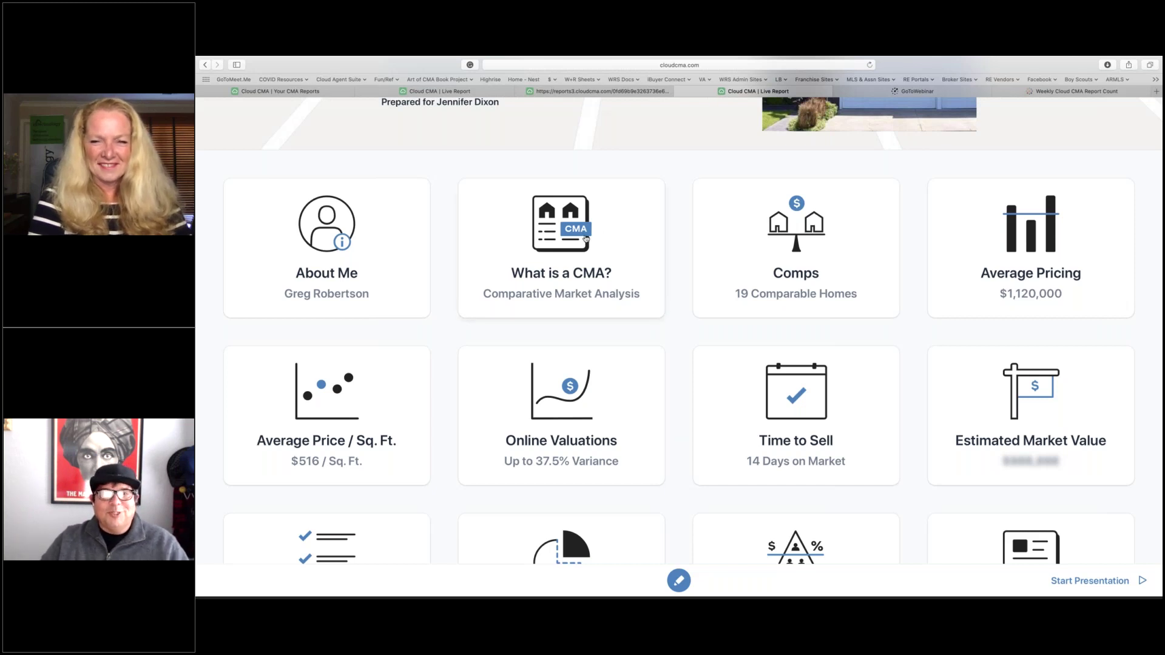
left_click(576, 240)
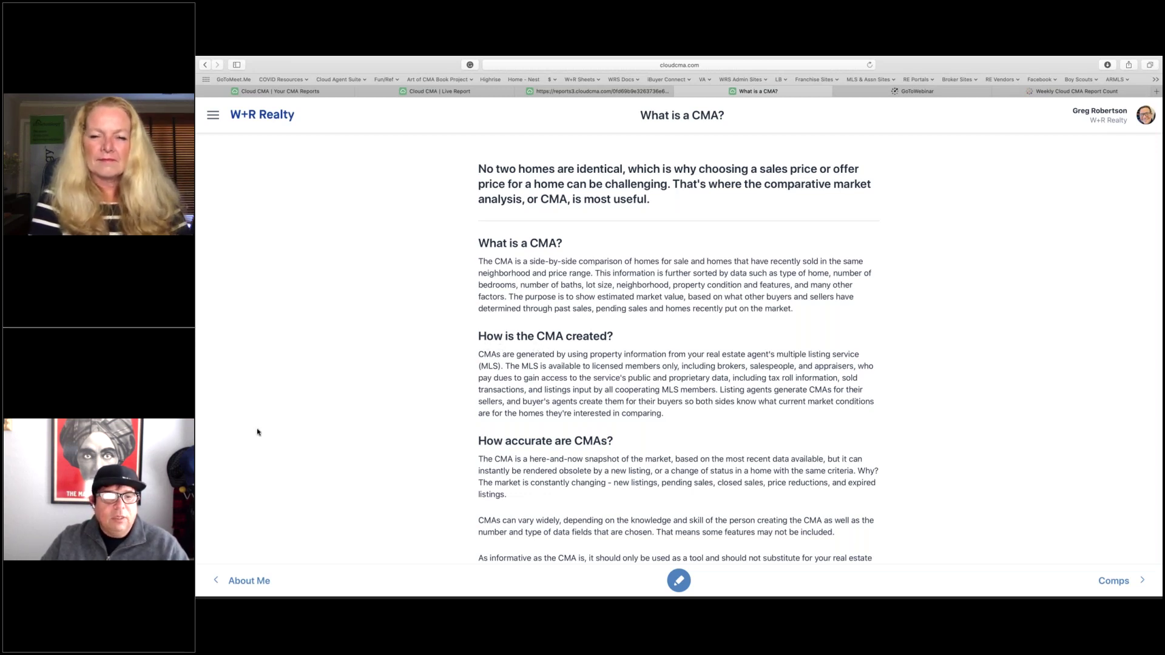
left_click(255, 117)
Open the Comps section and examine the comparable homes side by side with the subject property, including the comp guide and listing details.
scroll(676, 362, "down", 1)
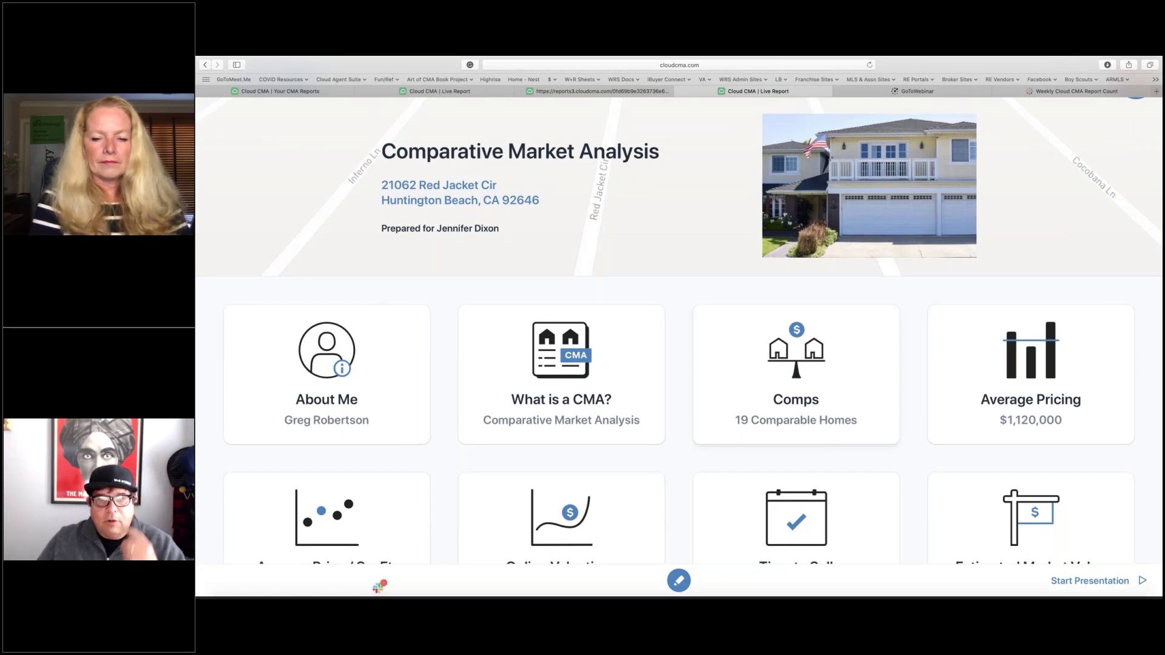
left_click(805, 423)
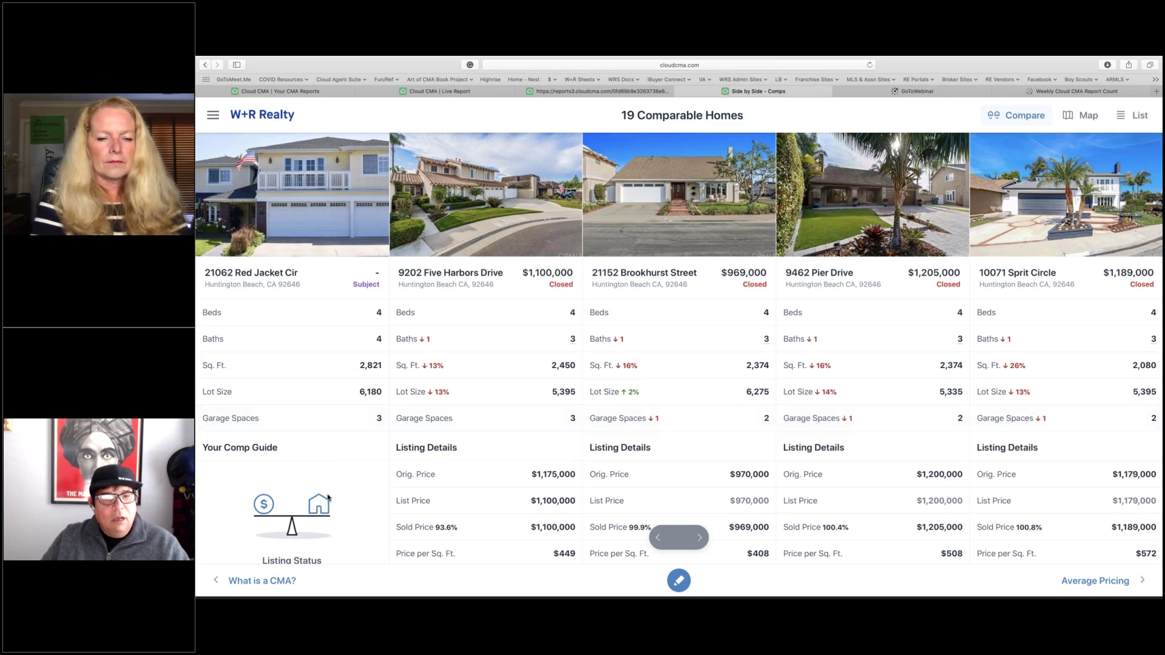
scroll(328, 492, "down", 3)
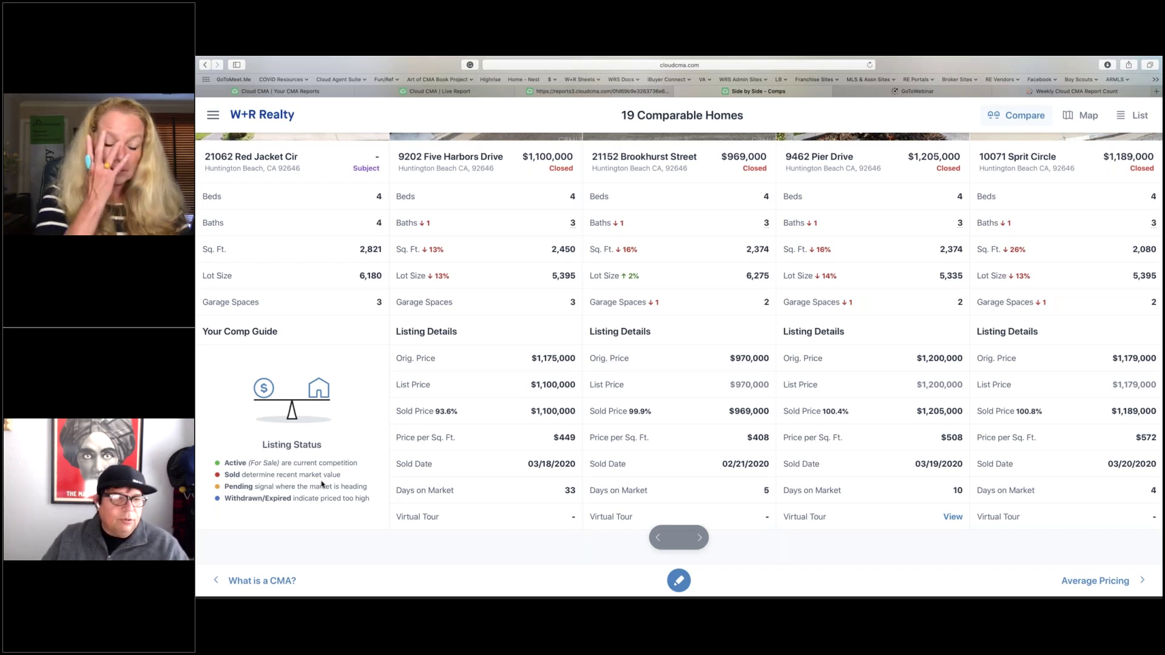
scroll(321, 484, "up", 5)
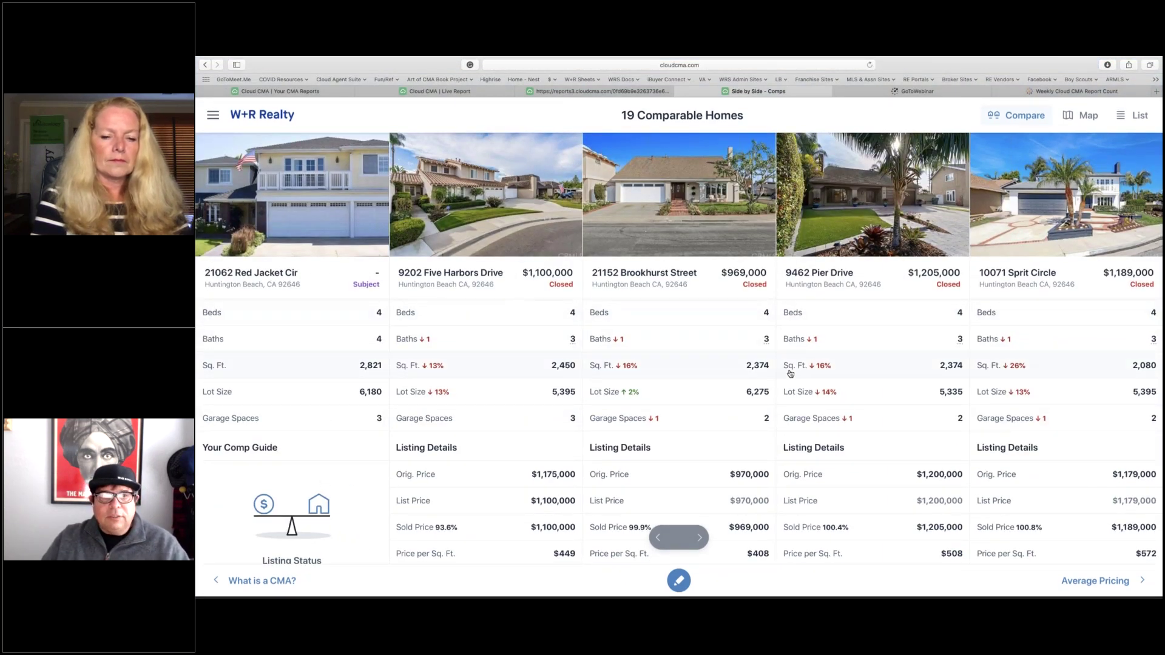
scroll(789, 370, "right", 2)
scroll(789, 373, "right", 10)
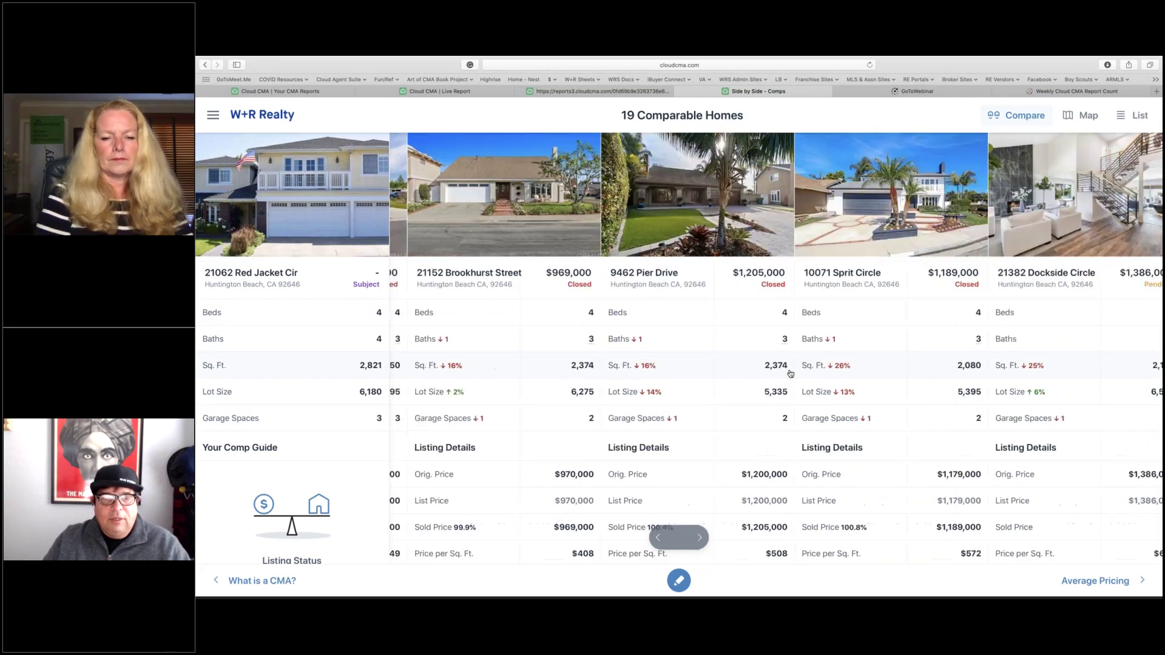
scroll(790, 373, "right", 20)
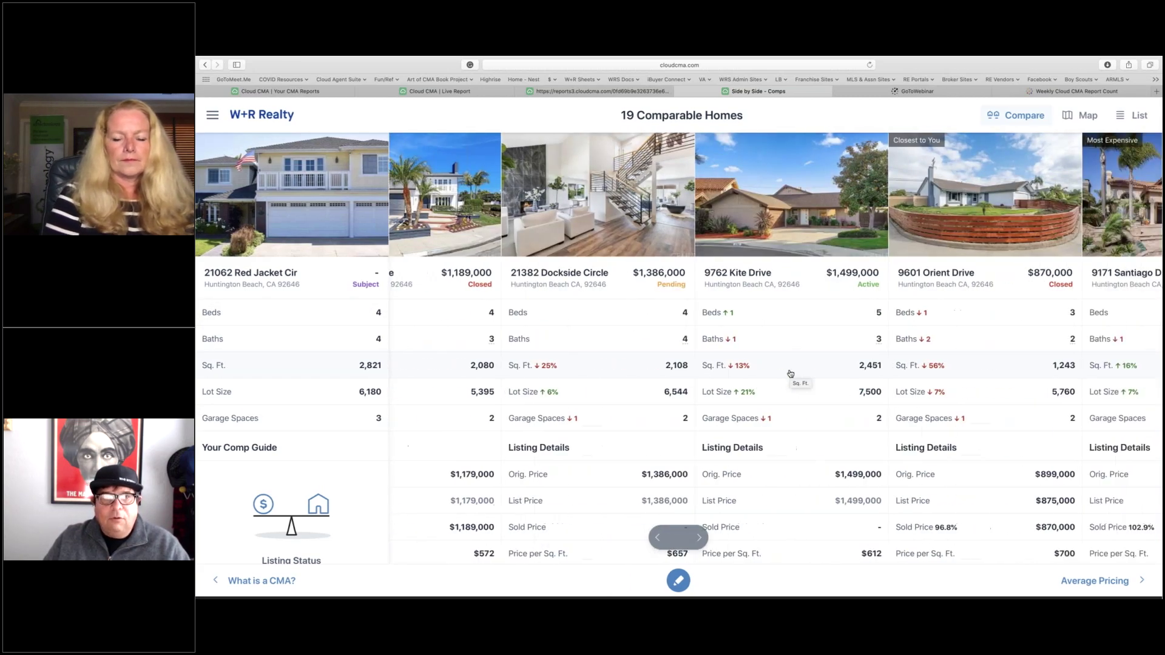
scroll(790, 373, "right", 8)
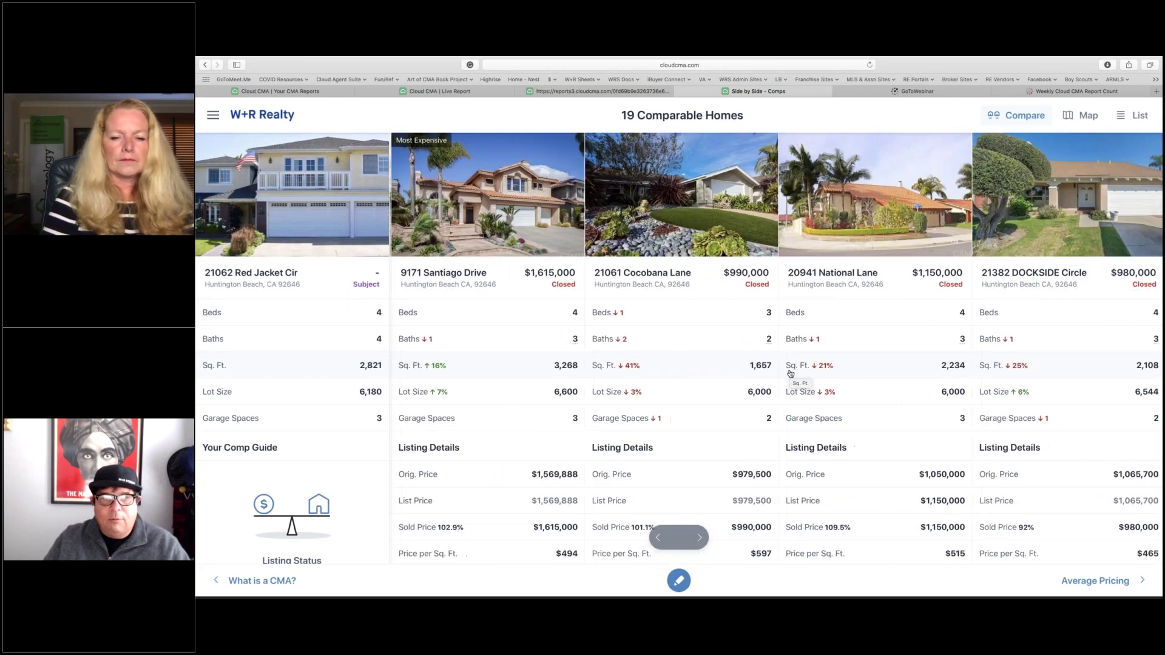
Examine all the comparable homes side by side against the subject property, from the first closed comps through the canceled and active ones.
scroll(790, 373, "left", 15)
scroll(789, 373, "left", 10)
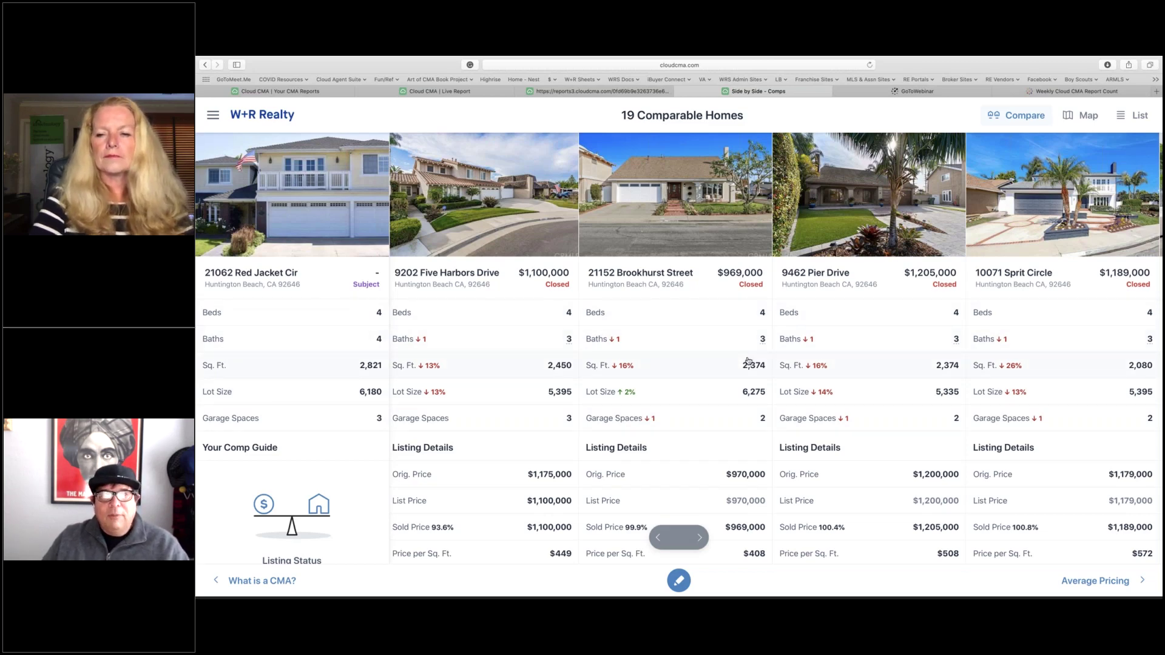
scroll(748, 362, "right", 10)
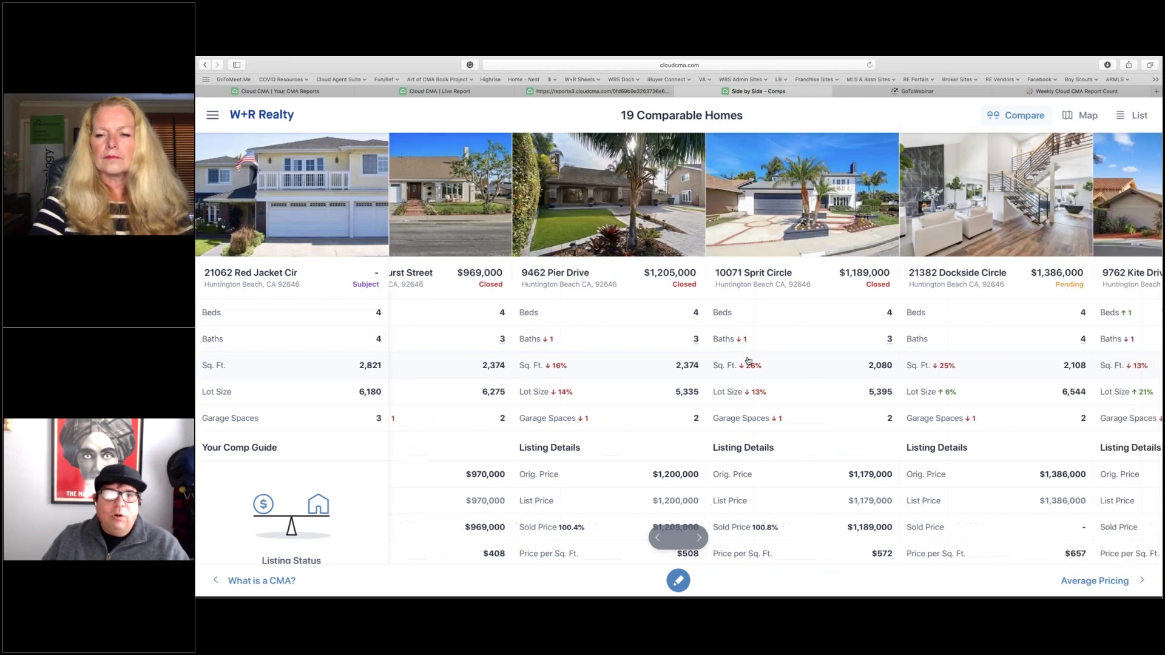
scroll(748, 361, "right", 15)
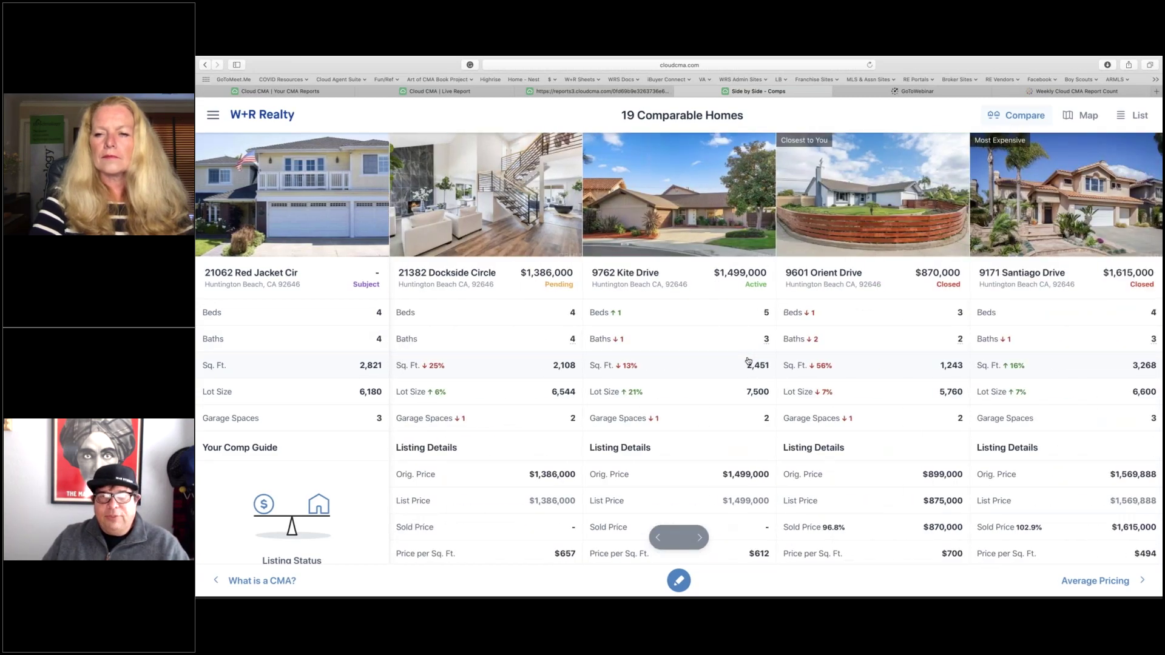
scroll(748, 361, "right", 5)
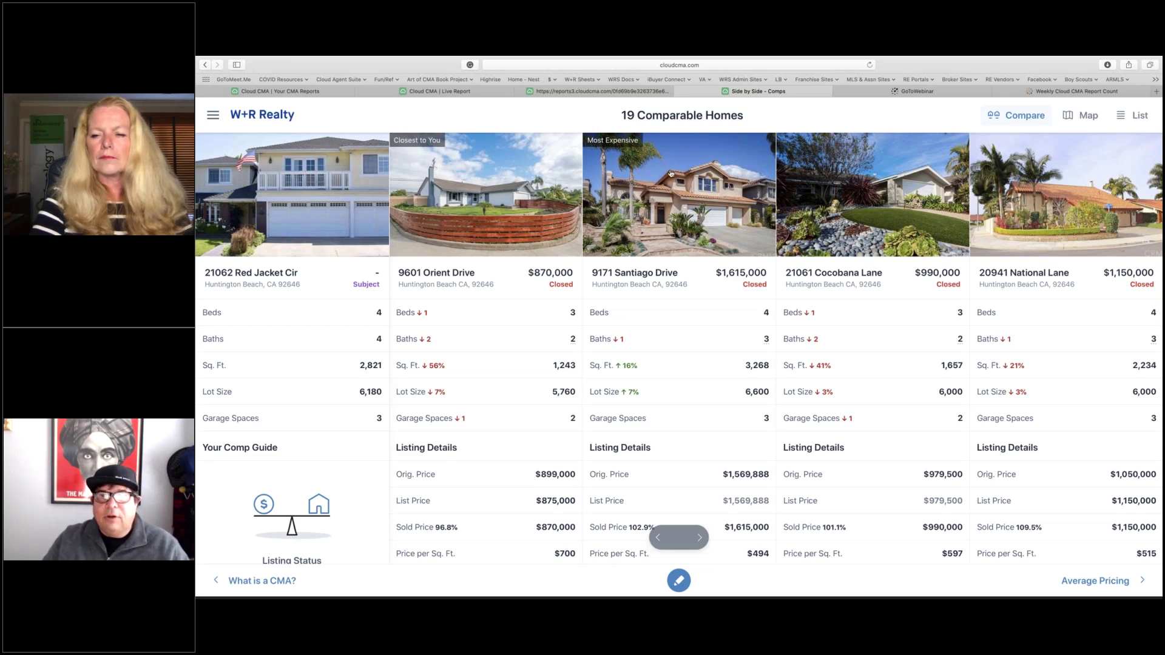
scroll(670, 174, "right", 10)
scroll(671, 174, "right", 10)
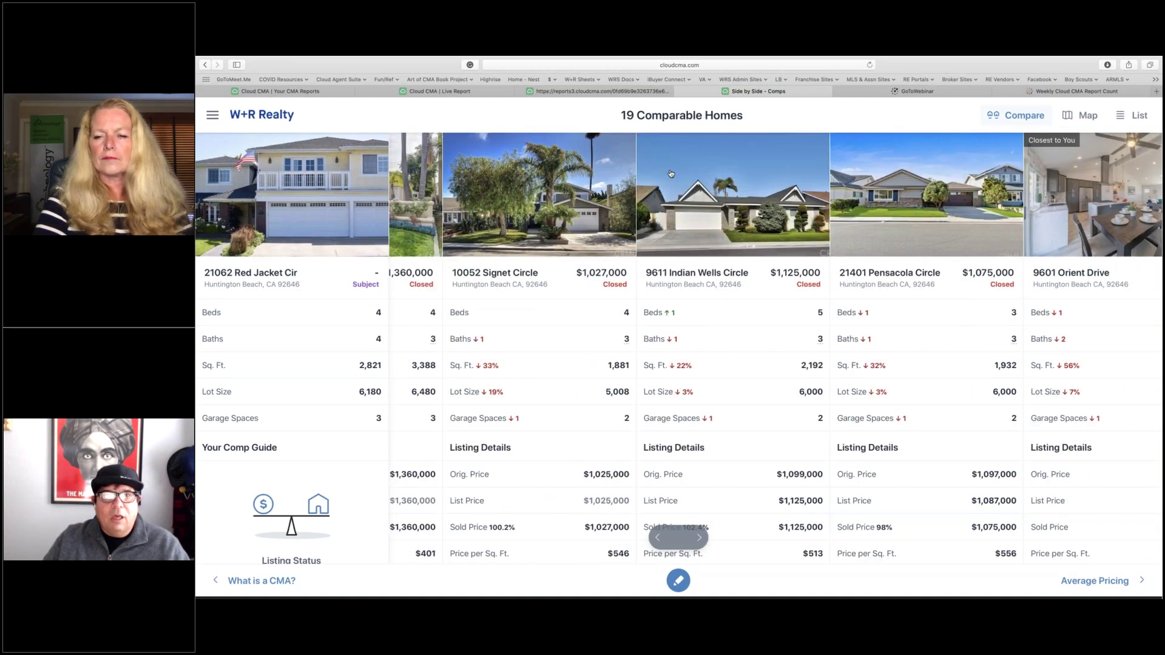
scroll(671, 173, "right", 6)
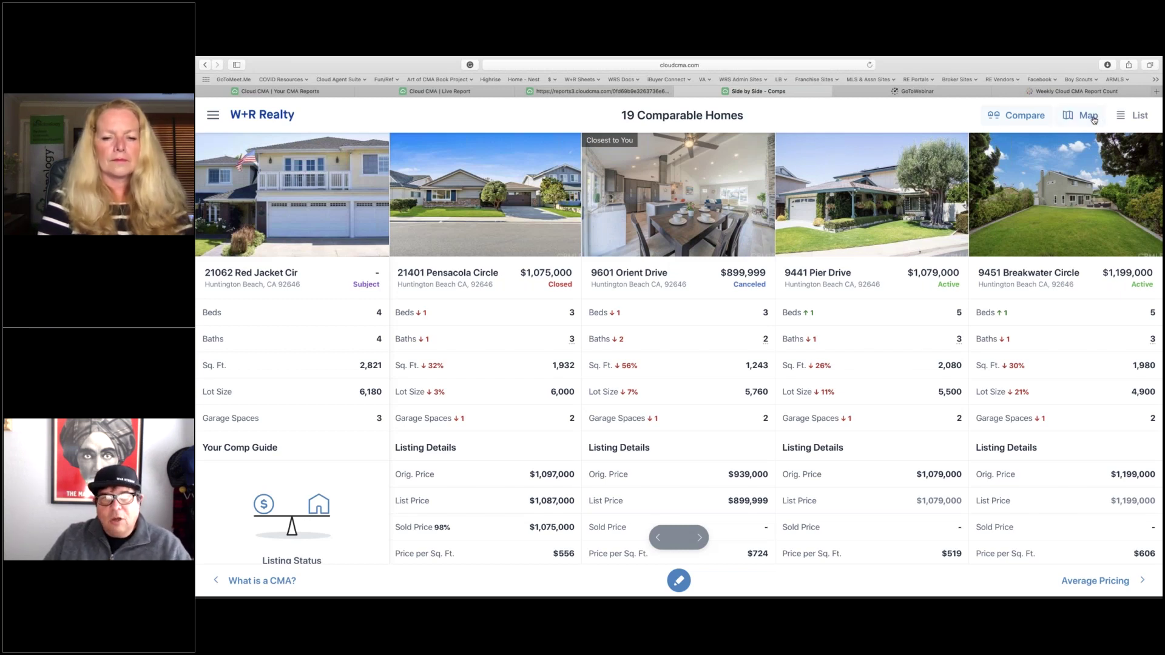
Show the comparable homes on the map and zoom in around the subject property to reveal the other nearby listings.
left_click(1093, 121)
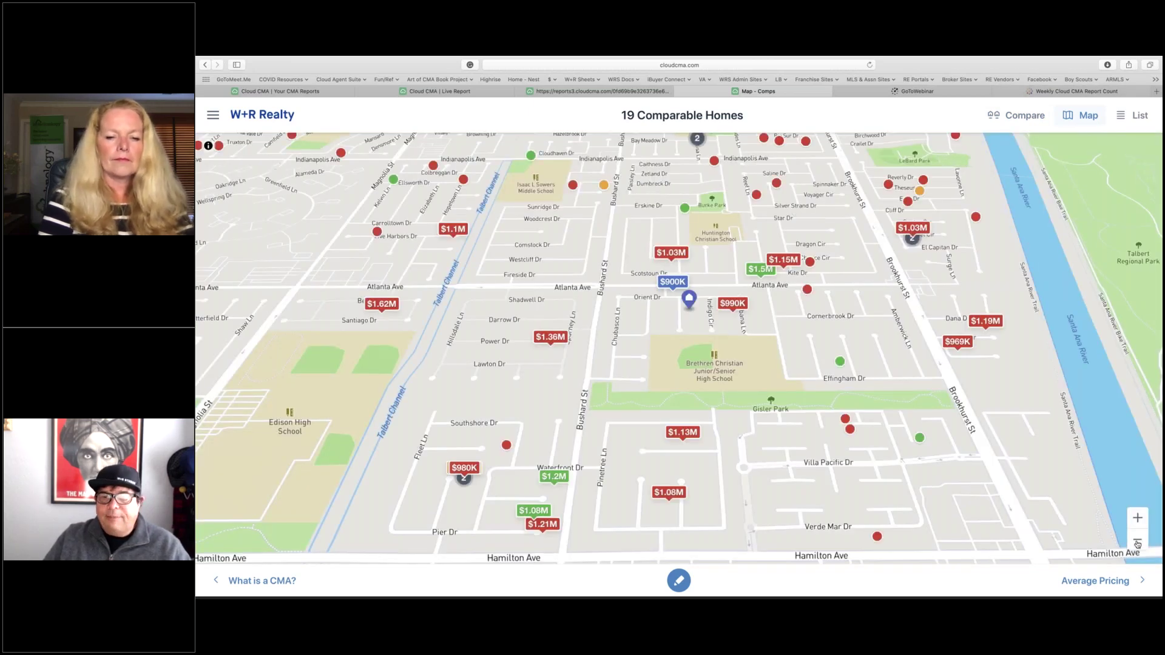
left_click(1137, 542)
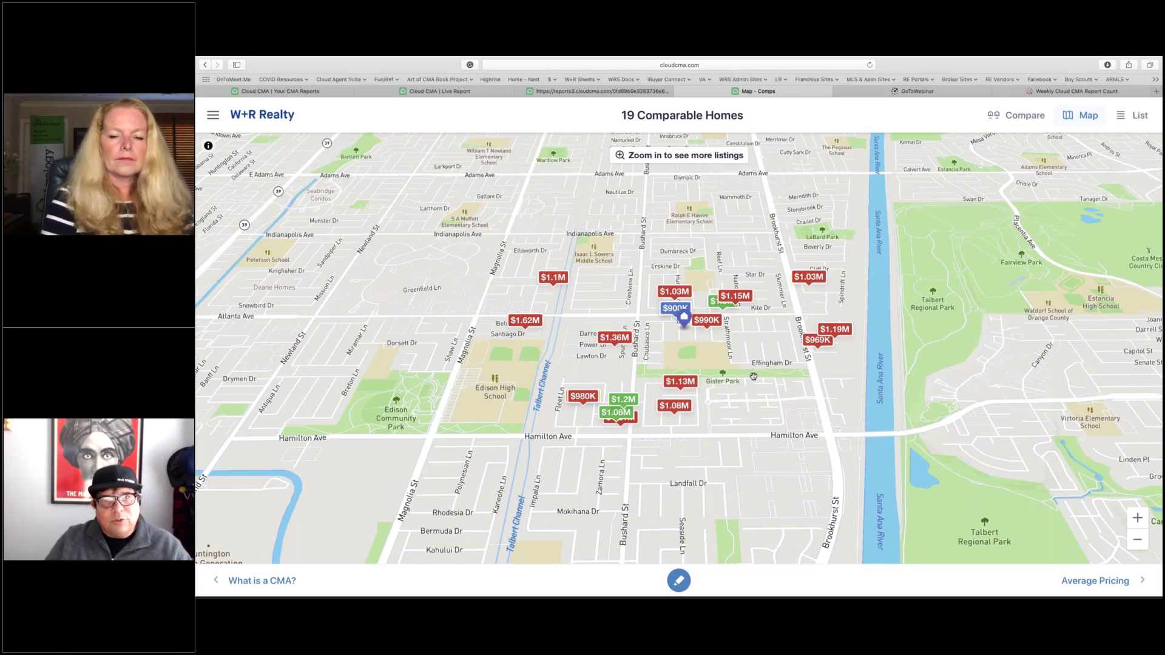
left_click(1136, 519)
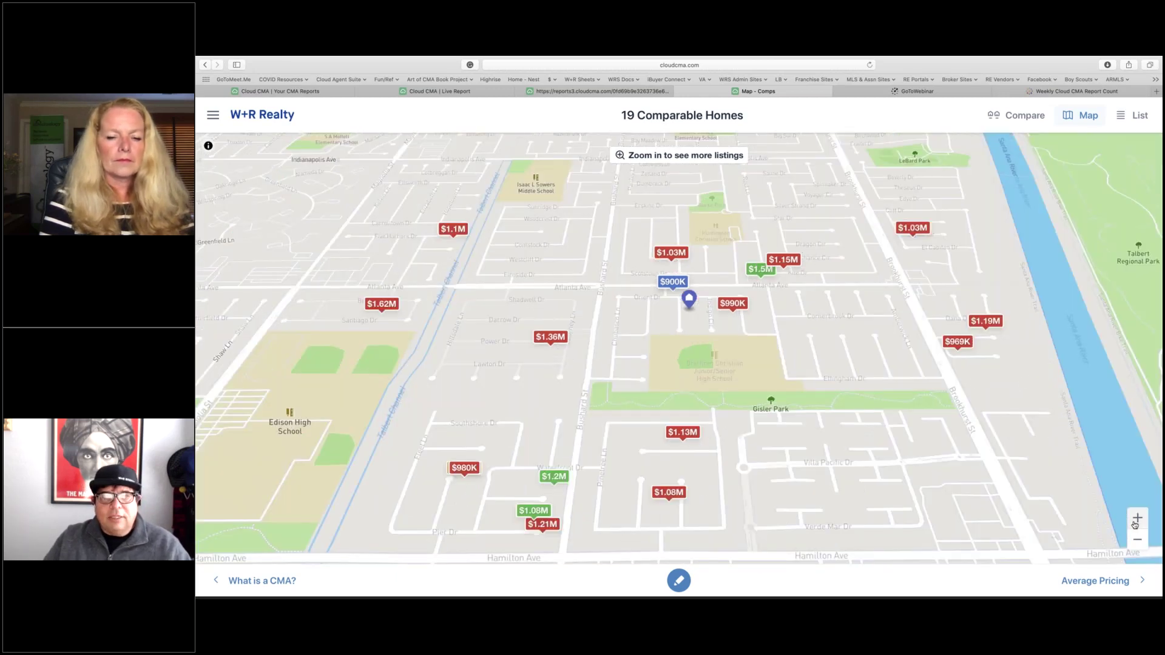
left_click(1136, 520)
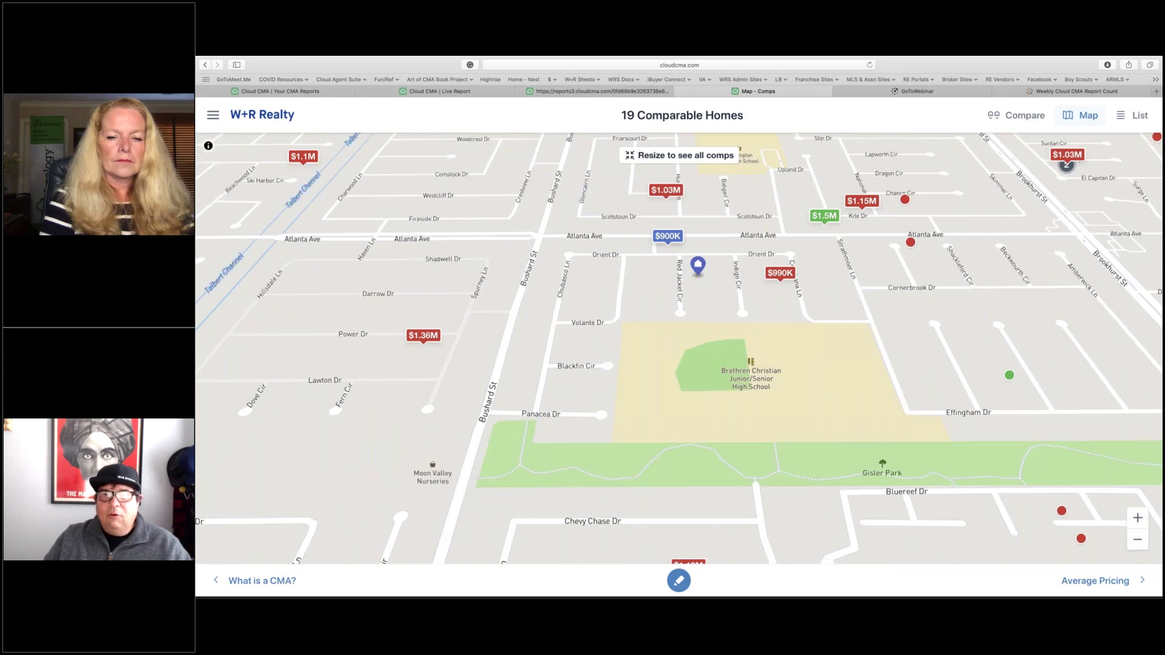
Include the closed Hagerstown Circle listing near Atlanta Ave as a comp, exclude it again and close its details.
left_click(910, 243)
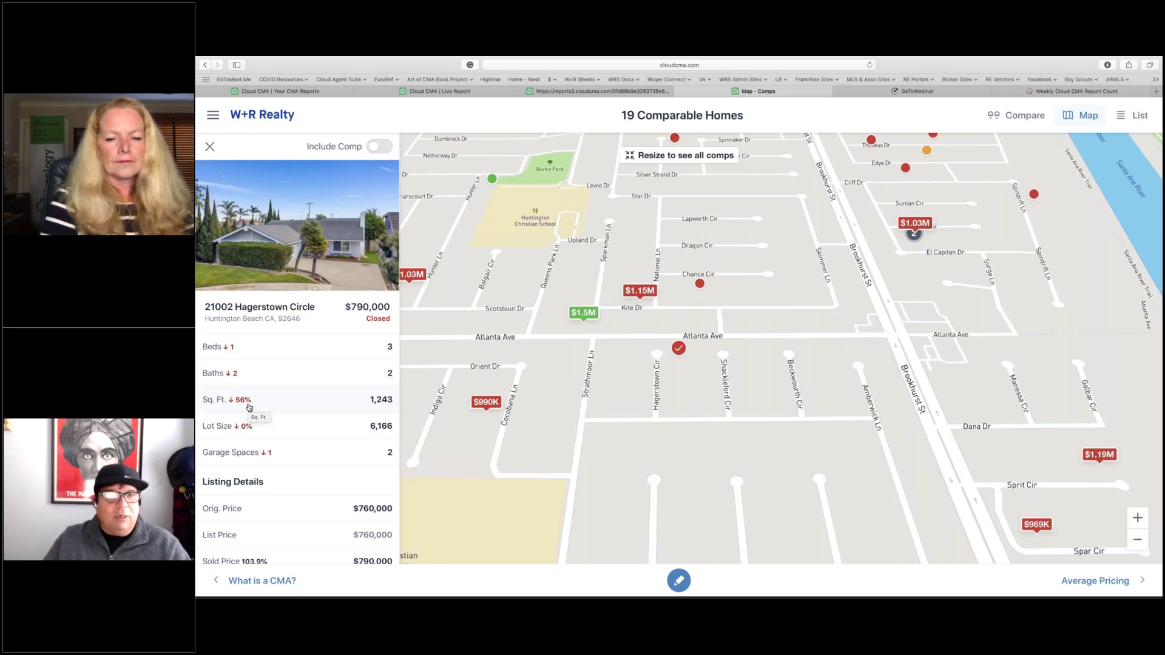
left_click(384, 152)
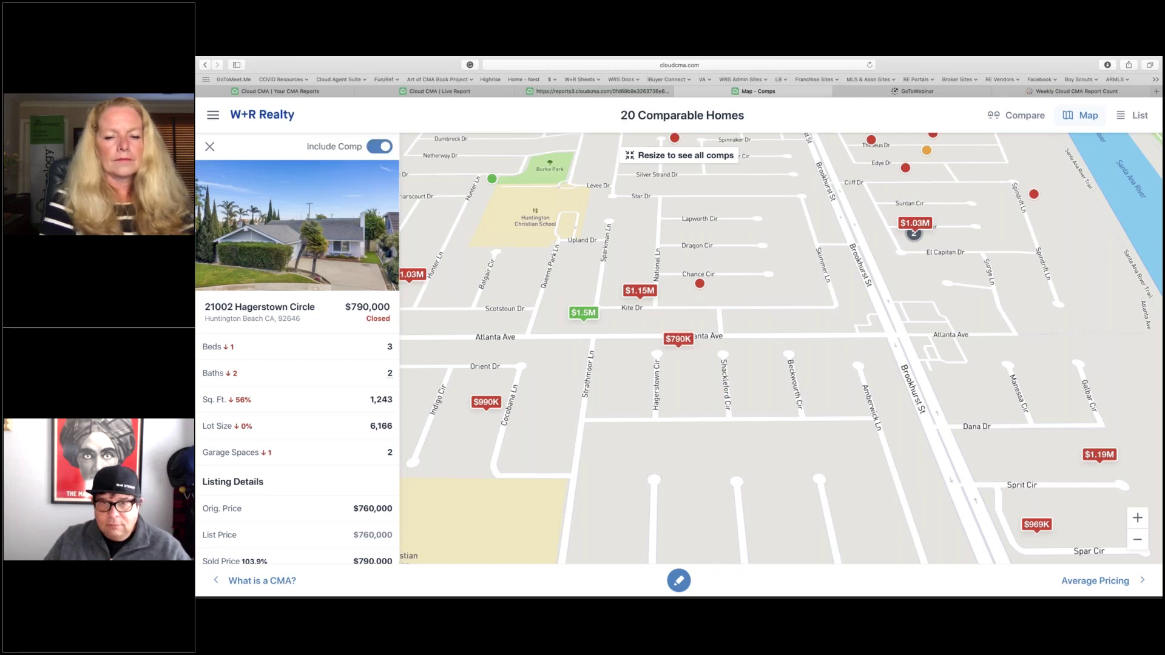
left_click(371, 151)
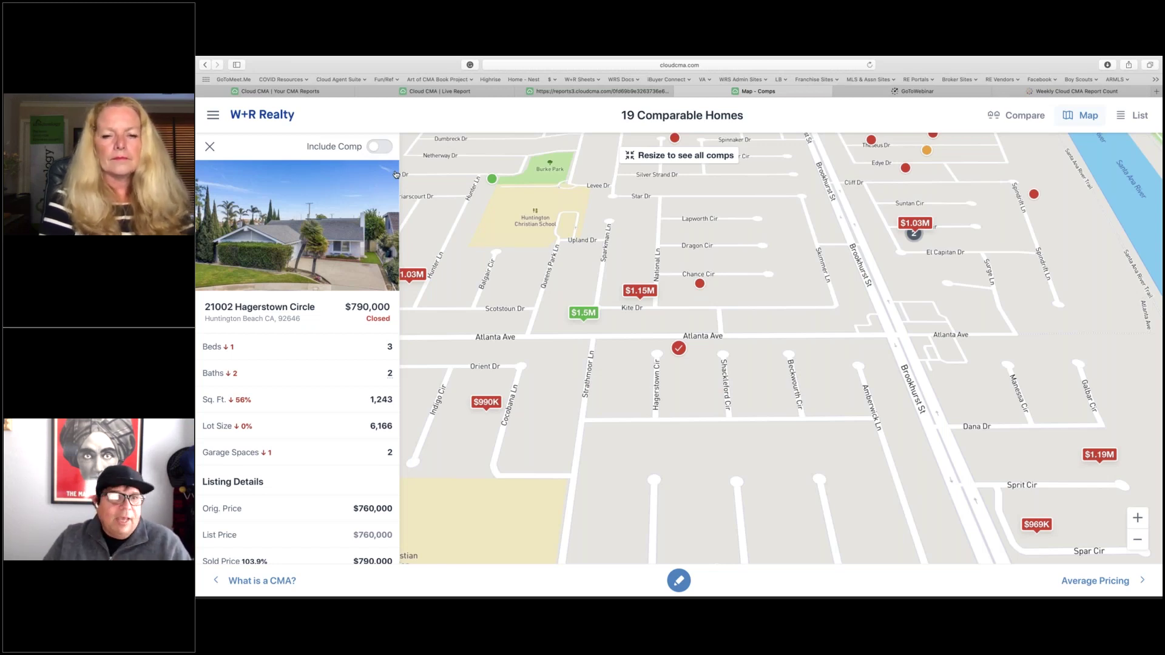
left_click(209, 147)
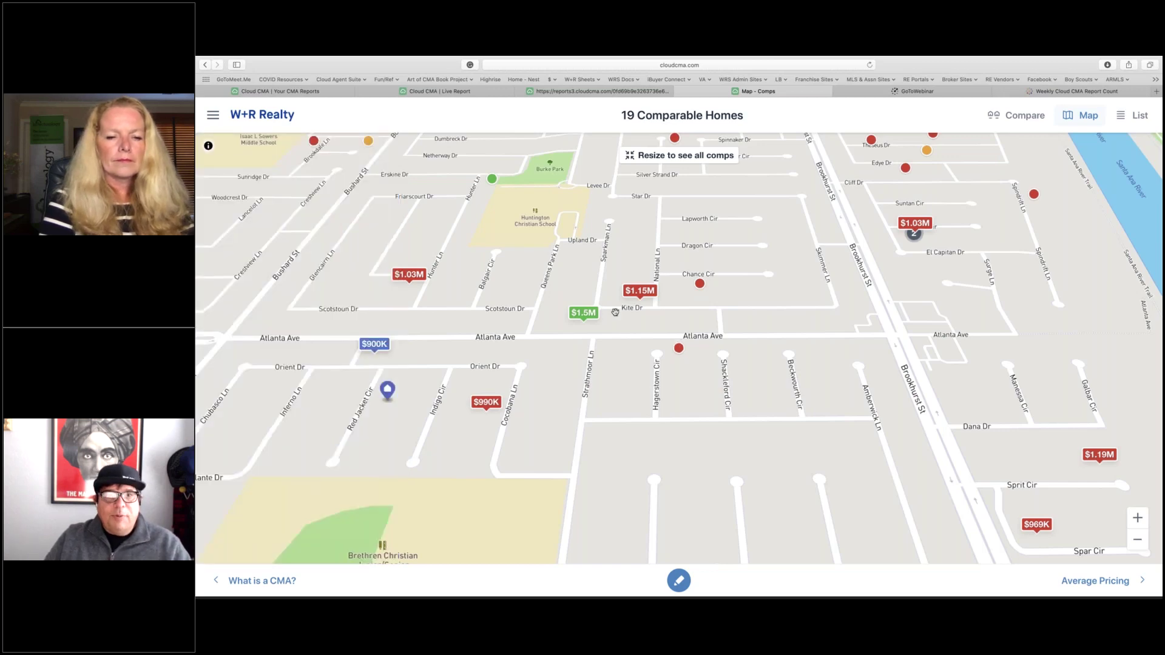
View the details of the active $1.5M comp on Kite Drive, close them and bring the whole comp area into view.
left_click(583, 314)
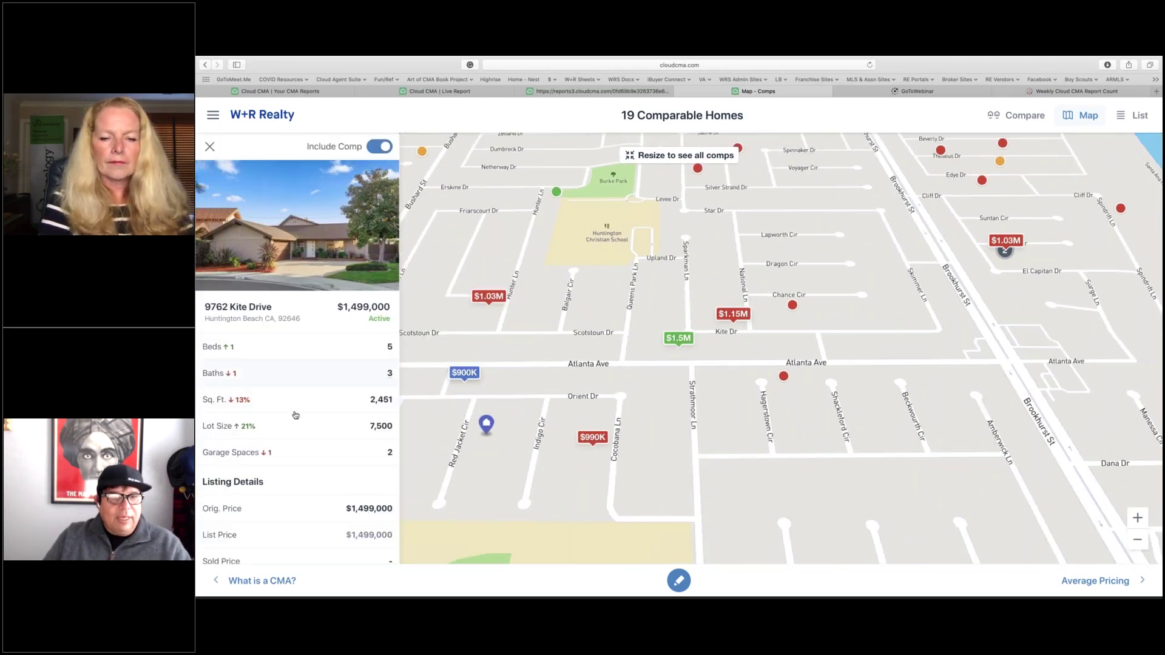
left_click(210, 148)
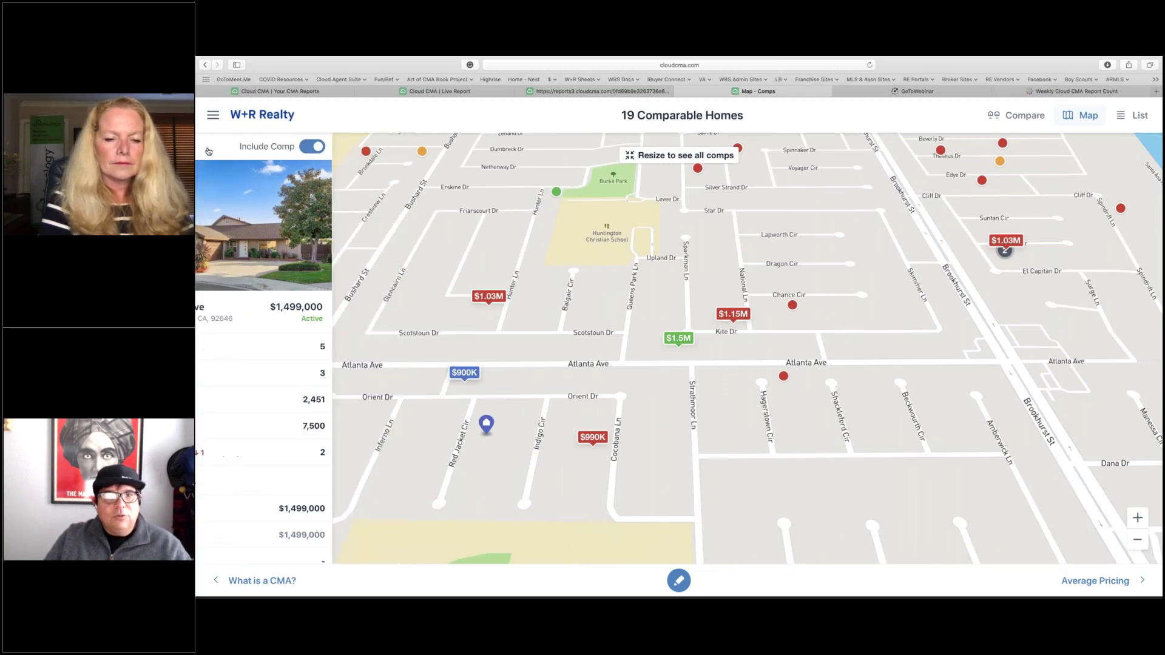
left_click(1136, 546)
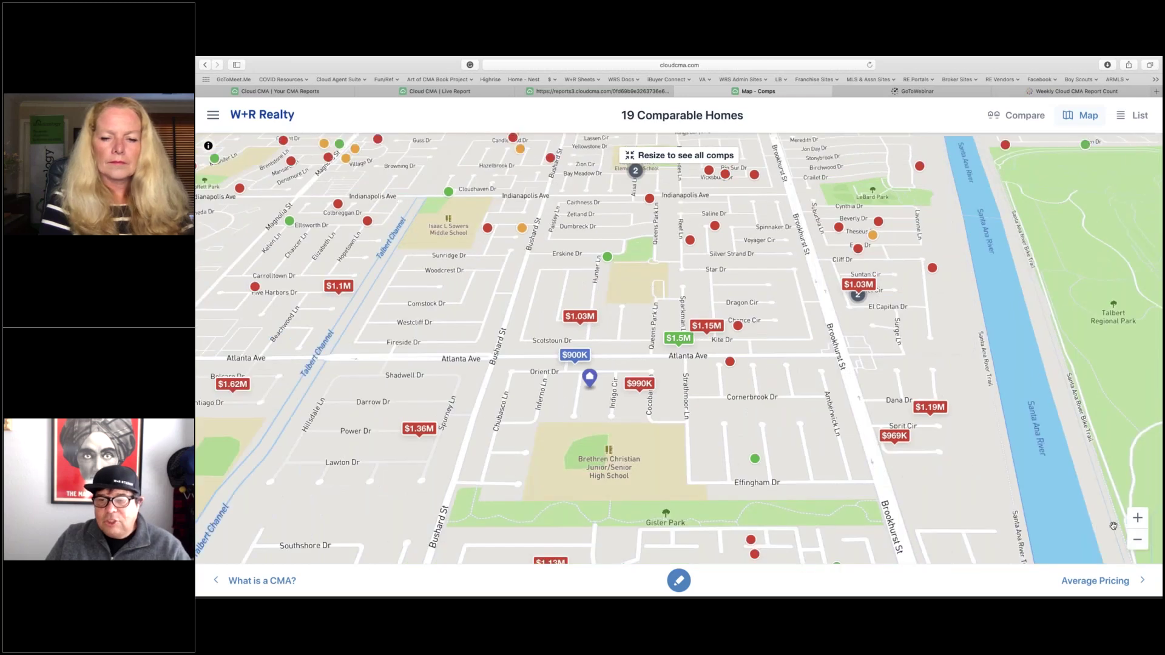
left_click(1137, 543)
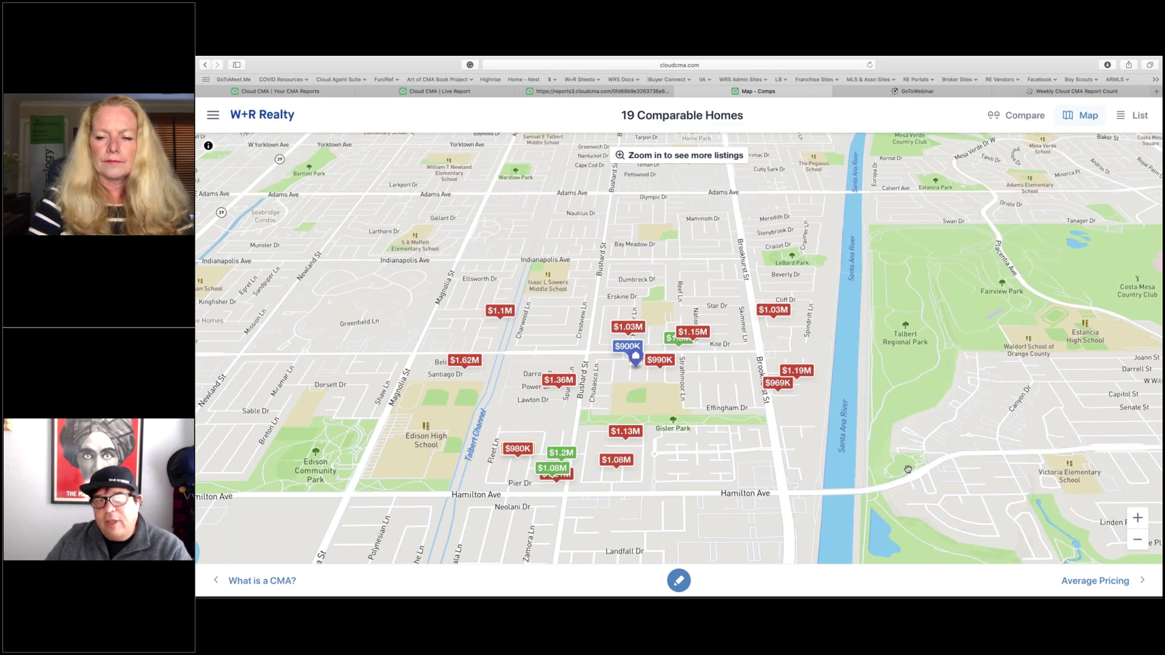
Show the comps as a list, switch the closed Pier Drive comp off and back on, and review the rows down to the averages.
left_click(1129, 121)
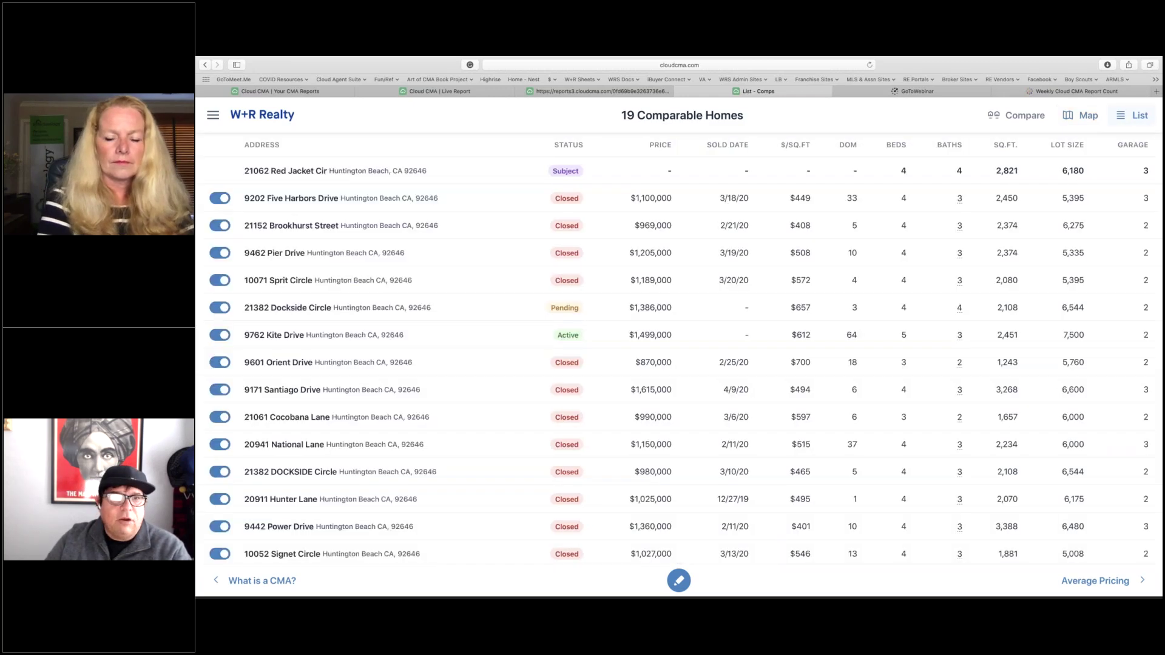
left_click(219, 254)
left_click(219, 254)
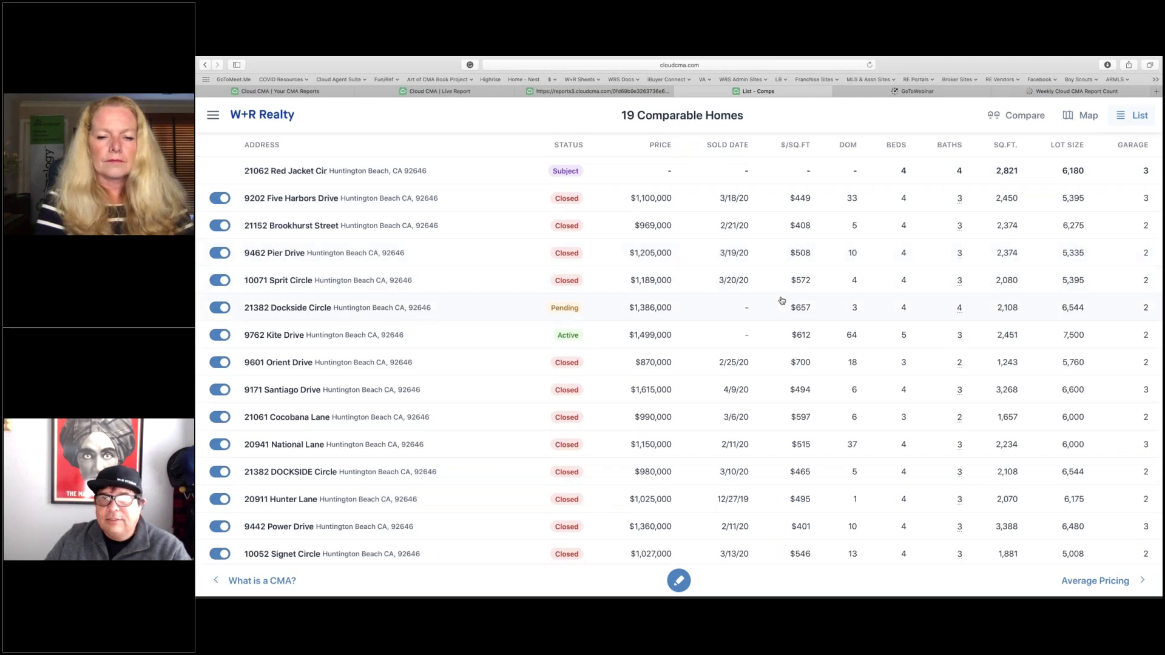
scroll(782, 301, "down", 2)
scroll(782, 301, "up", 1)
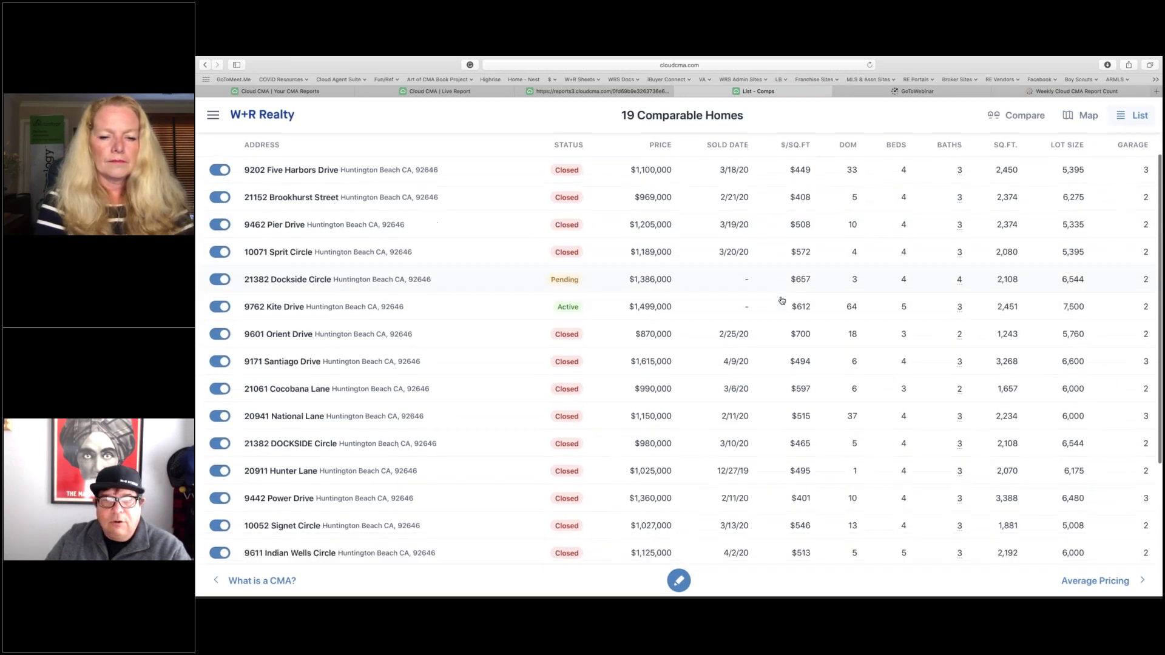
scroll(782, 301, "down", 5)
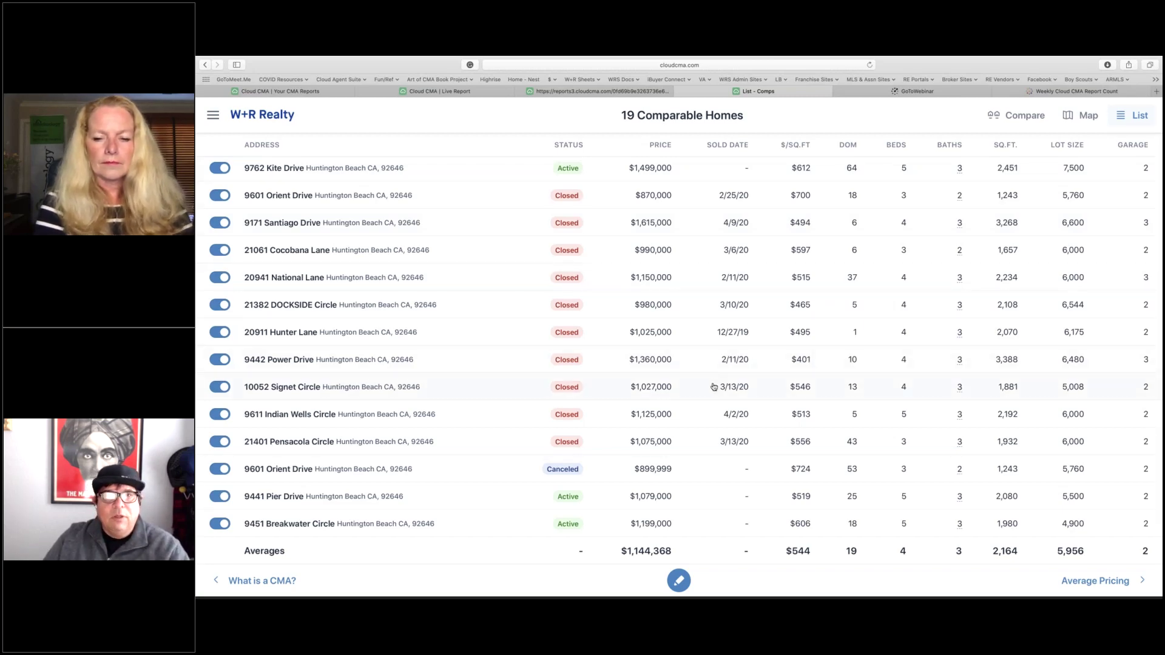
scroll(714, 387, "up", 6)
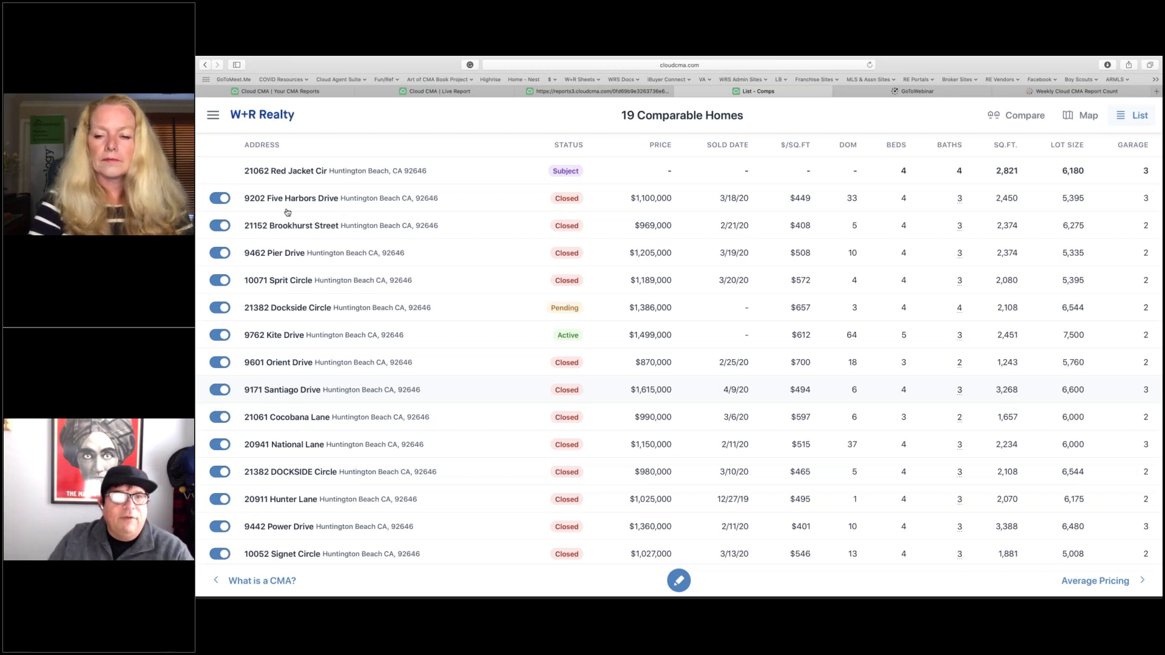
Open Average Pricing from the report home, view the listing details of the National Lane comp, and review the pricing tables by status.
left_click(262, 111)
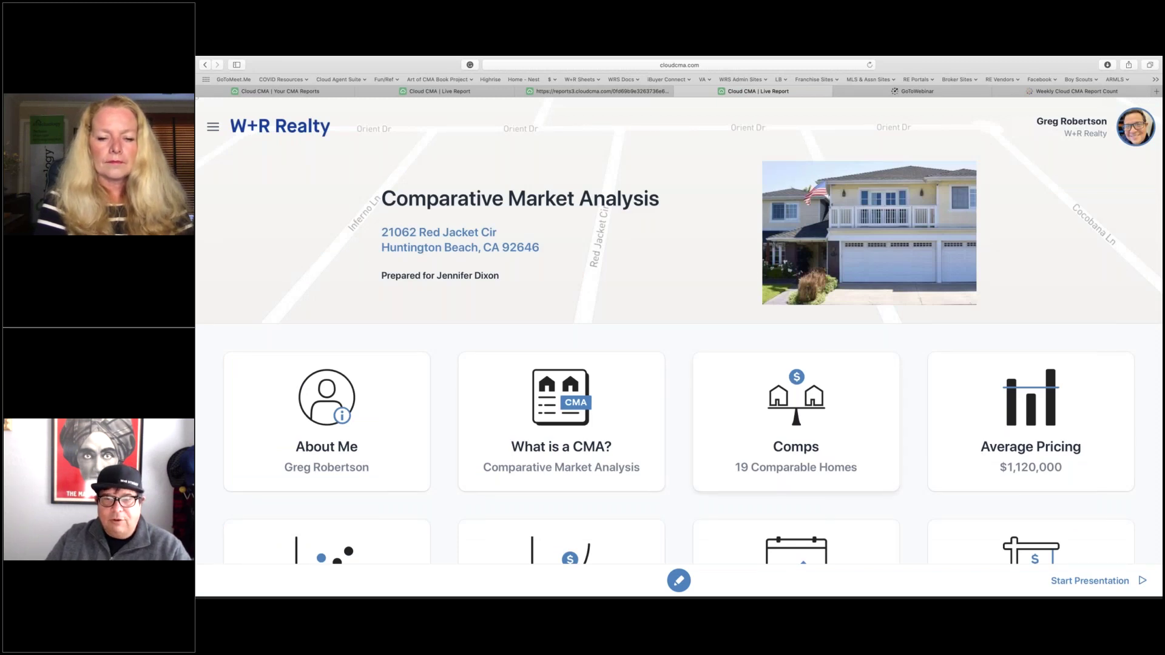
left_click(1041, 444)
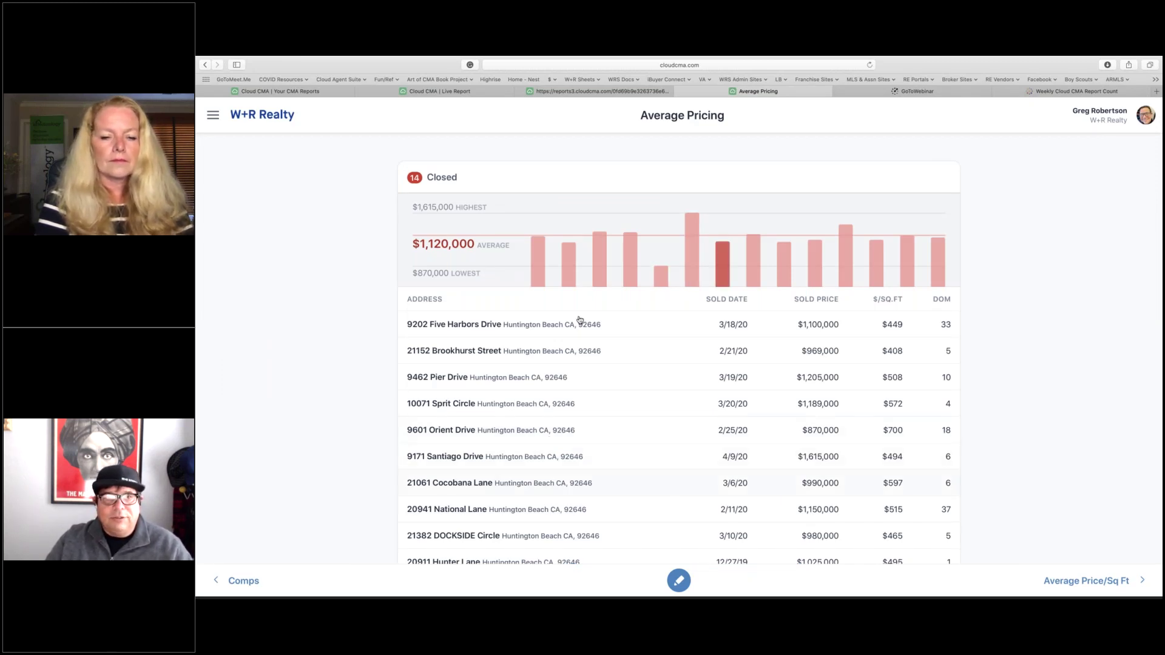
left_click(755, 282)
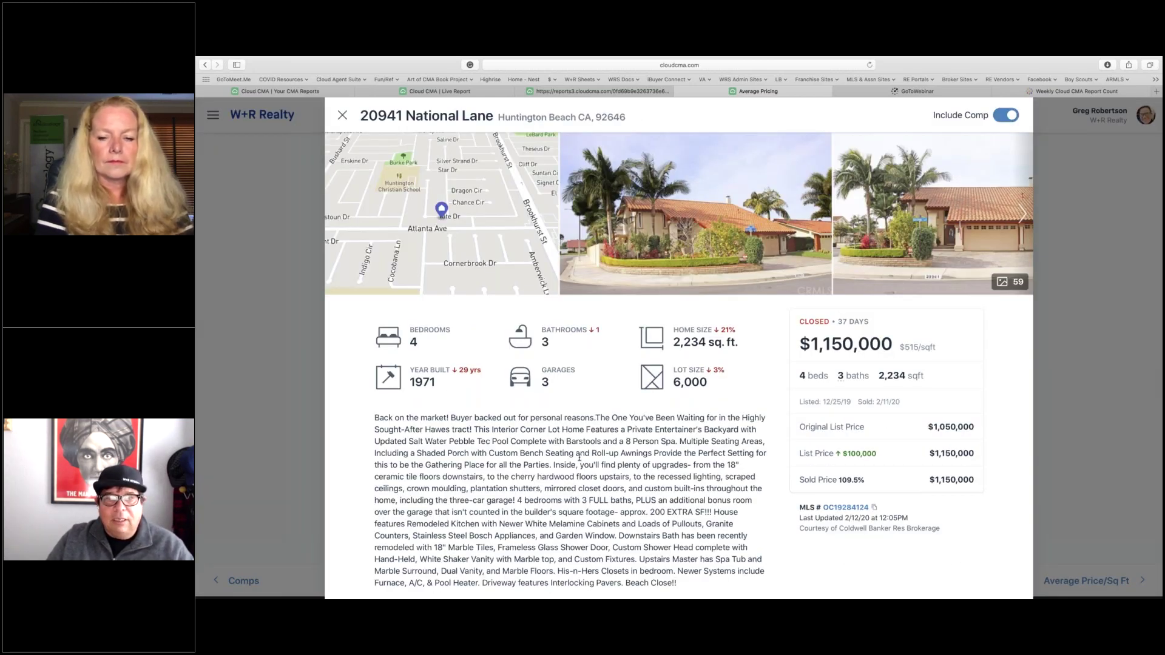
scroll(580, 458, "down", 5)
scroll(633, 143, "up", 5)
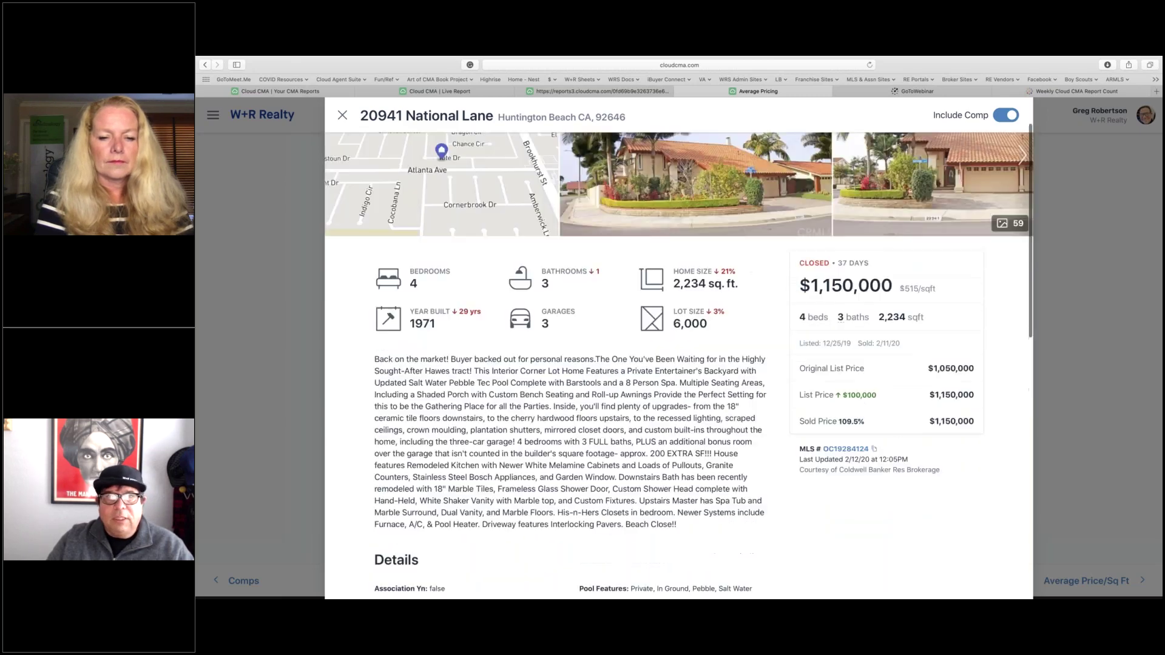
left_click(342, 116)
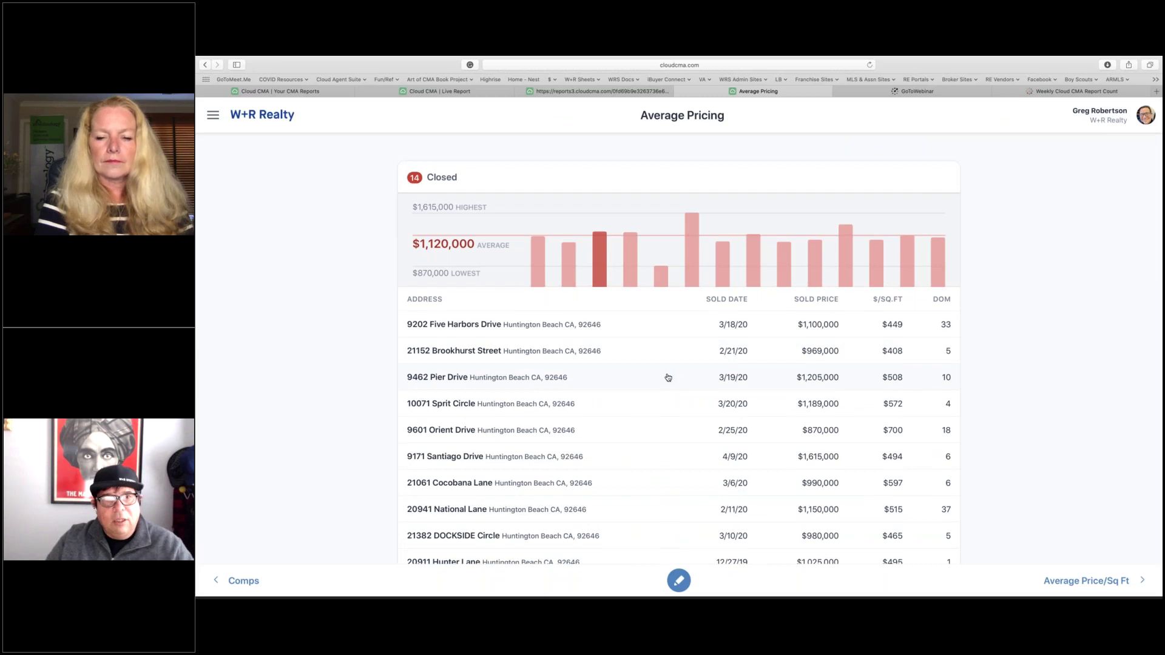
scroll(668, 377, "down", 10)
scroll(678, 349, "down", 5)
scroll(679, 348, "up", 15)
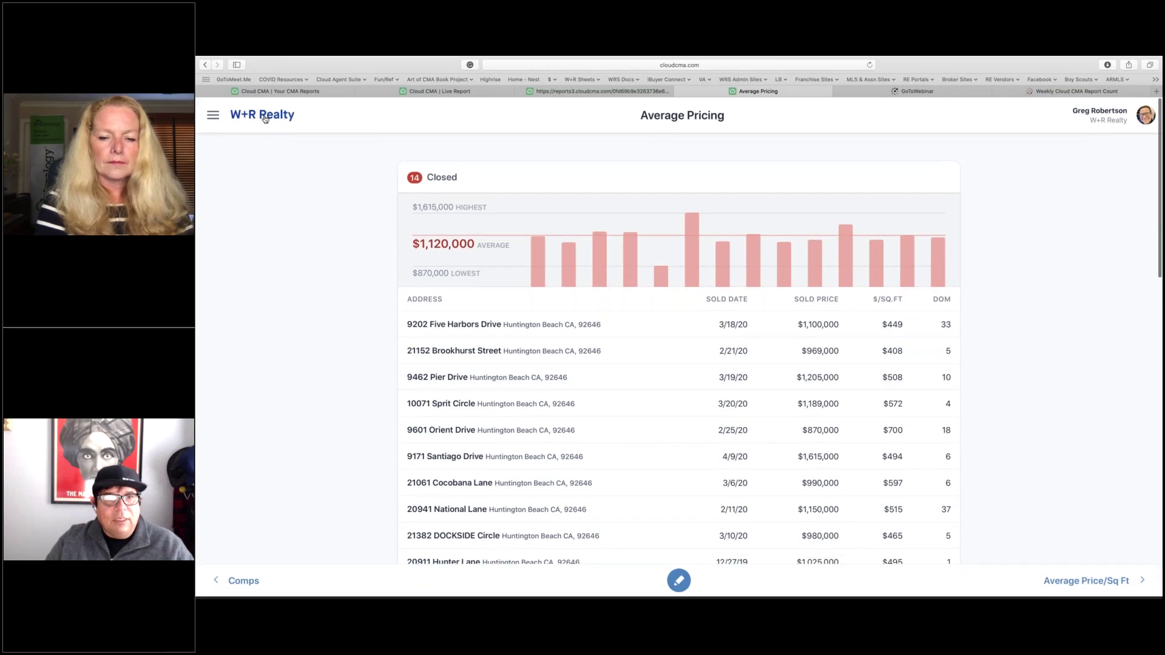
Open Average Price / Sq. Ft. from the report home, view the pending comp's details, and examine the trendline chart and its legend.
left_click(265, 119)
scroll(416, 302, "down", 2)
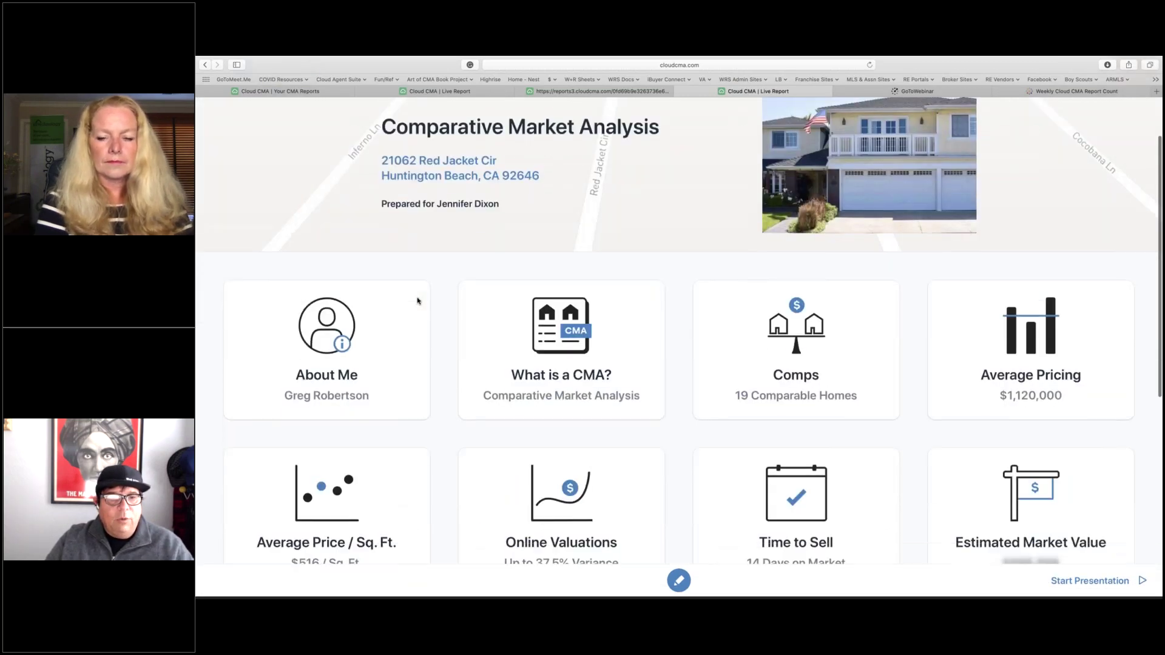
scroll(417, 301, "down", 2)
left_click(344, 438)
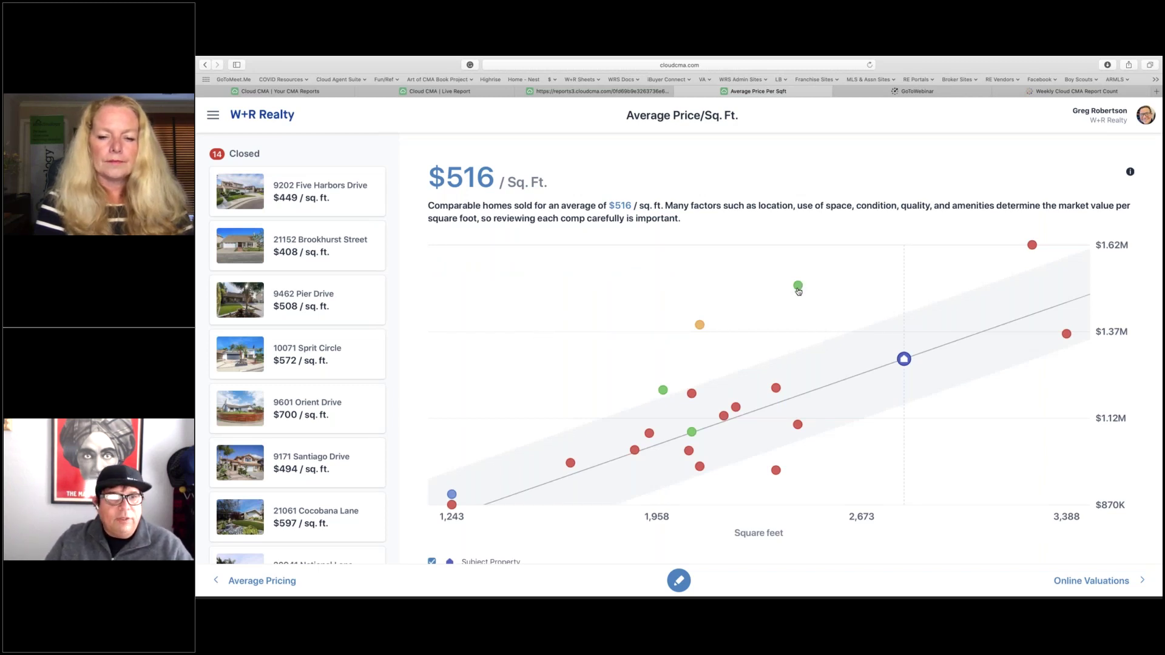
left_click(700, 325)
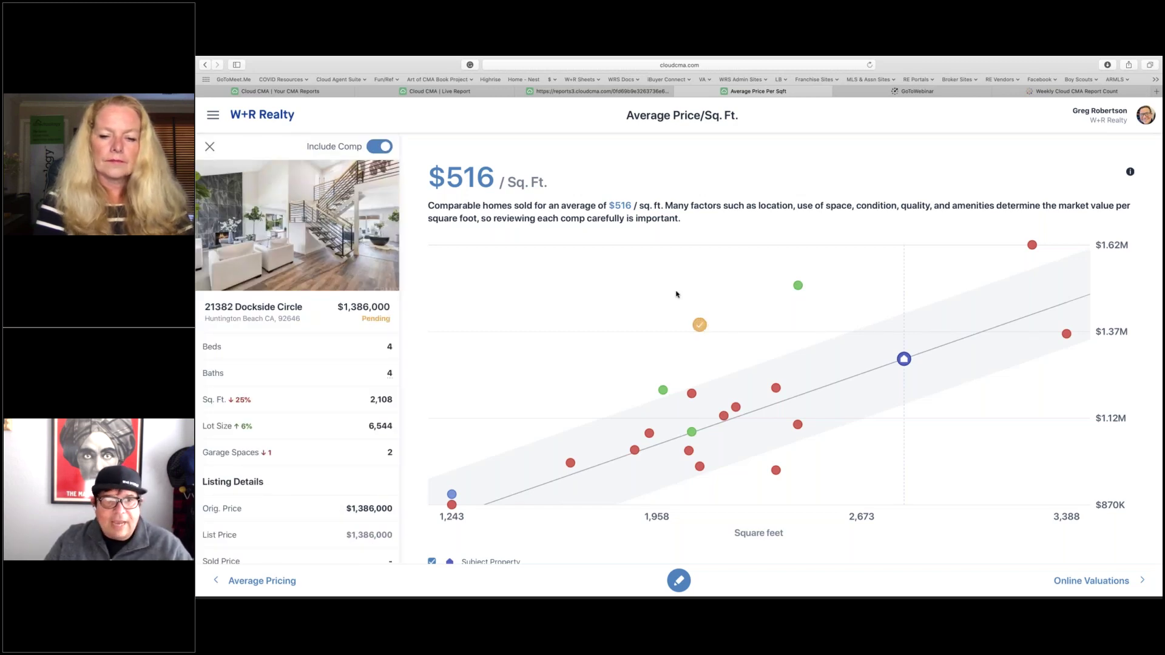
left_click(209, 147)
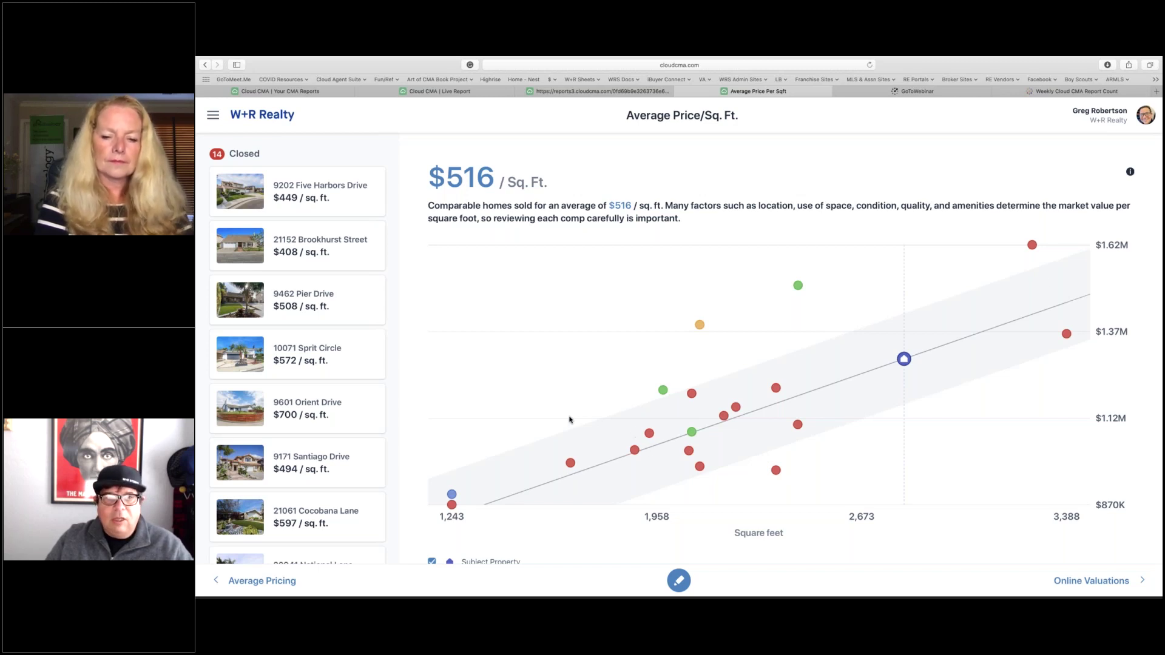
scroll(570, 418, "down", 1)
scroll(567, 485, "down", 2)
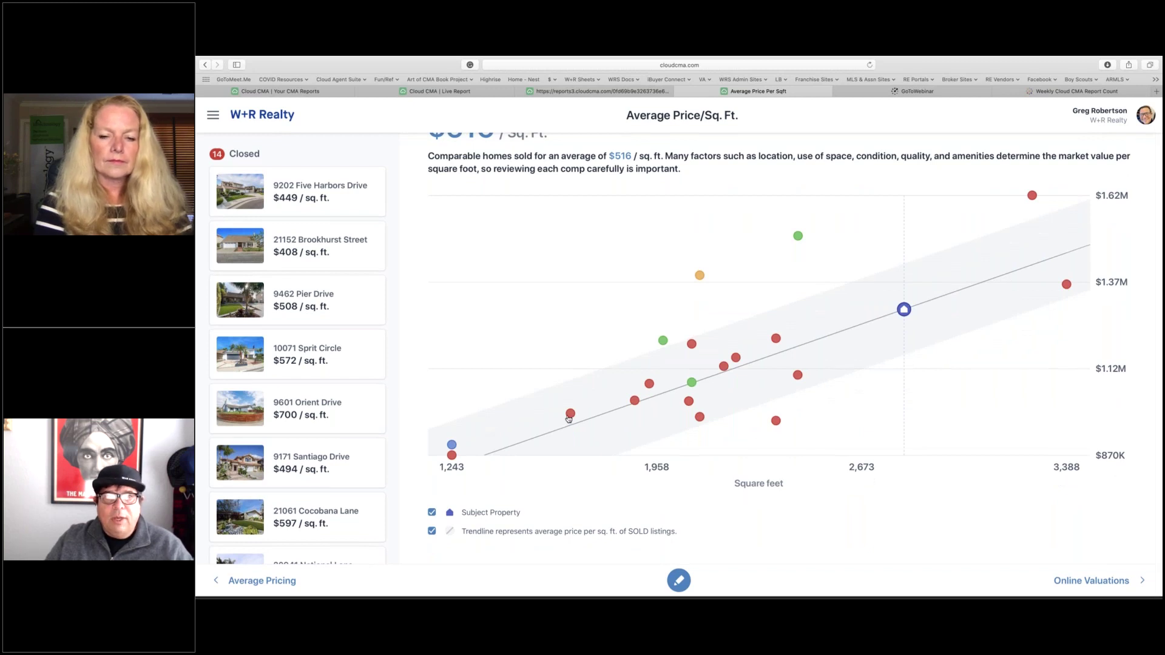
scroll(567, 420, "up", 2)
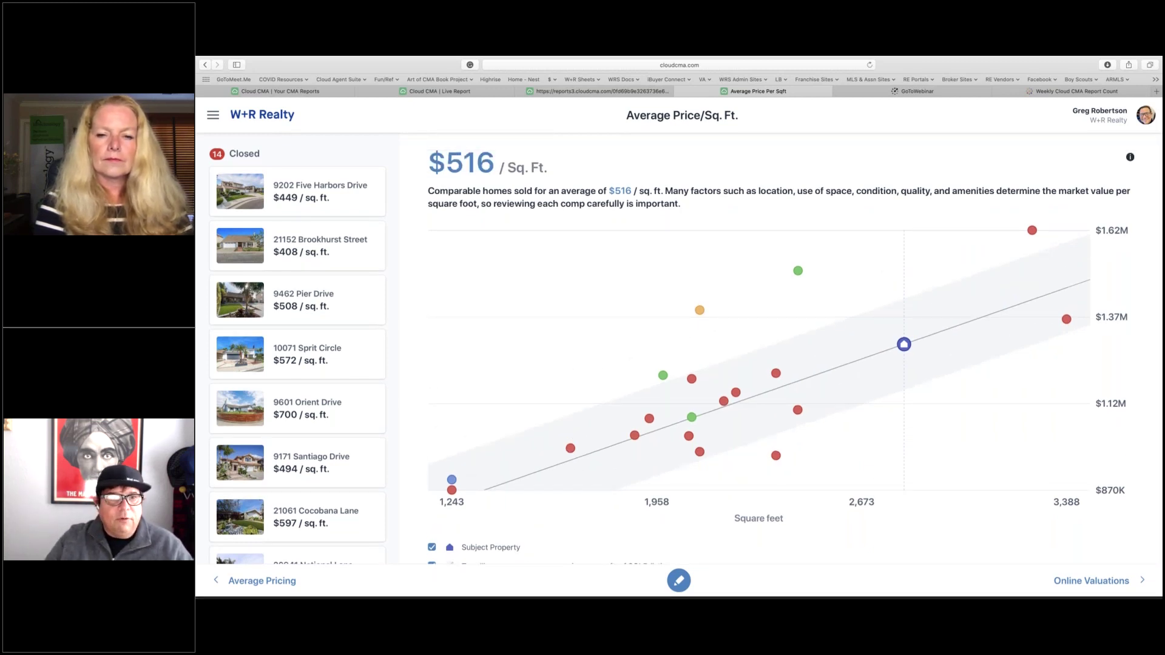
Open Online Valuations from the report home and review the Zestimate comparisons for the closed, pending, active and canceled comps.
left_click(254, 117)
scroll(419, 335, "down", 5)
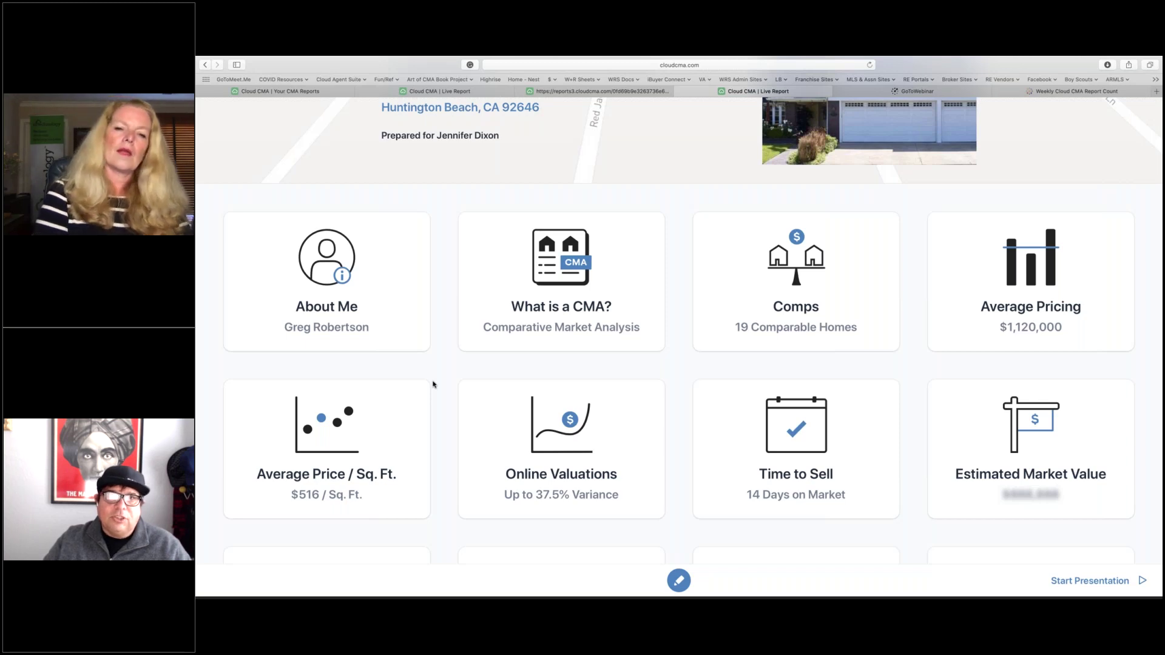
left_click(559, 433)
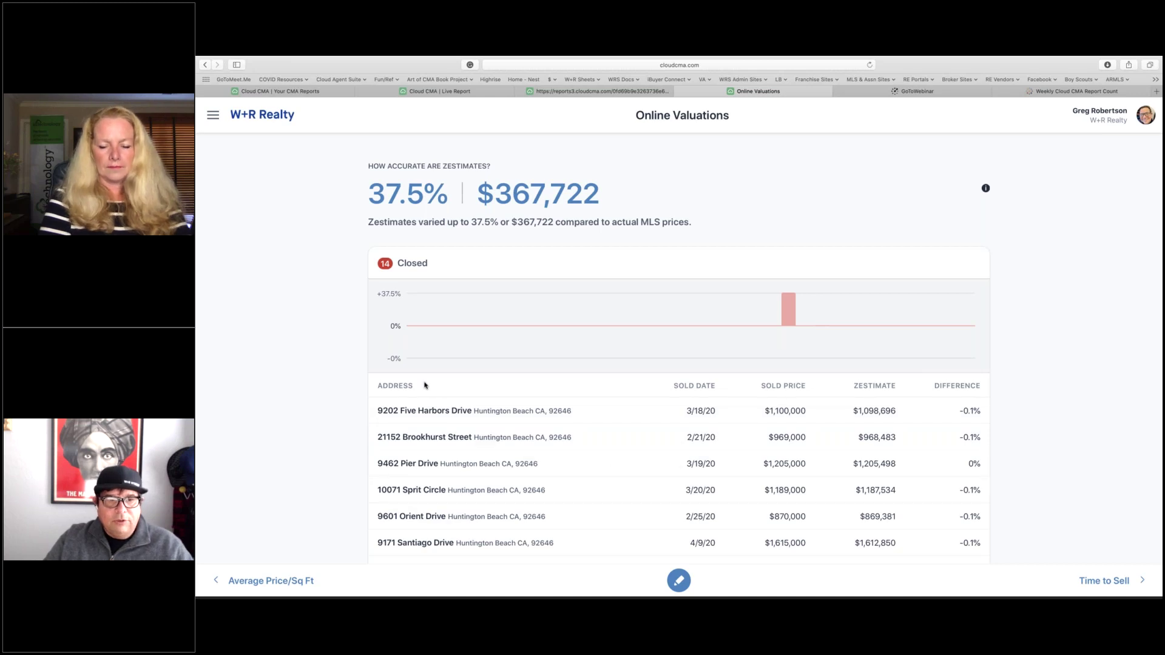
scroll(424, 182, "down", 2)
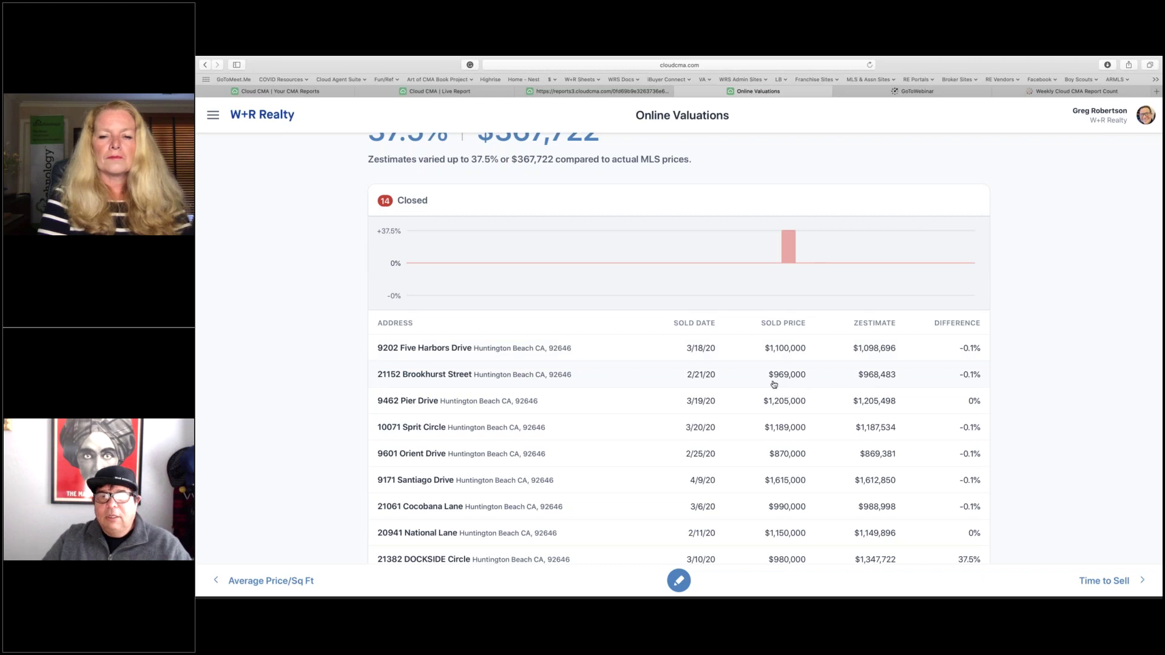
scroll(773, 384, "down", 2)
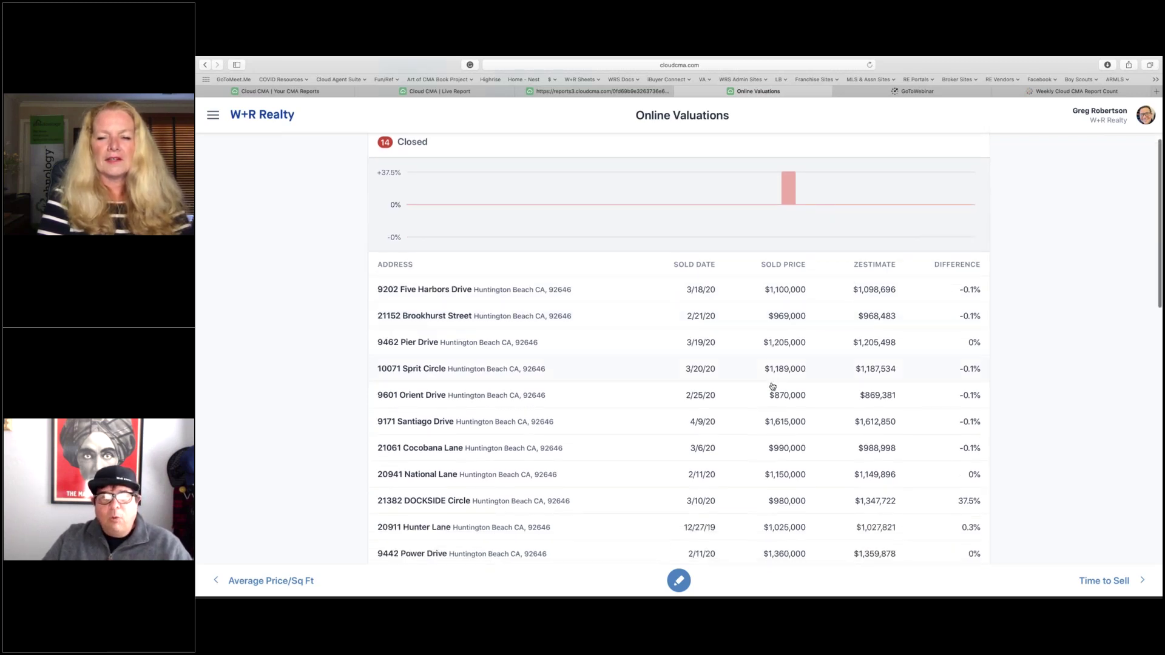
scroll(772, 387, "up", 3)
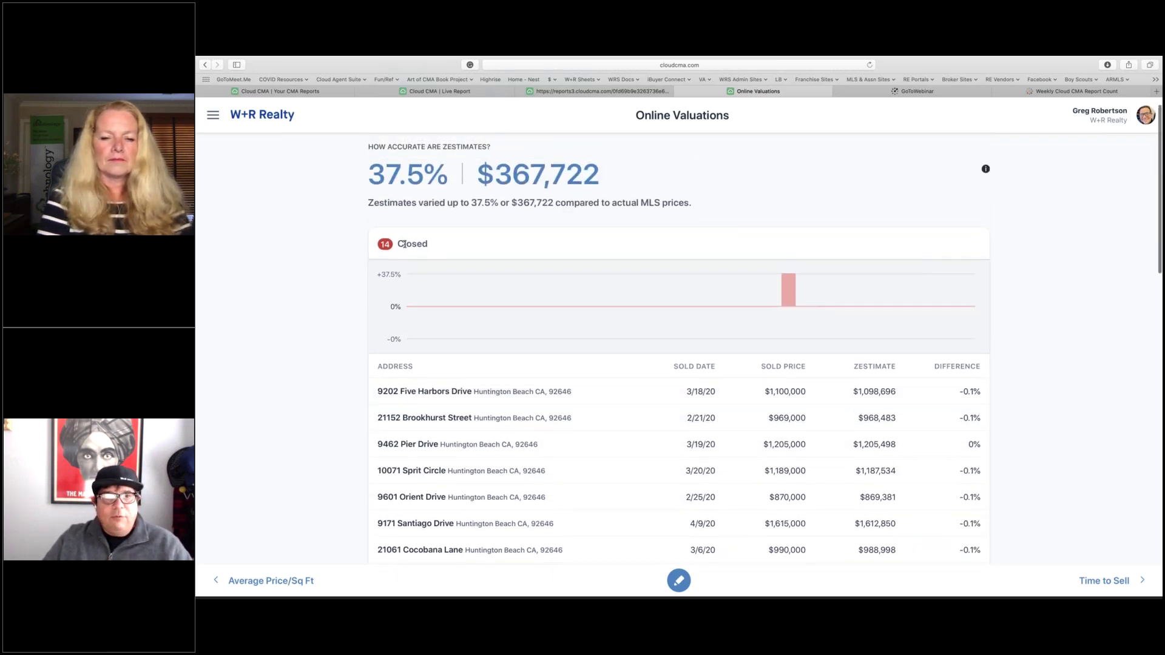
scroll(446, 253, "down", 10)
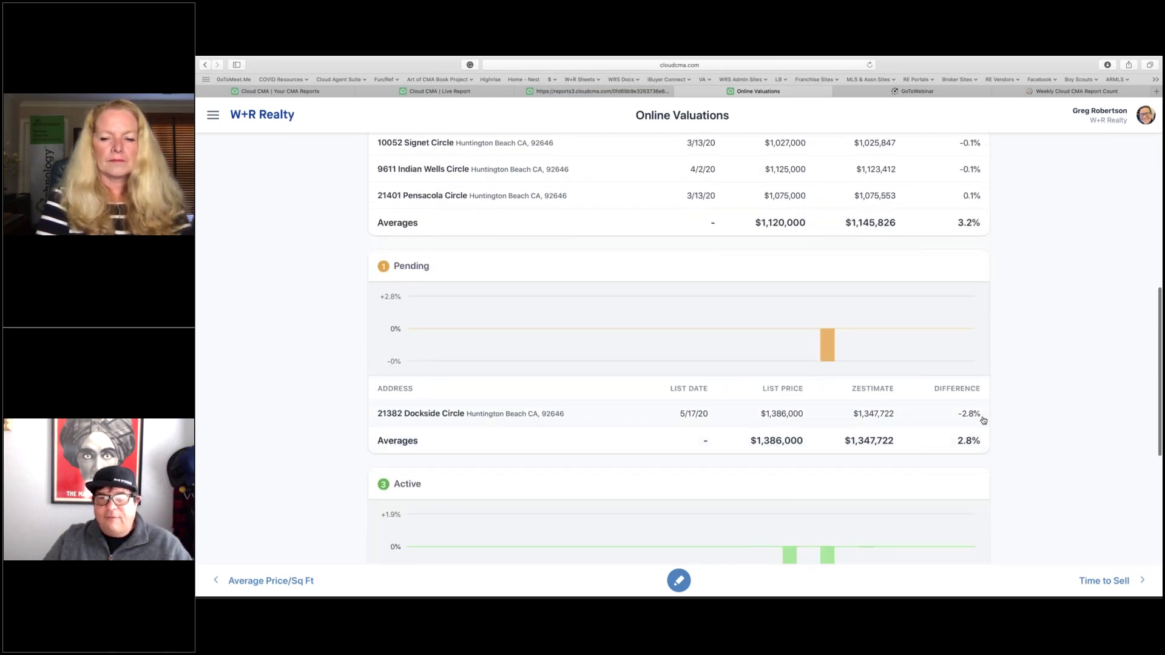
scroll(647, 358, "down", 8)
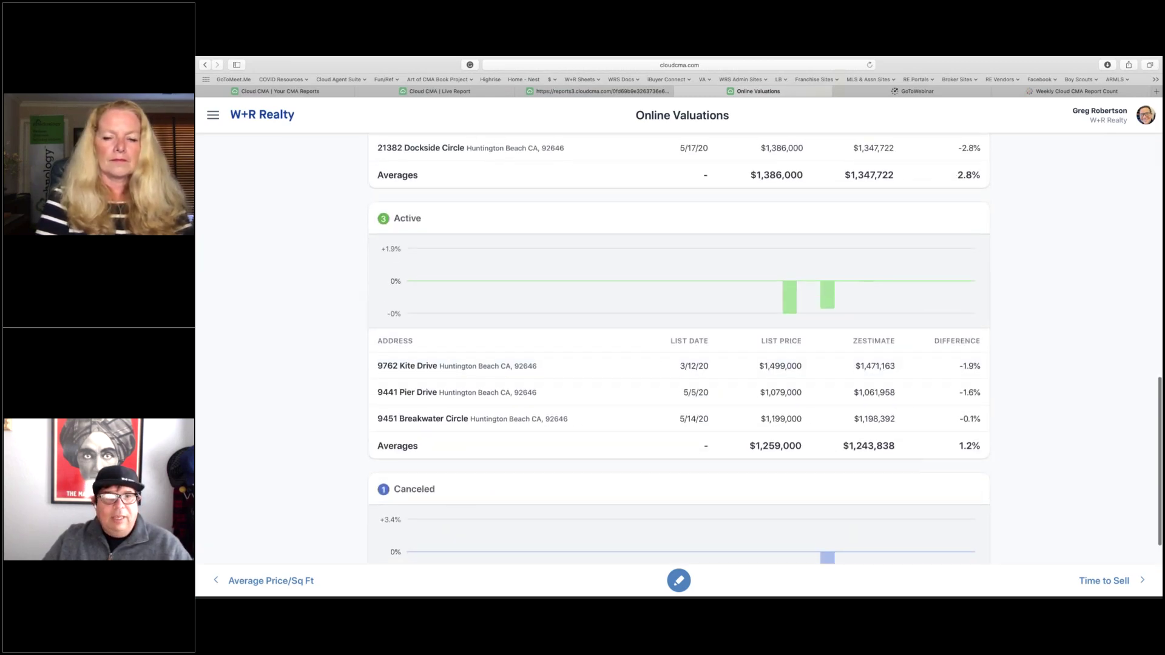
scroll(441, 399, "down", 5)
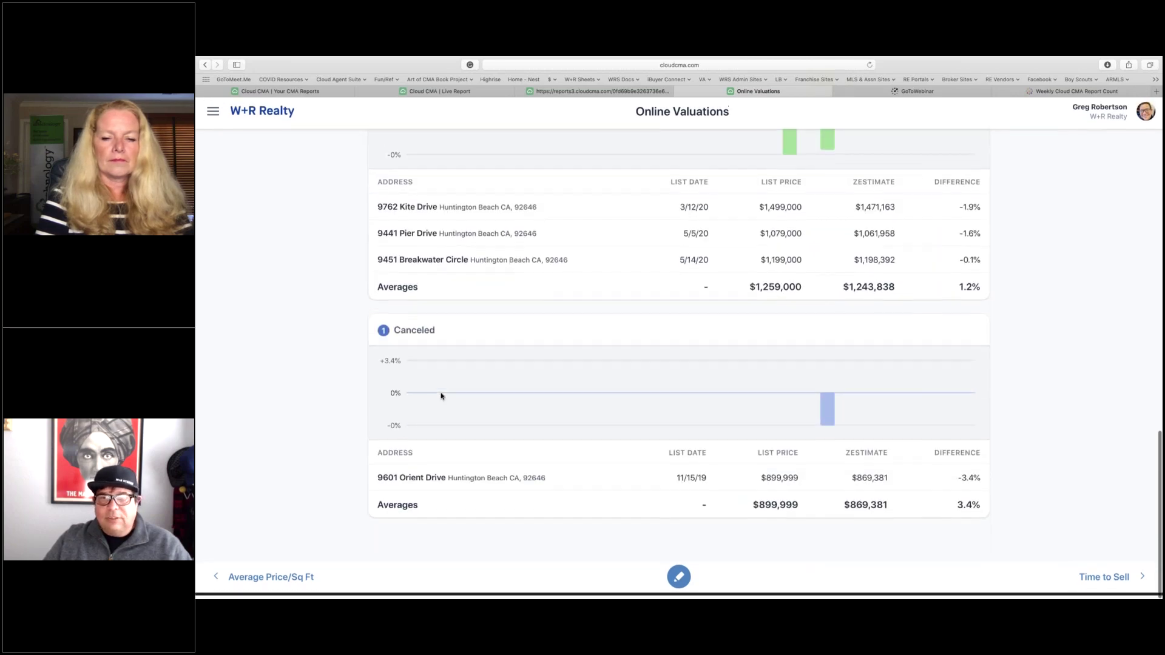
Return to the closed comps' Zestimate table and examine the difference for the Dockside Circle comp.
scroll(442, 394, "up", 10)
scroll(540, 364, "up", 10)
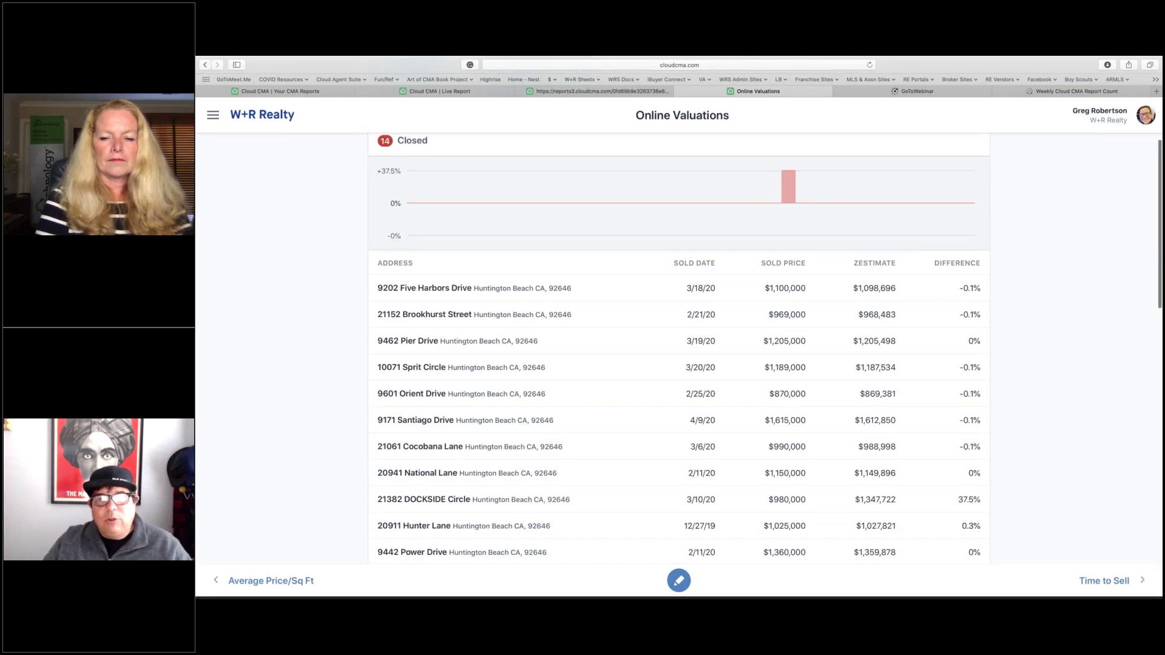
scroll(539, 363, "up", 1)
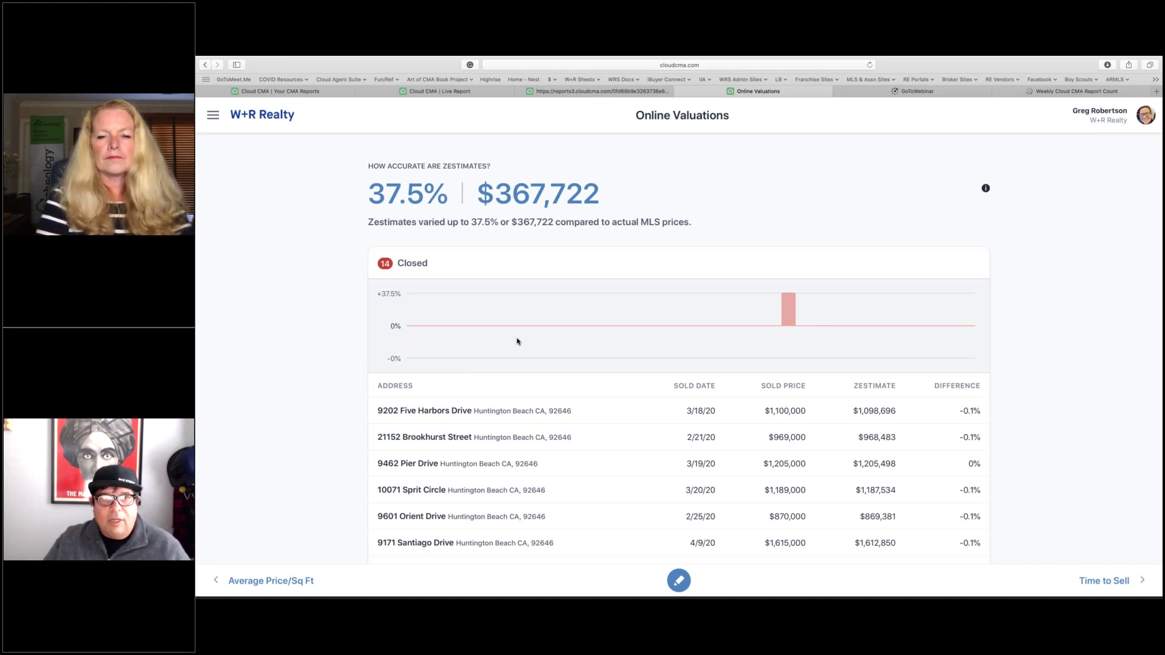
scroll(517, 349, "down", 1)
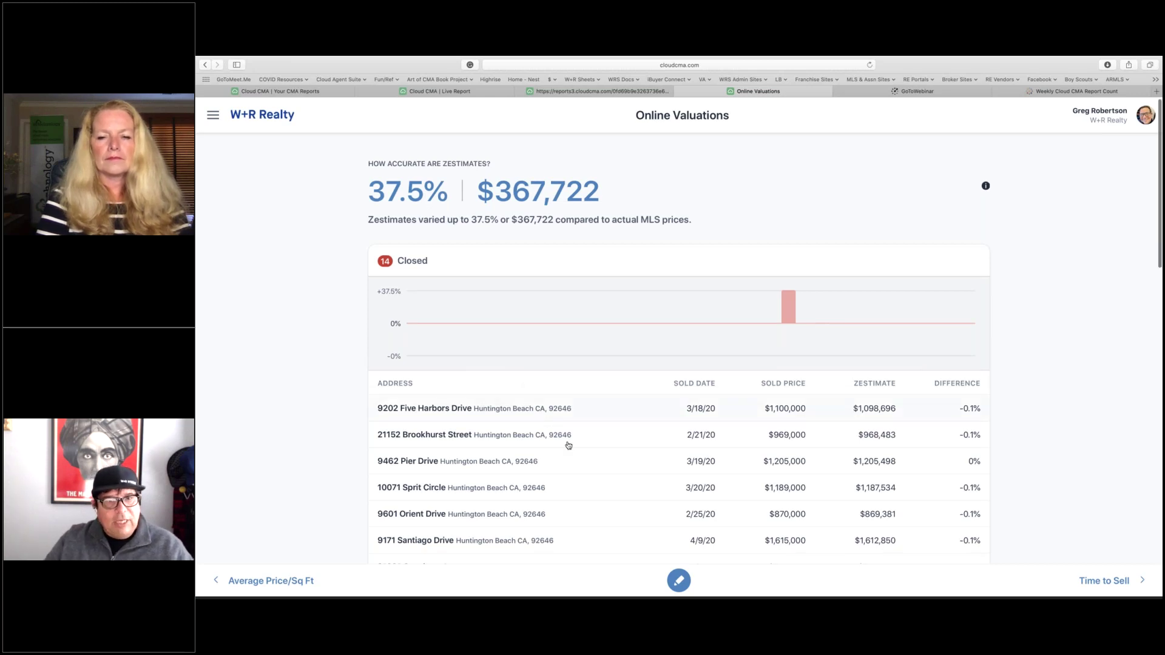
scroll(910, 491, "down", 5)
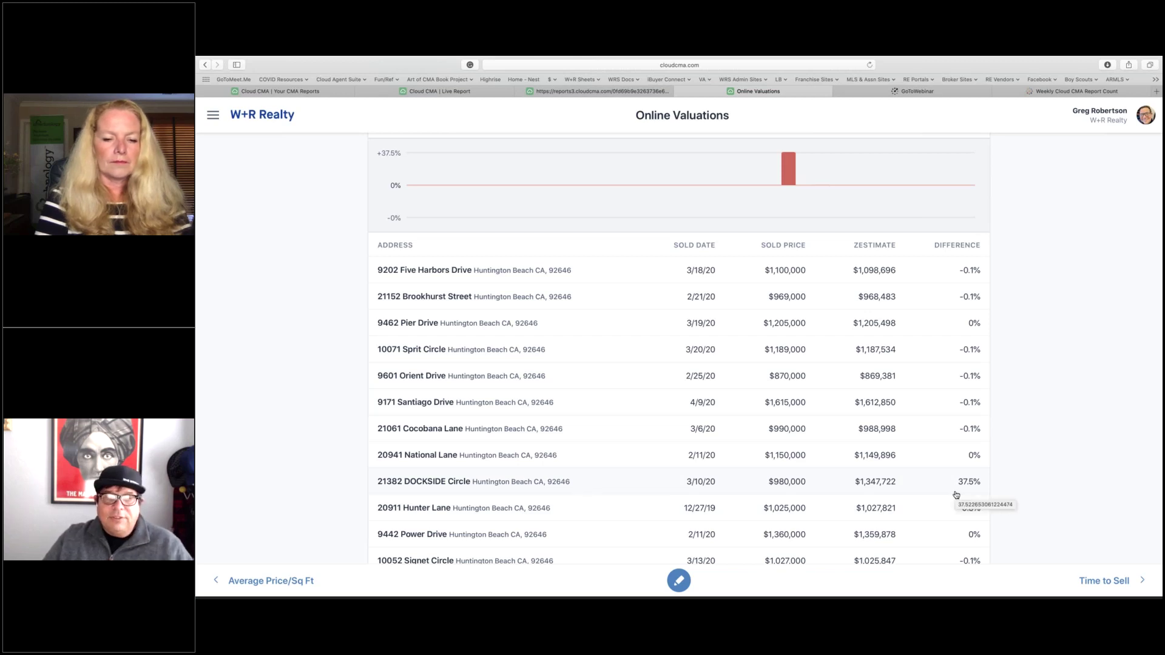
scroll(956, 495, "up", 5)
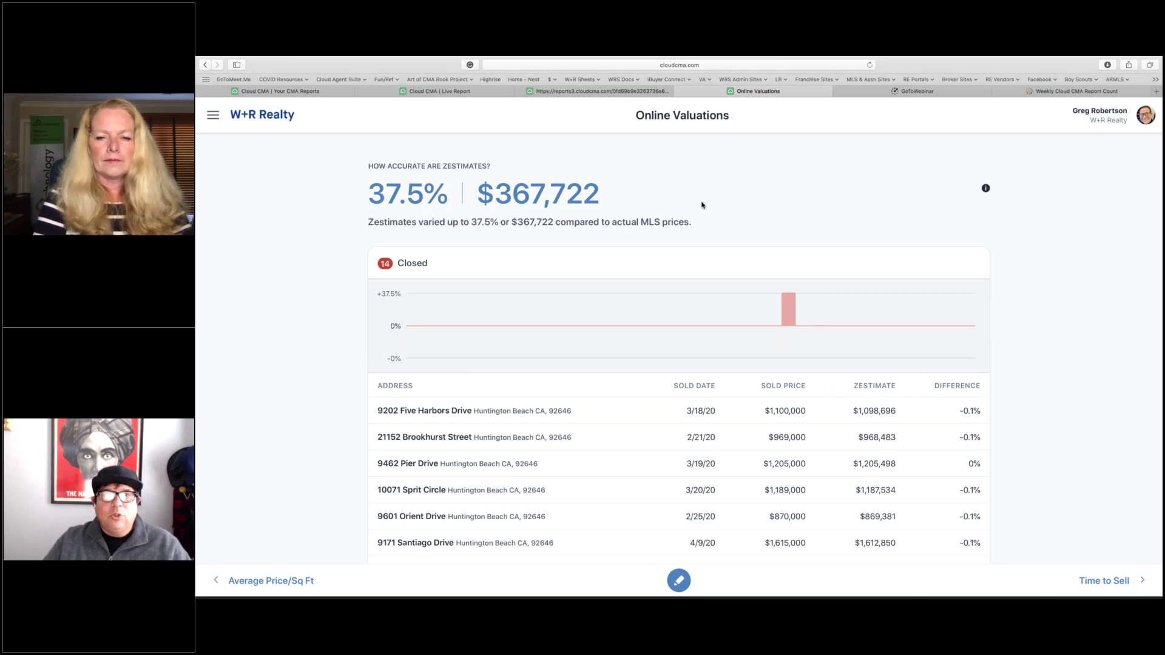
Return to the report home and look over the section tiles from About Me down to Bay Area Testimonials.
left_click(277, 118)
scroll(661, 371, "down", 2)
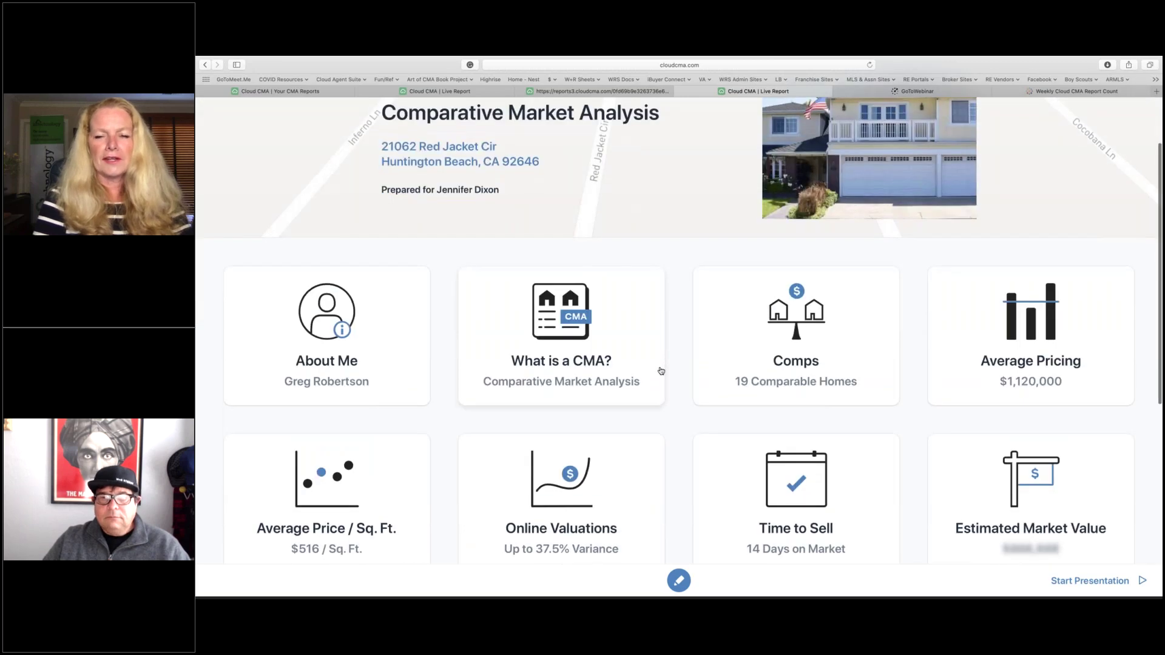
scroll(661, 371, "down", 6)
scroll(661, 371, "up", 3)
scroll(661, 372, "up", 4)
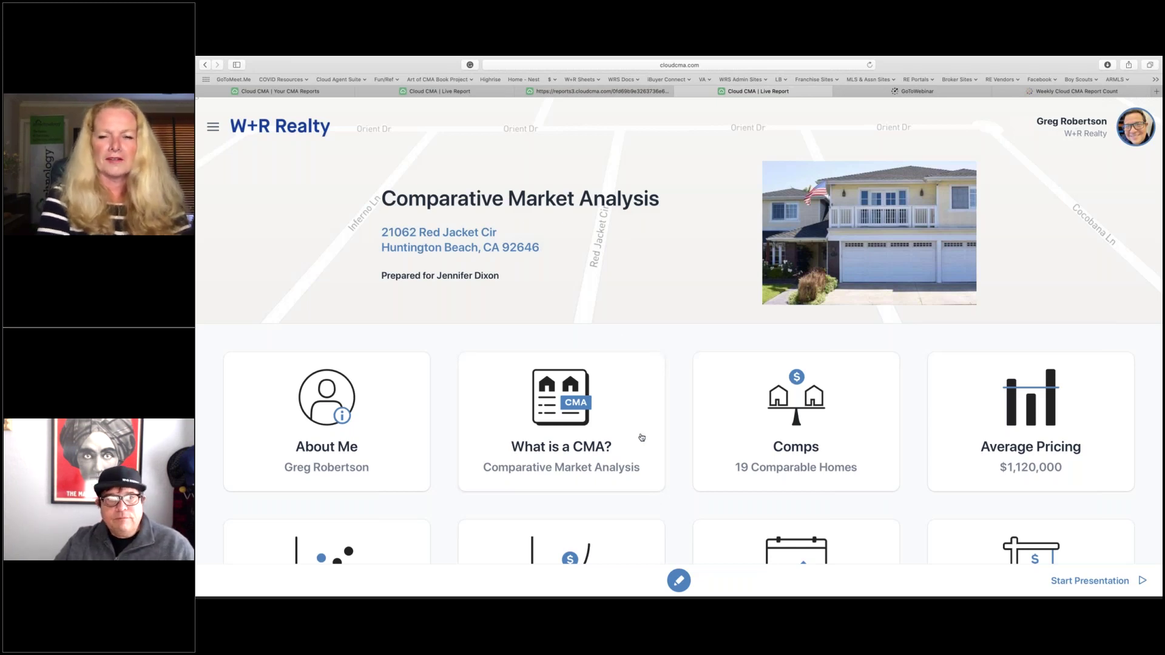
scroll(642, 436, "down", 3)
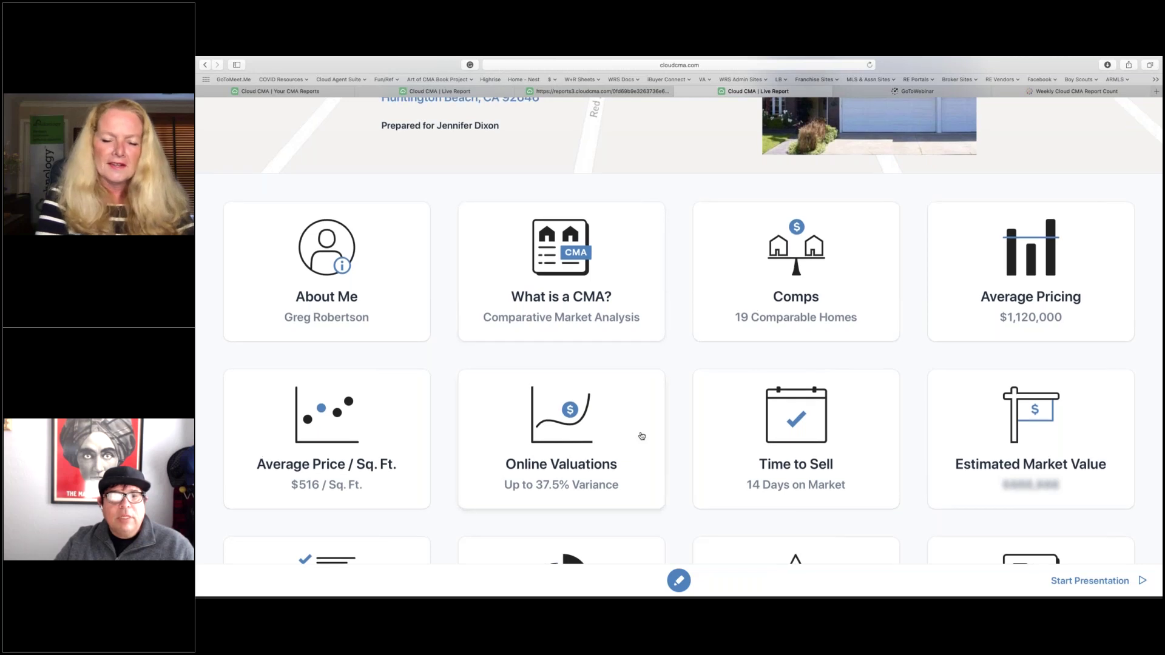
scroll(635, 442, "down", 1)
scroll(635, 442, "down", 2)
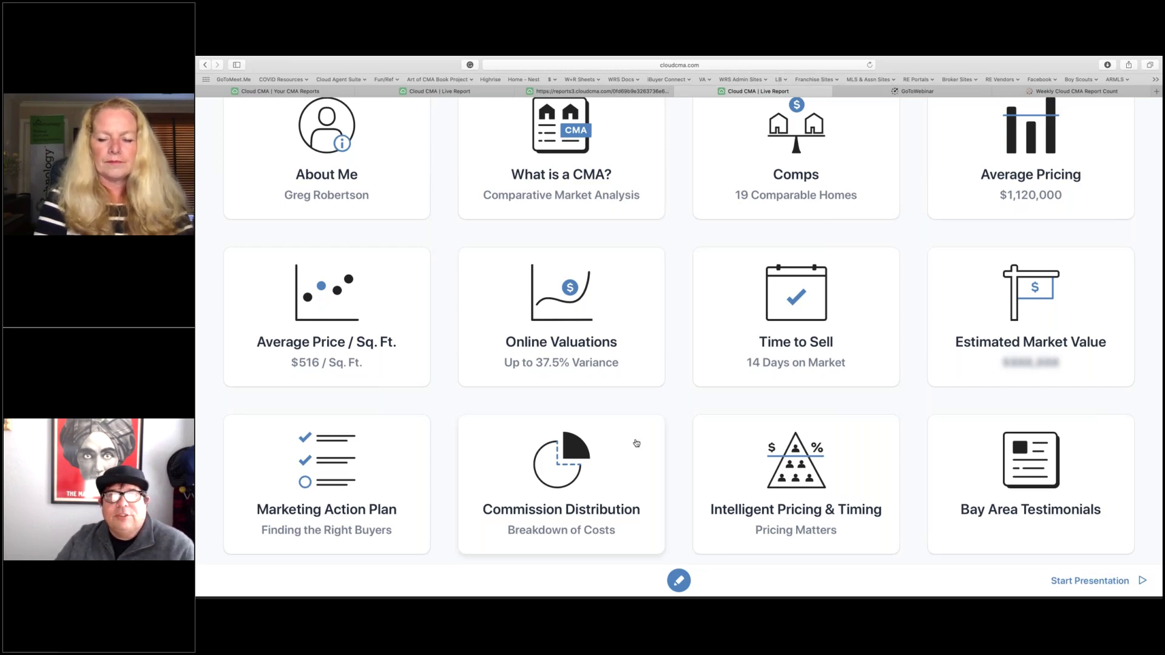
scroll(636, 443, "up", 5)
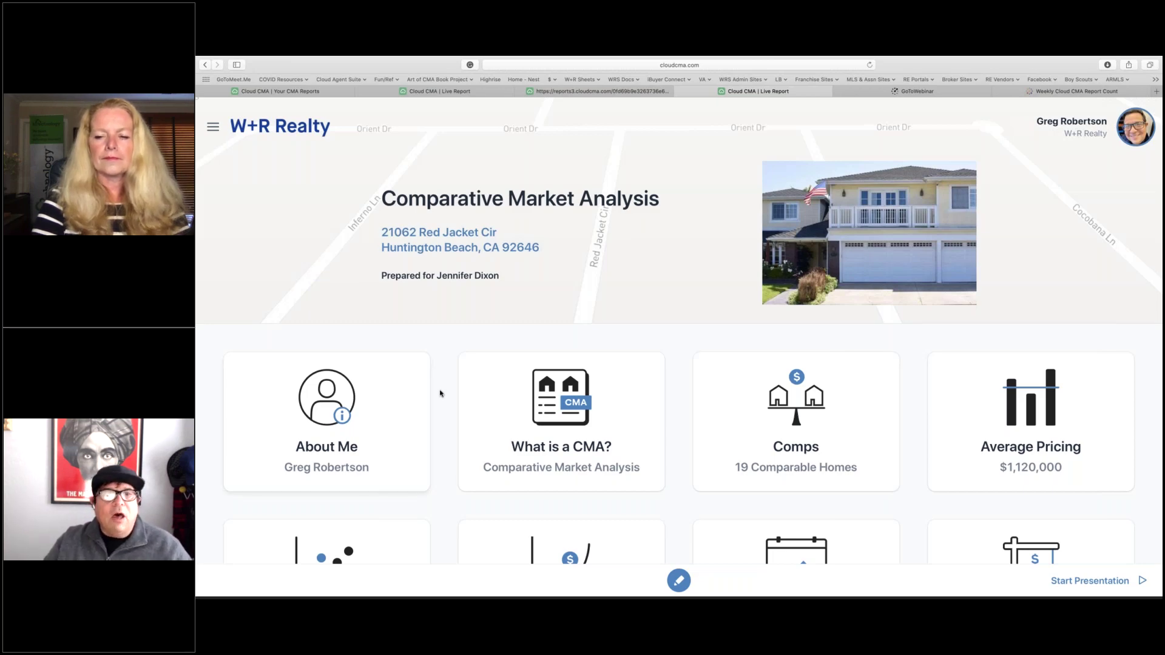
Open the Commission Distribution section, view its agent and broker chart, and return to the report home.
scroll(439, 393, "down", 5)
scroll(440, 393, "down", 3)
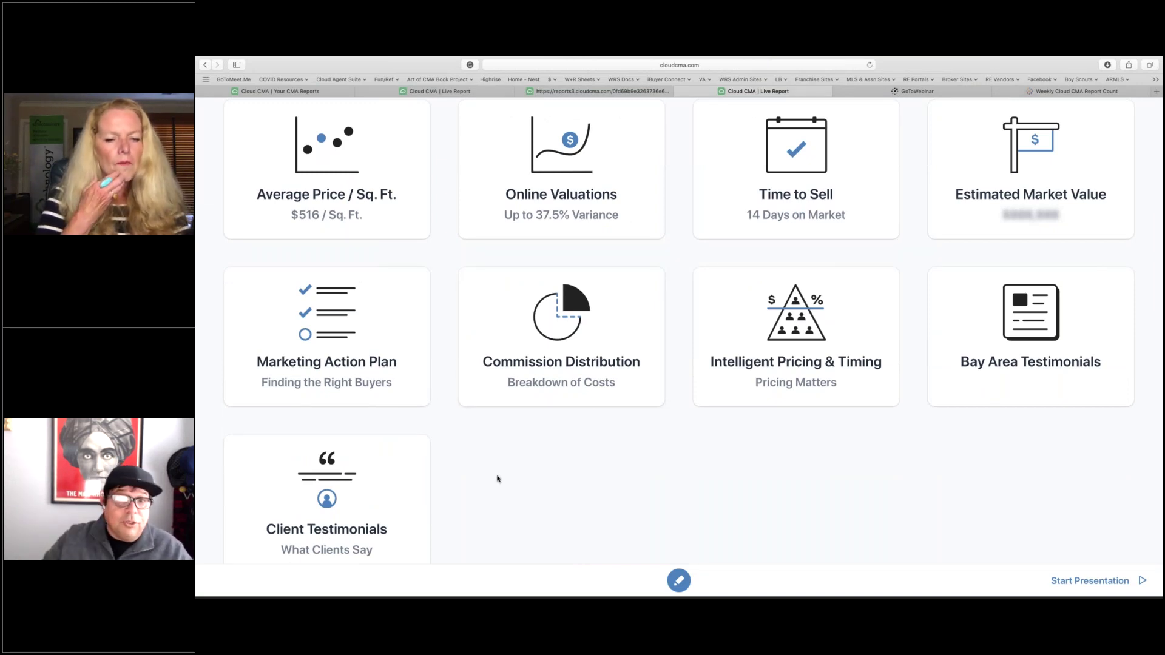
left_click(534, 367)
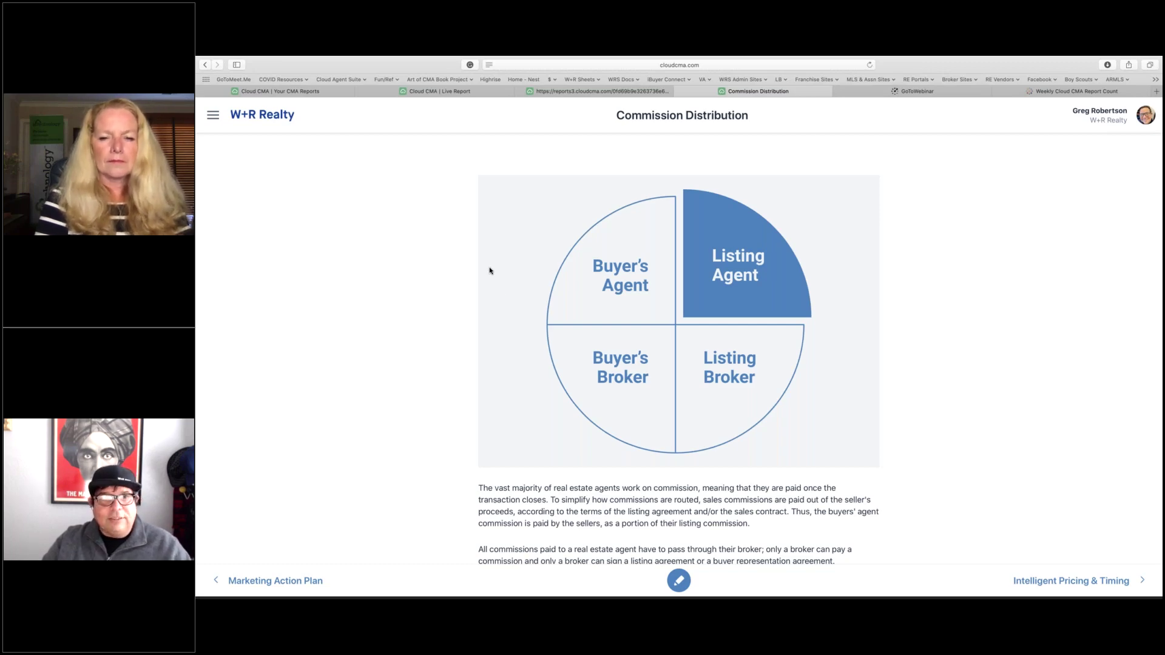
key("Escape")
Open the Intelligent Pricing & Timing section and review the chart of activity by weeks on market.
scroll(584, 346, "down", 7)
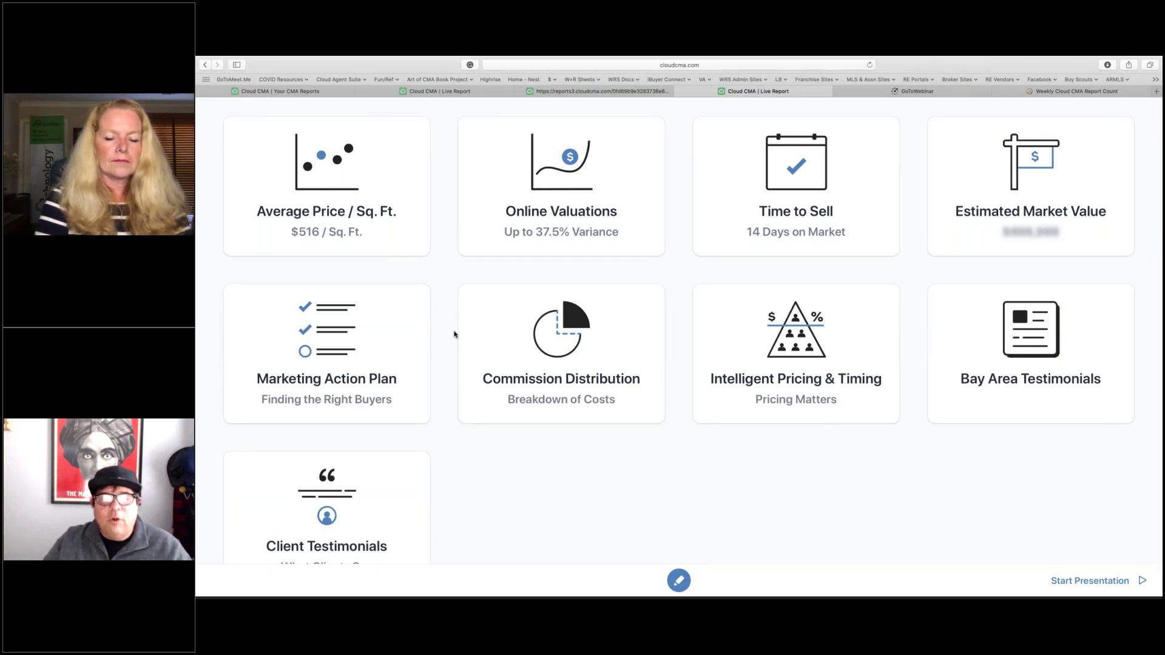
left_click(779, 351)
scroll(638, 364, "down", 10)
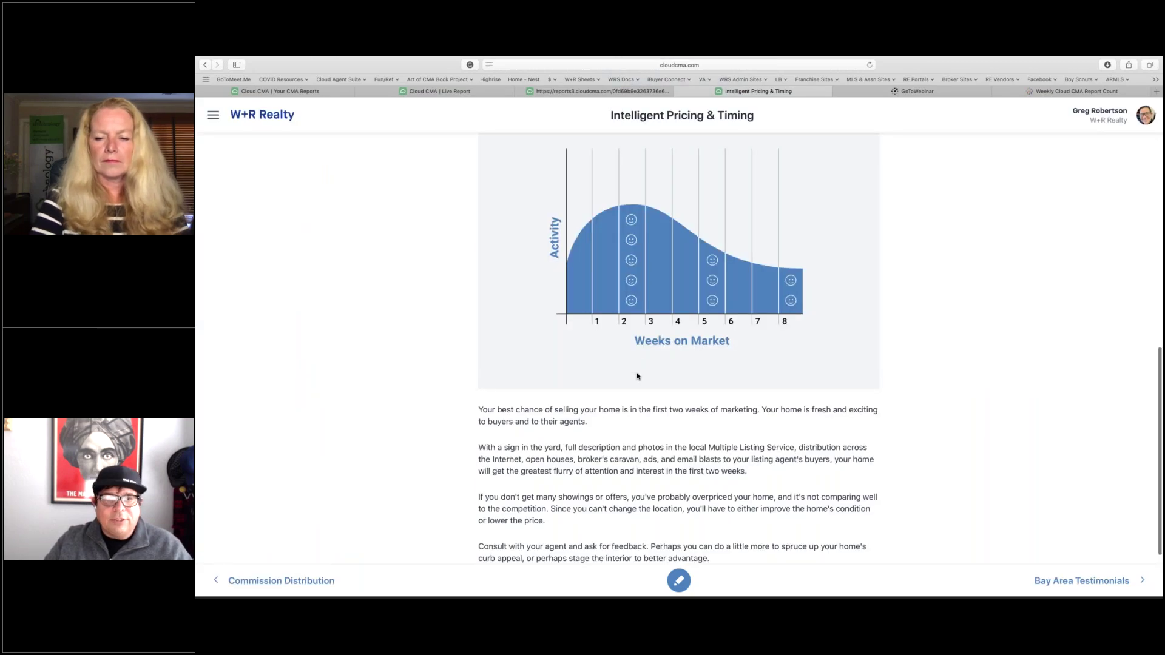
scroll(638, 376, "up", 2)
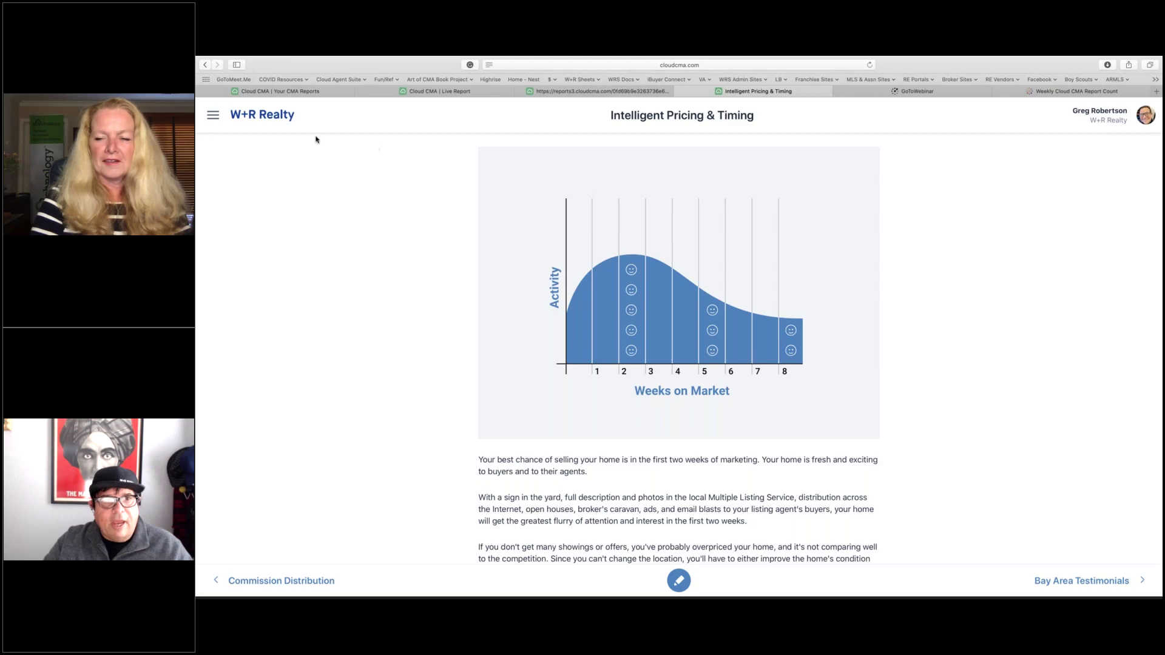
Go back to the report home, look over the page, and view the report's section list before closing it.
left_click(269, 121)
scroll(382, 273, "down", 7)
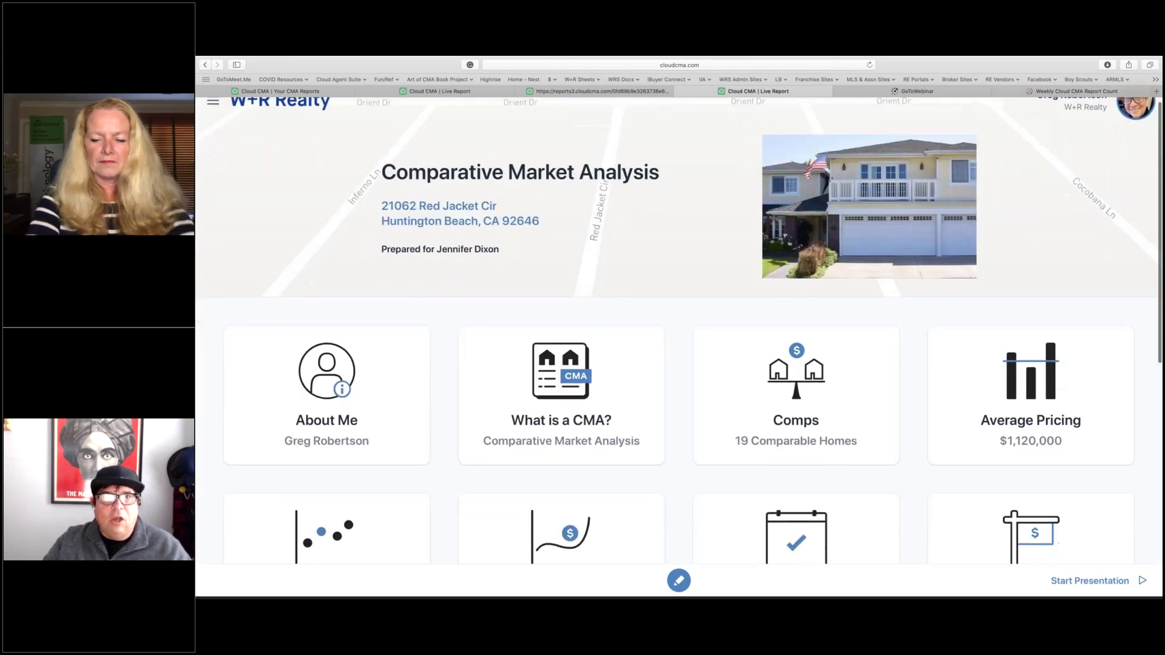
scroll(382, 273, "up", 5)
scroll(678, 340, "up", 3)
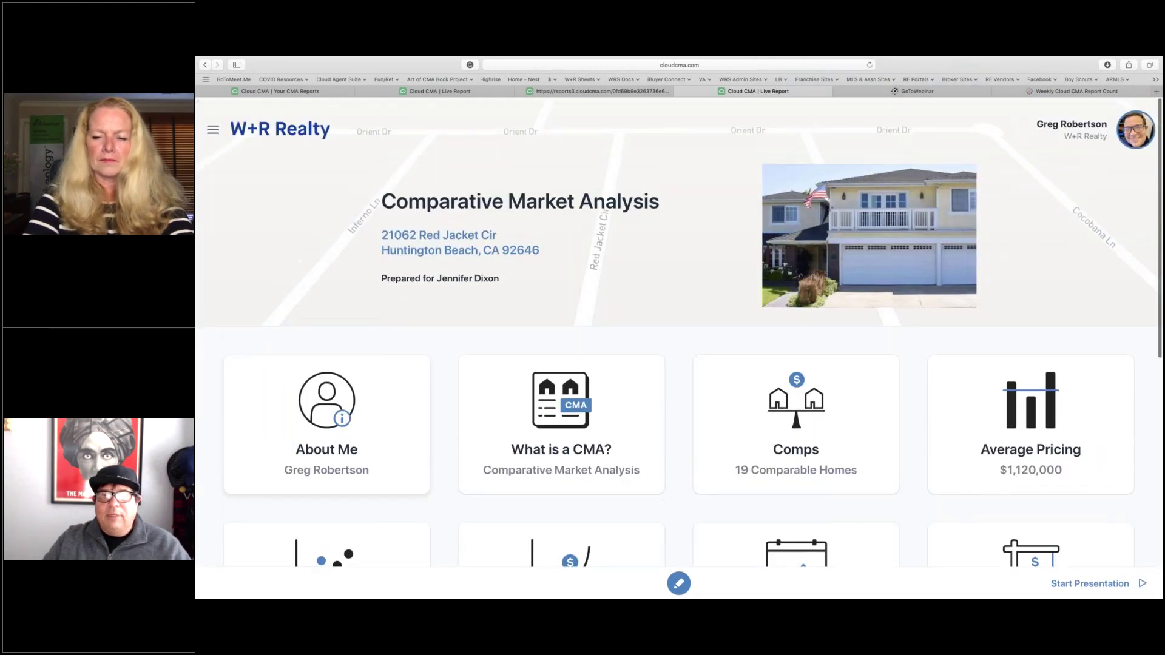
scroll(678, 339, "down", 2)
scroll(678, 340, "up", 2)
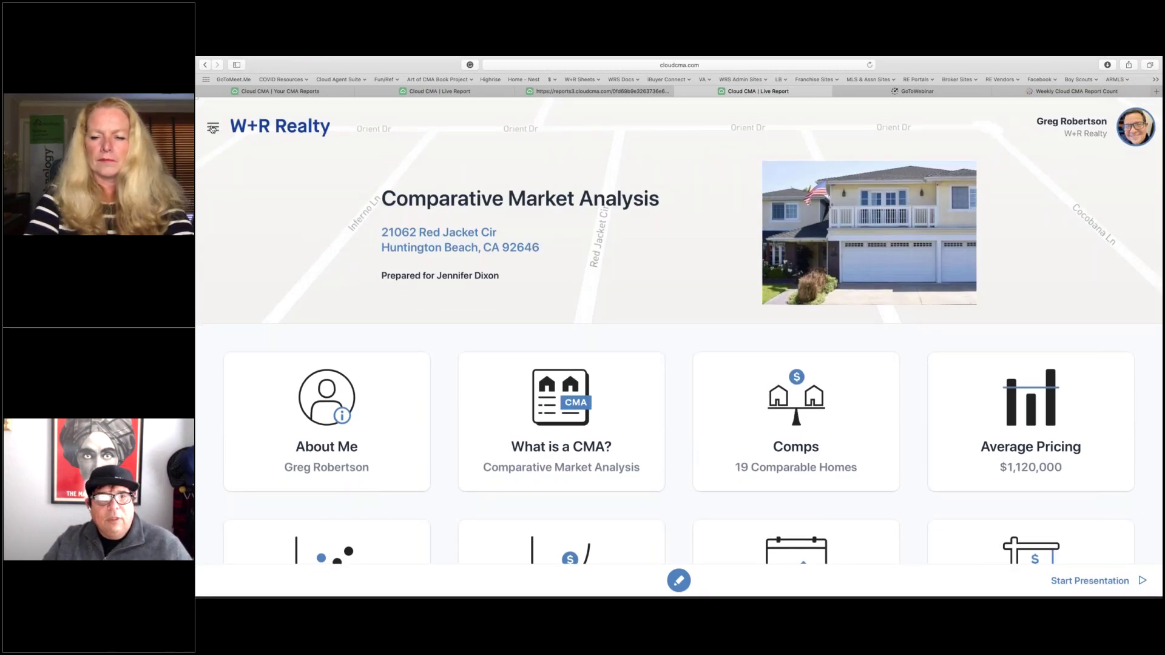
left_click(212, 128)
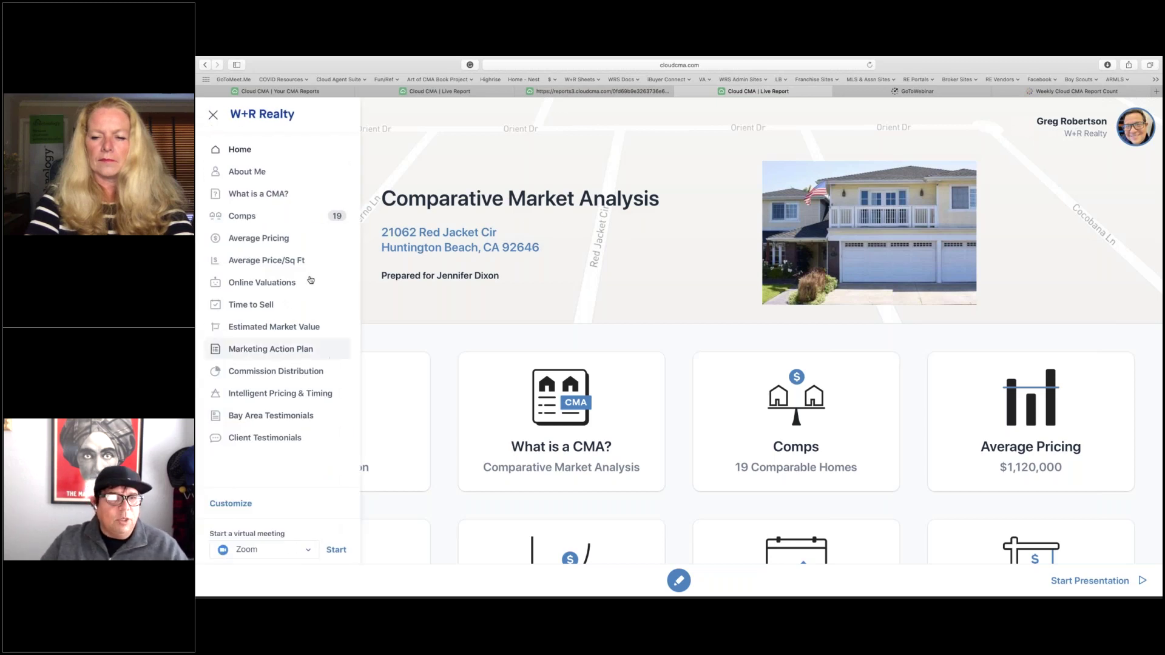
left_click(213, 115)
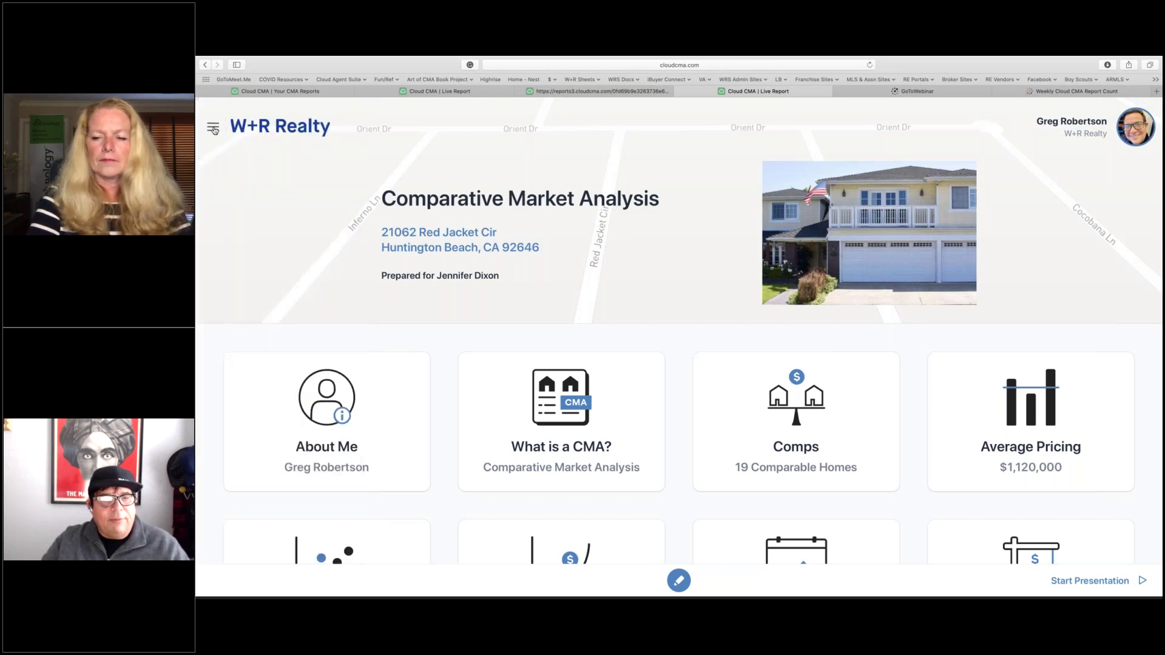
Start customizing the report's section list and hide the About Me section.
left_click(213, 129)
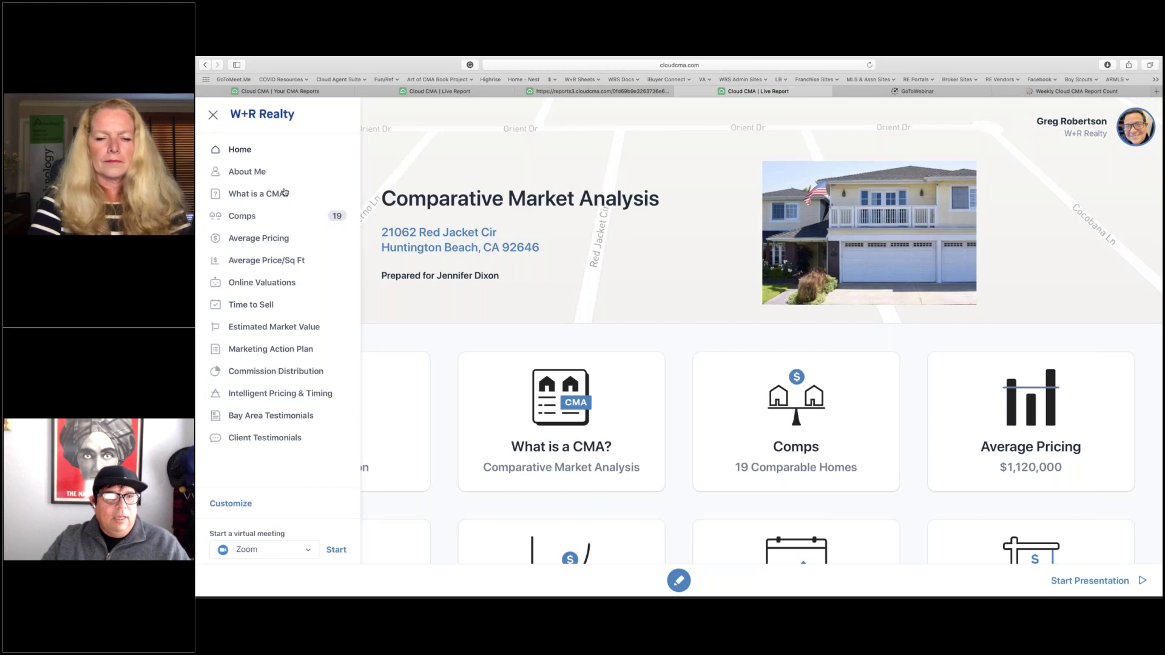
left_click(230, 505)
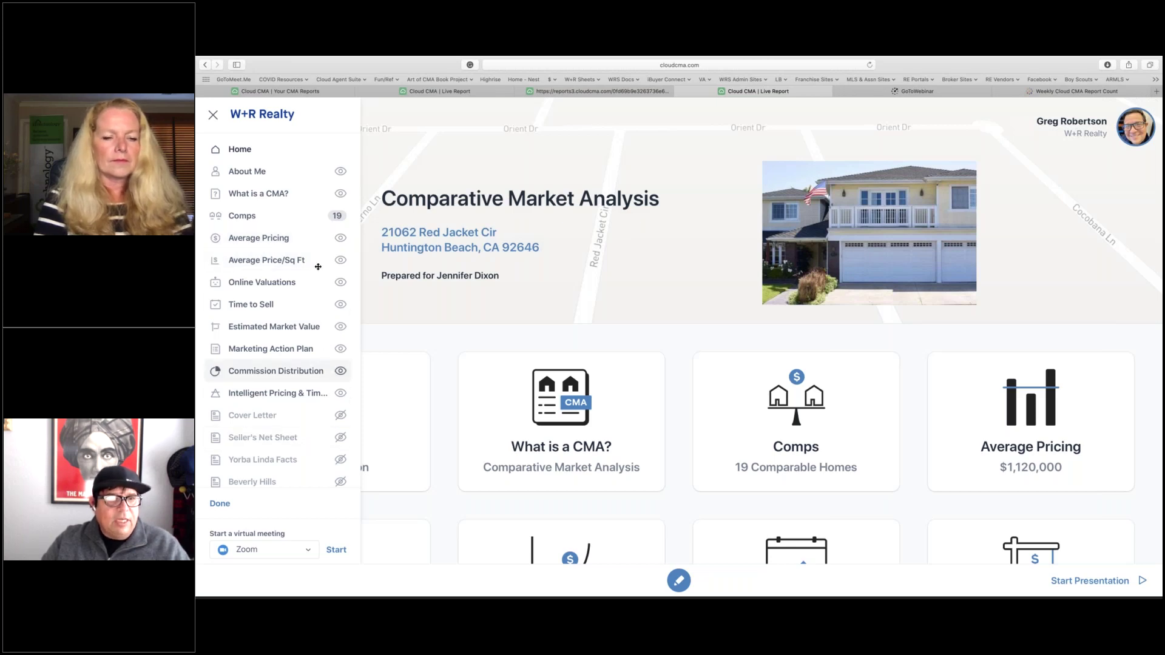
left_click(341, 174)
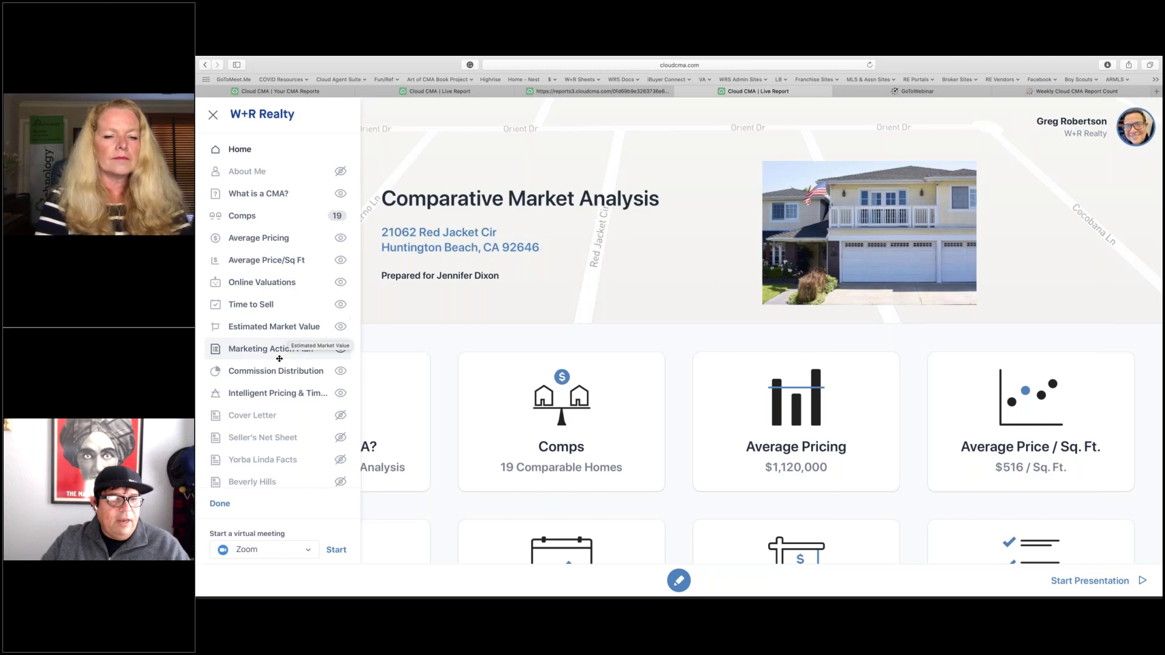
Make the Welcome Message section visible and move it up directly below Home in the section order.
scroll(279, 355, "down", 2)
scroll(280, 358, "down", 6)
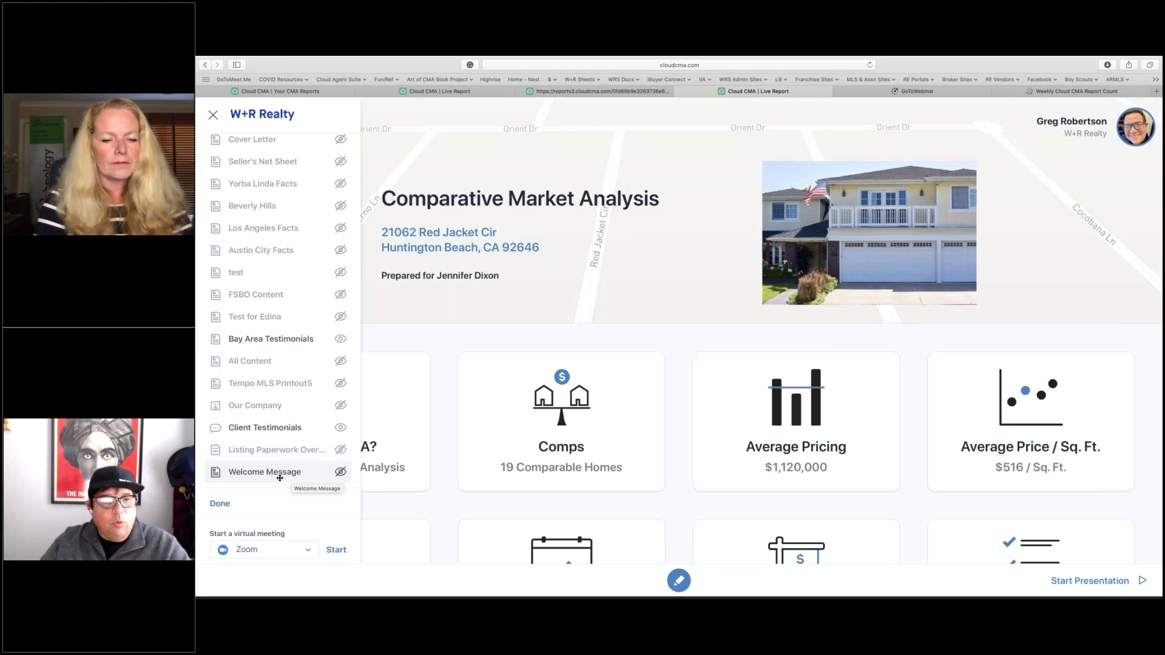
left_click(341, 472)
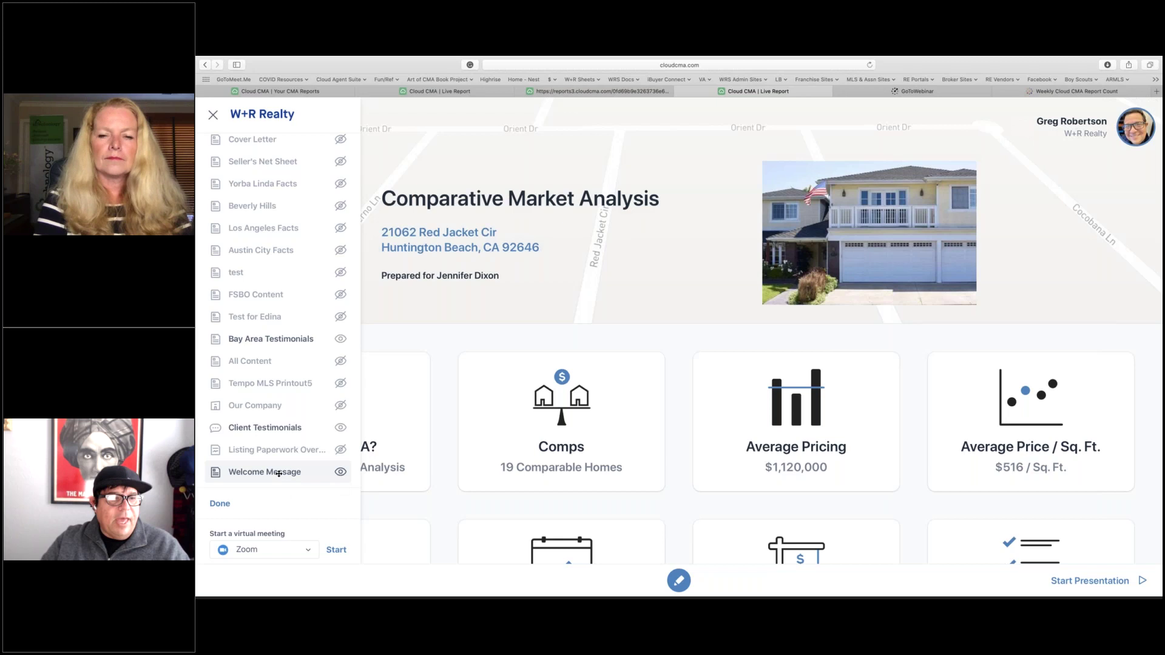
left_click_drag(279, 473, 275, 172)
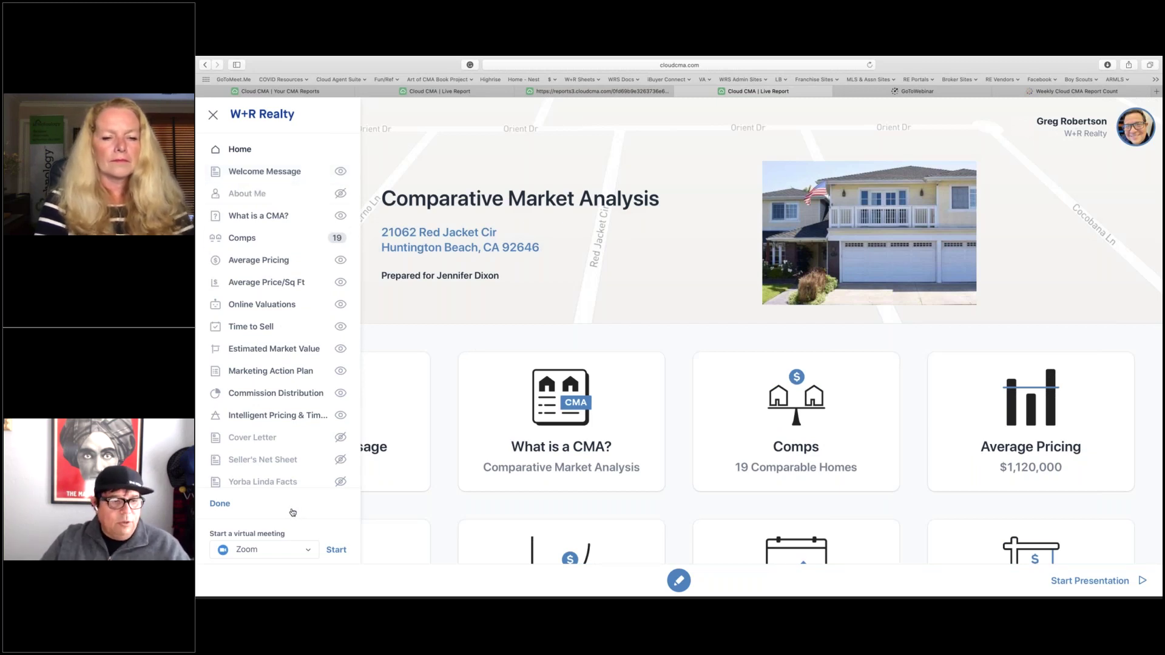
scroll(292, 513, "down", 1)
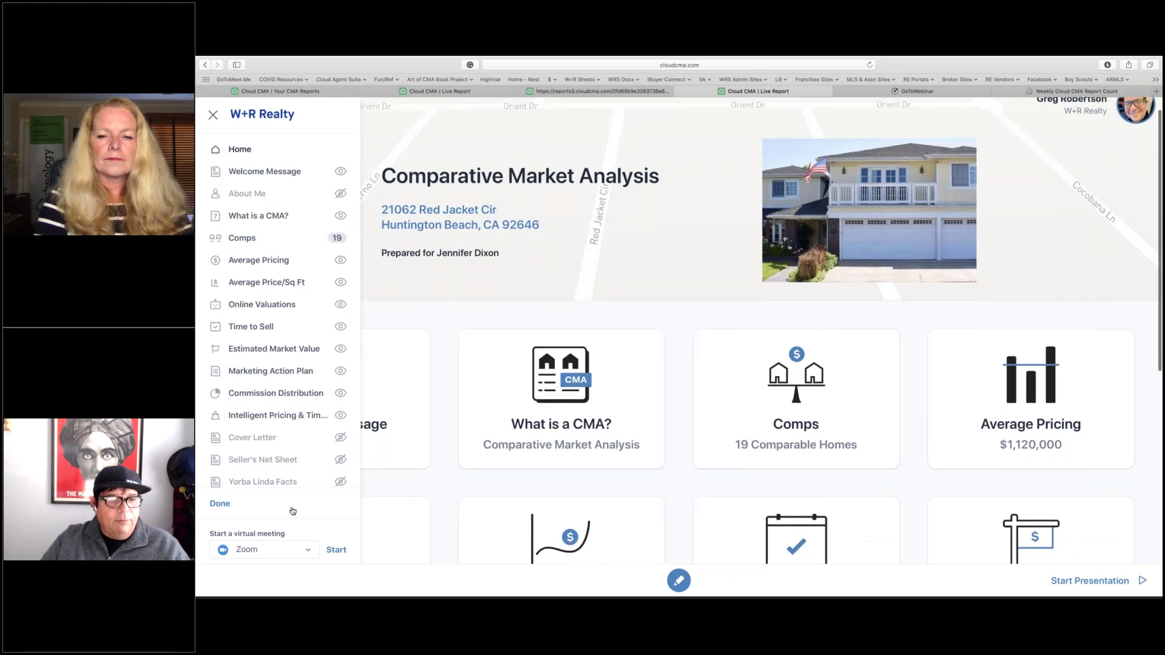
View the available virtual meeting services, close the section list, and look at the agent's contact card with its email report option.
left_click(308, 551)
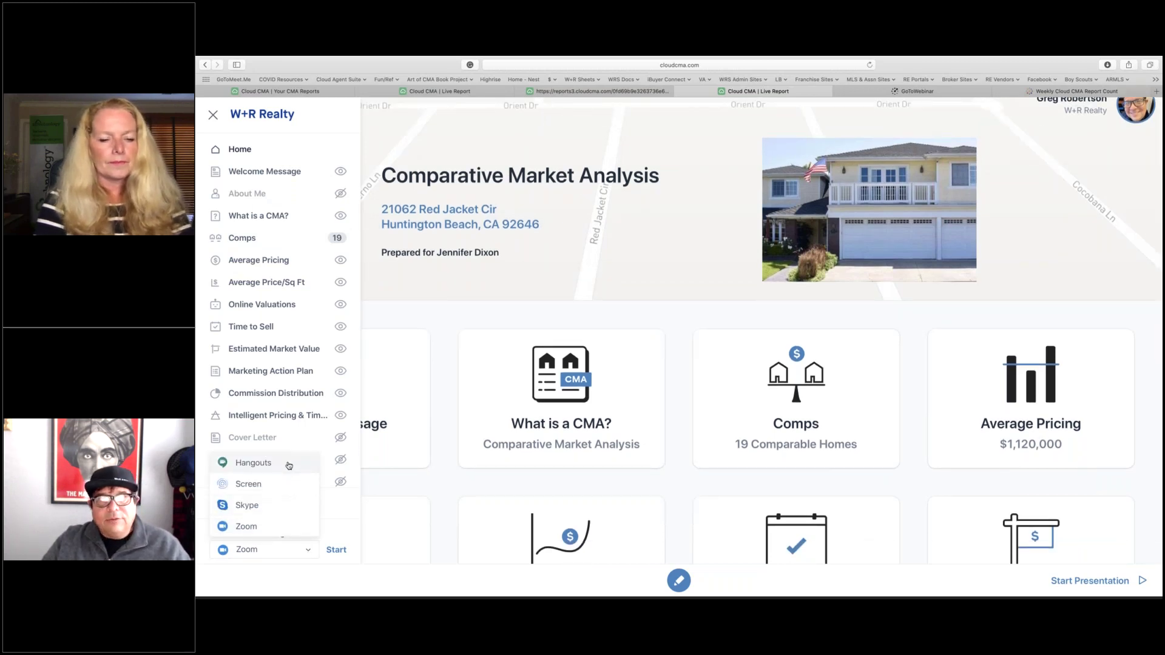
left_click(340, 528)
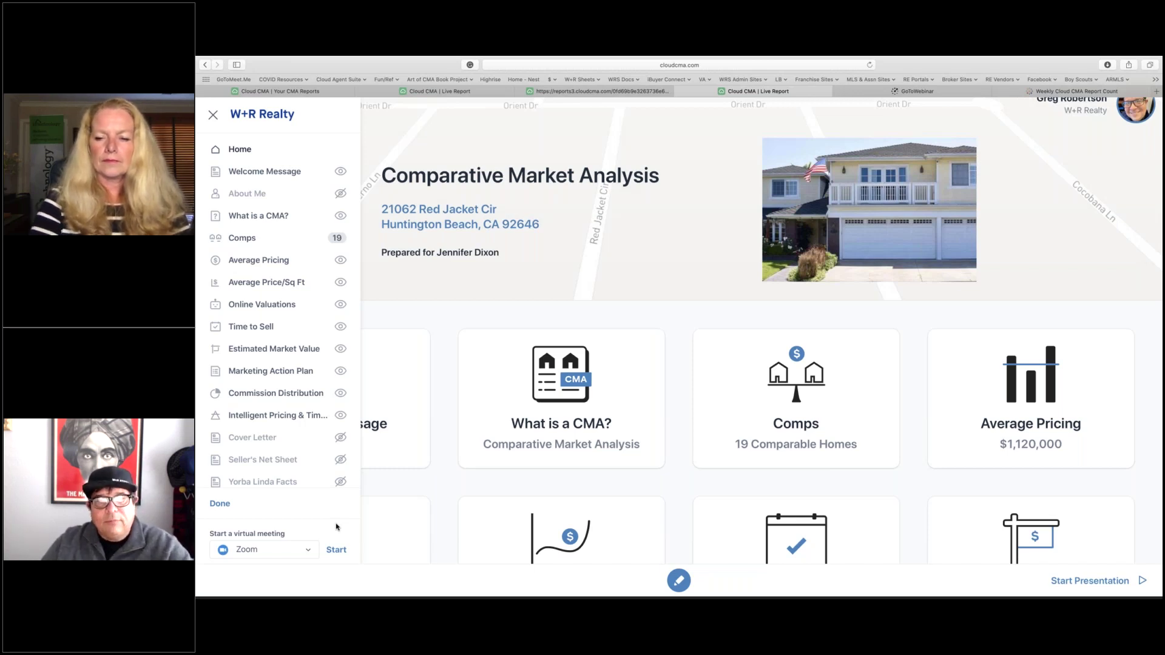
left_click(212, 115)
scroll(403, 332, "up", 1)
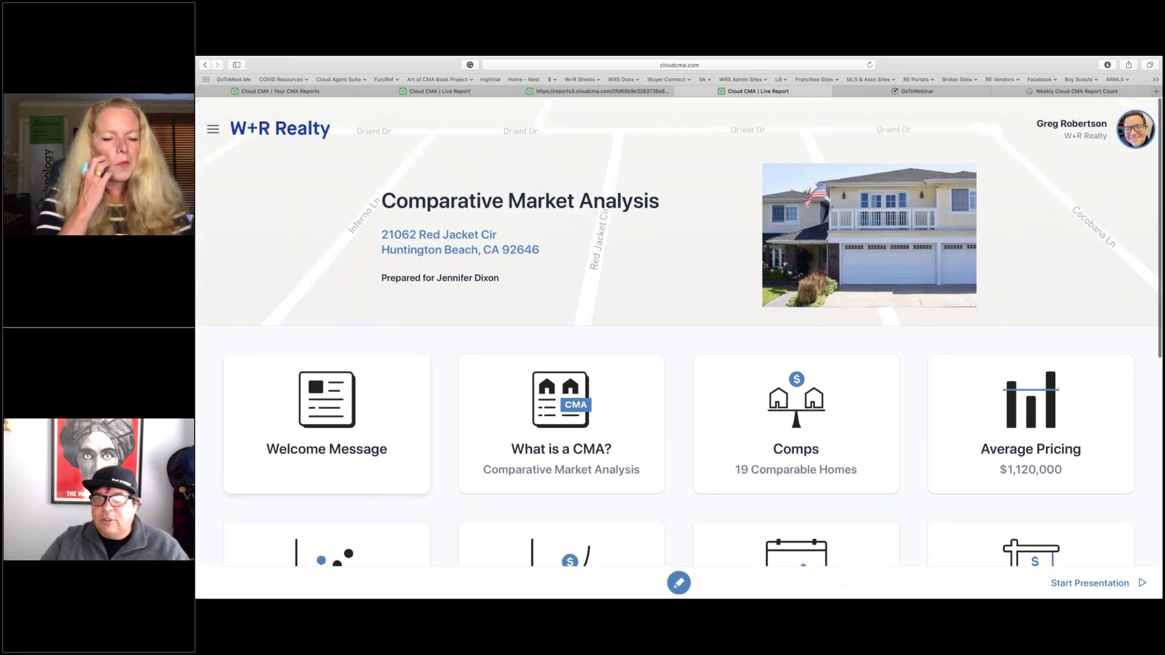
left_click(1134, 133)
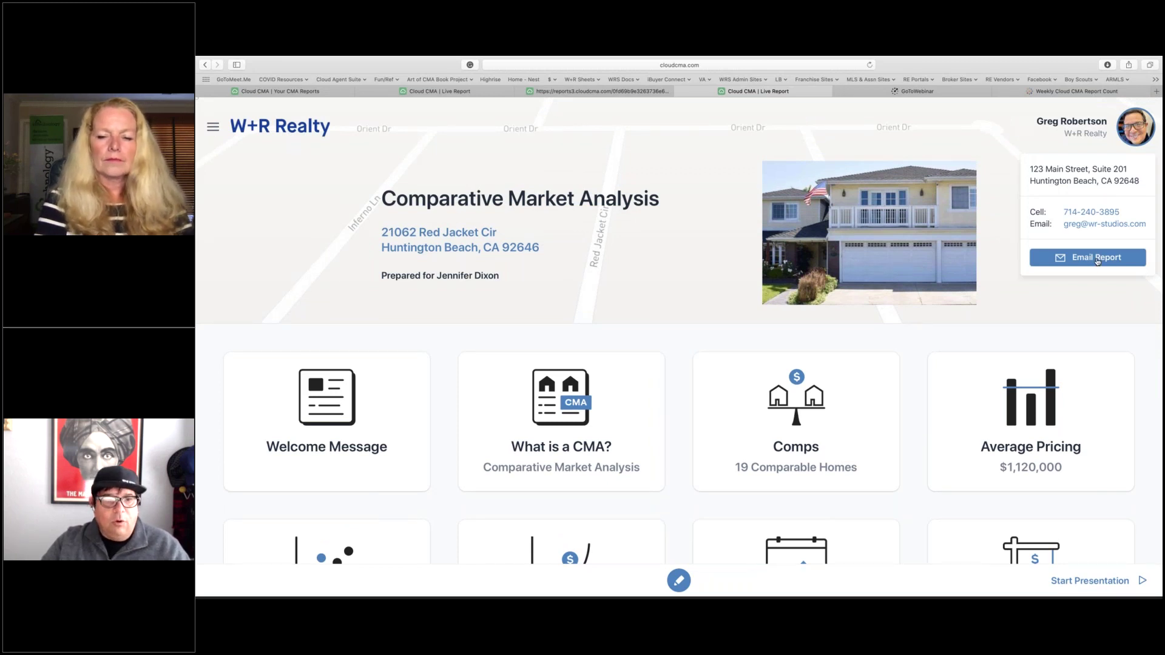
left_click(991, 335)
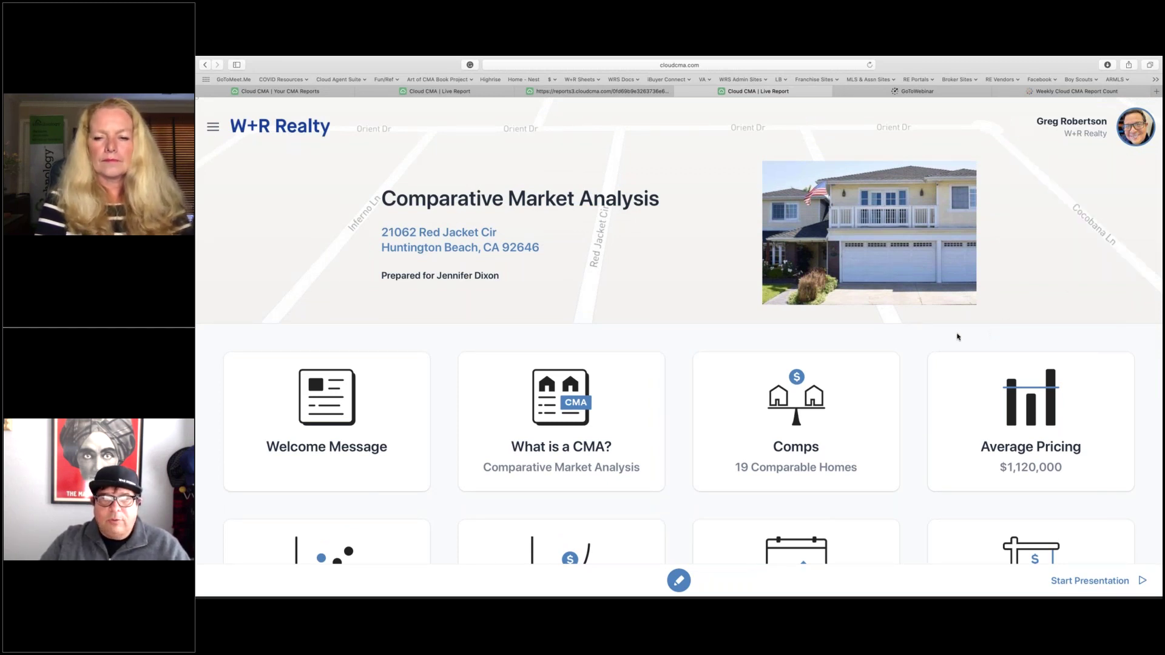
Open the Welcome Message section, play its intro video, and go back to the report home to look over the section cards.
left_click(326, 427)
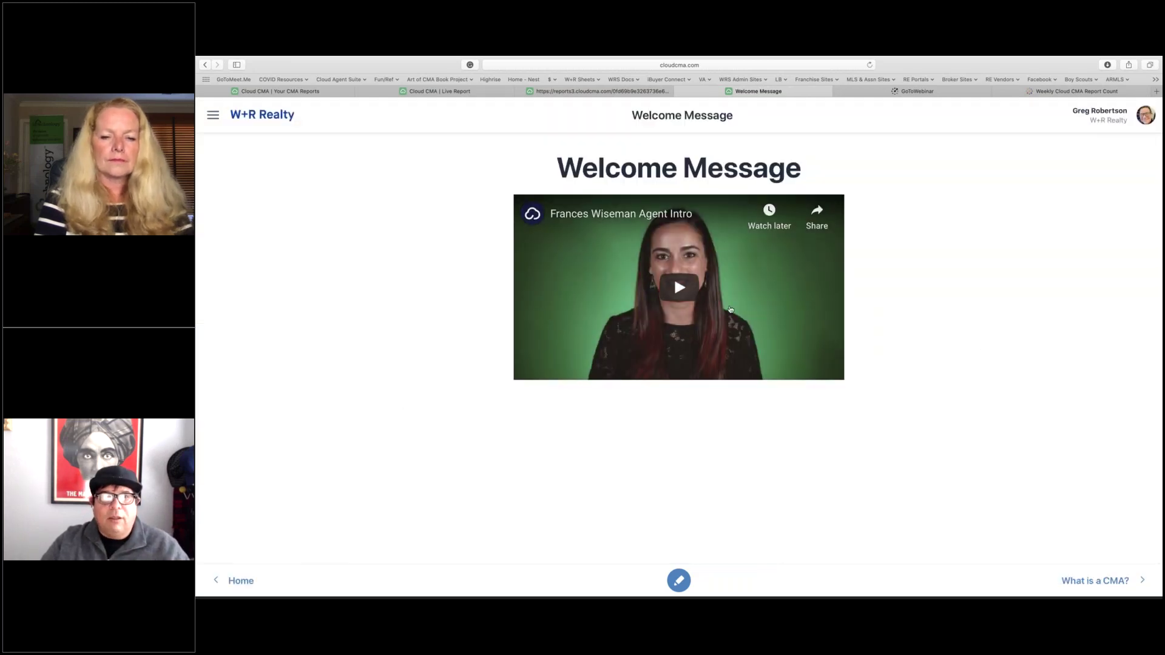
left_click(693, 290)
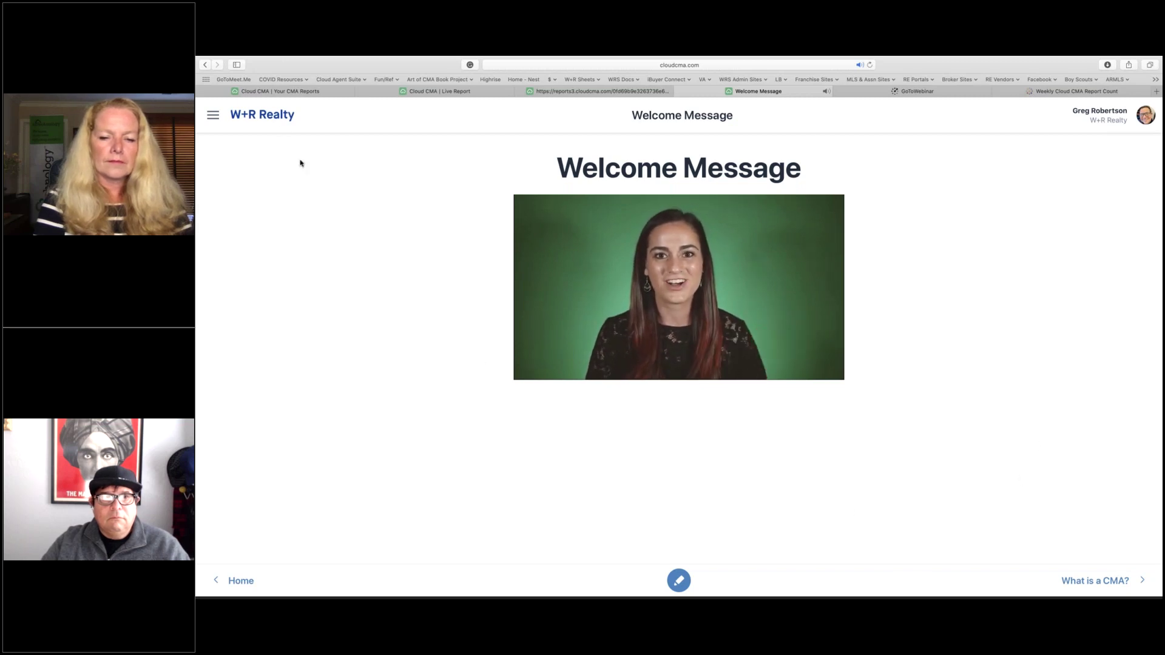
left_click(270, 120)
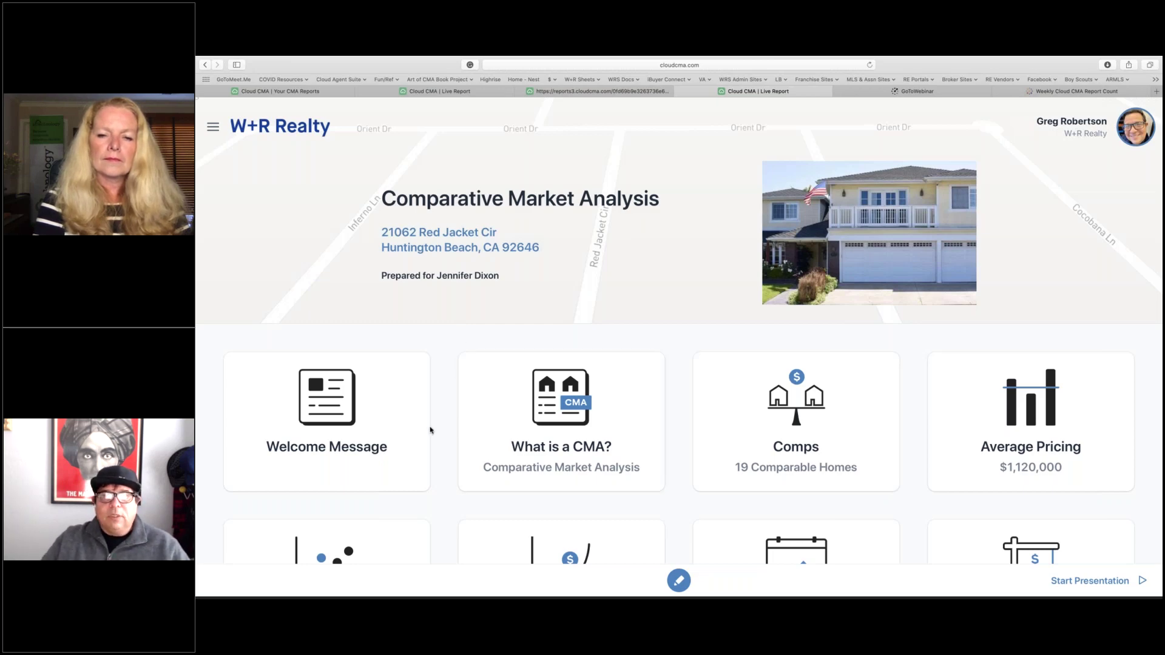
scroll(431, 429, "down", 8)
scroll(431, 429, "up", 5)
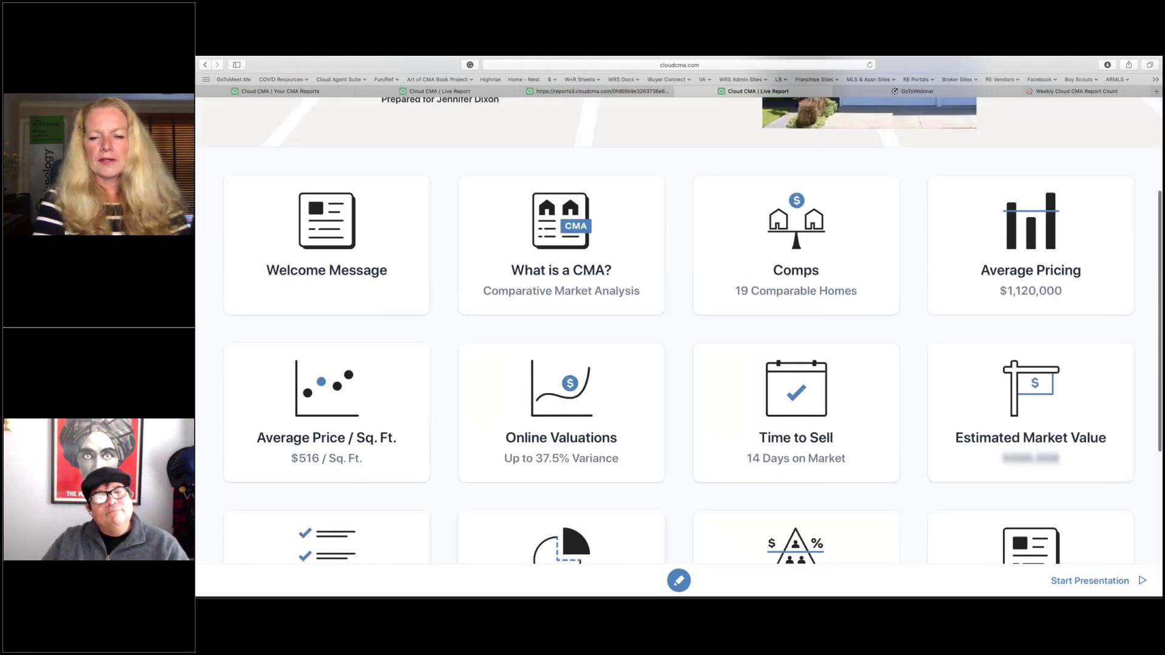
scroll(679, 330, "up", 3)
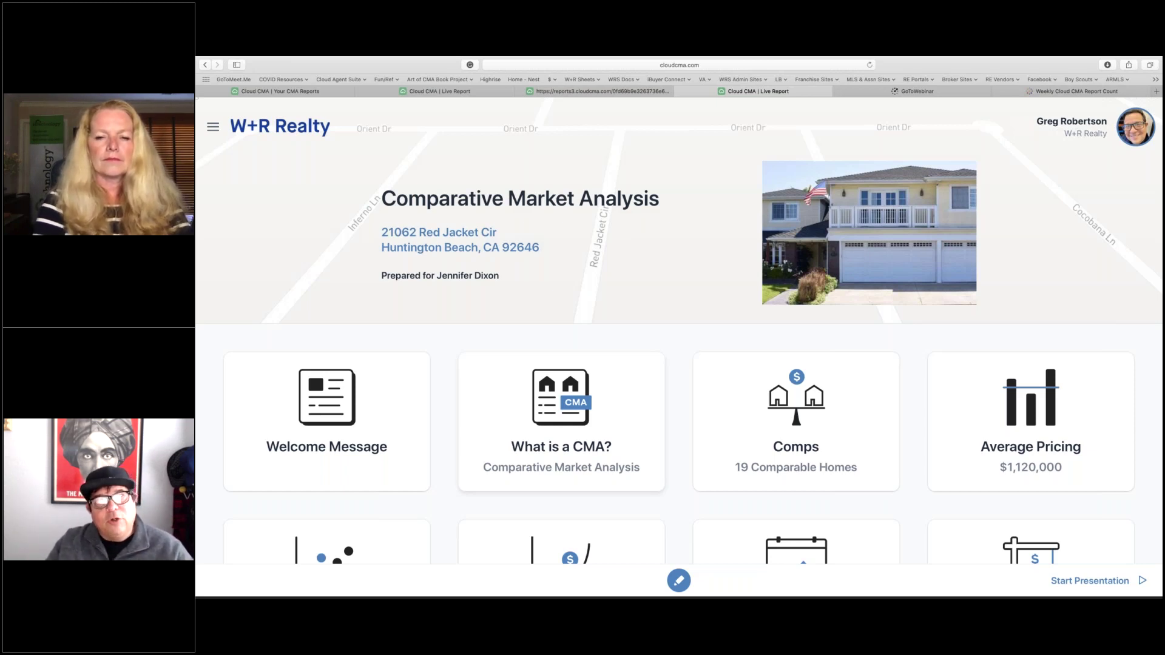
Open the map of comparable homes, zoom in around the subject property, draw short pen marks on the map, and return to the report home.
left_click(775, 408)
left_click(1061, 117)
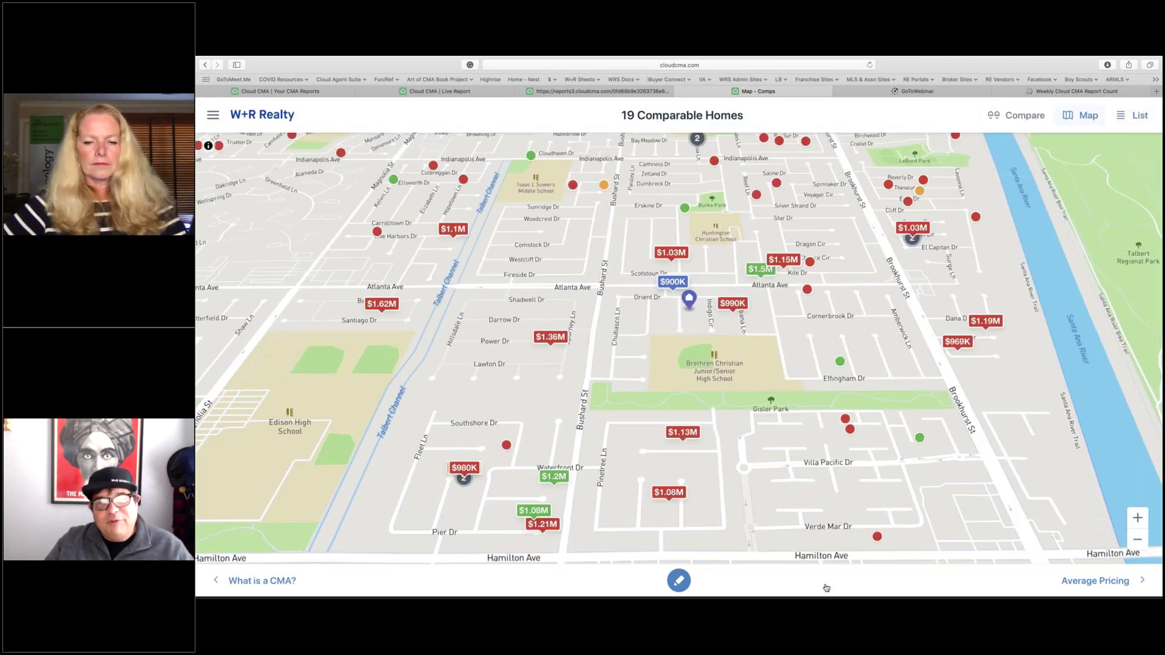
left_click(1131, 520)
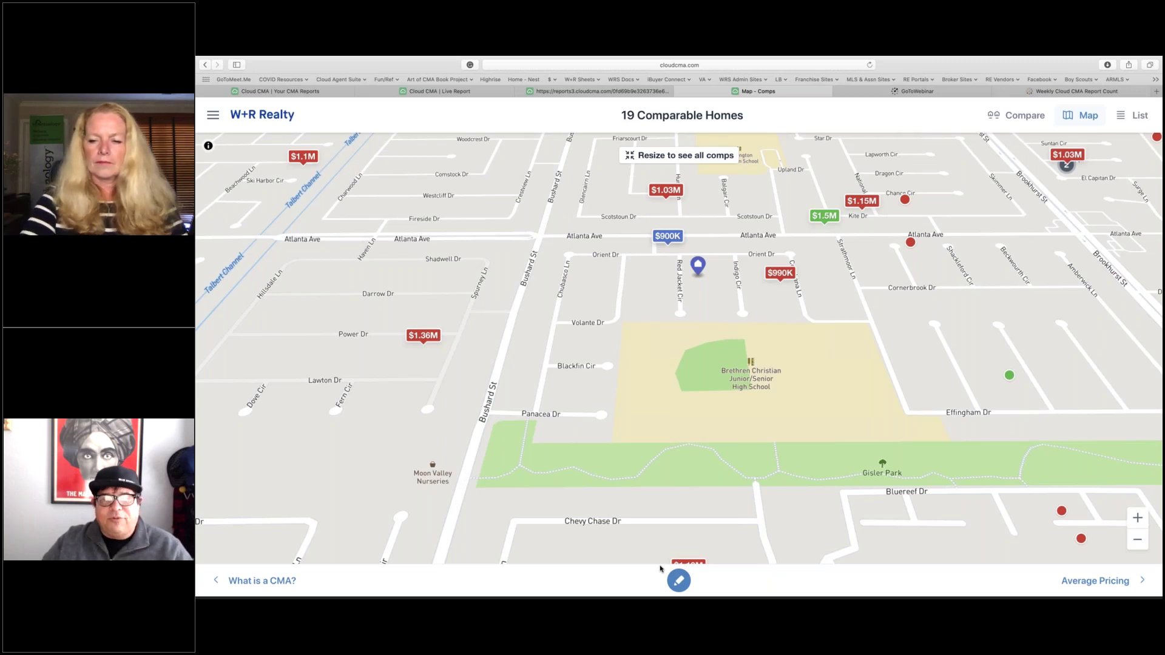
left_click(678, 580)
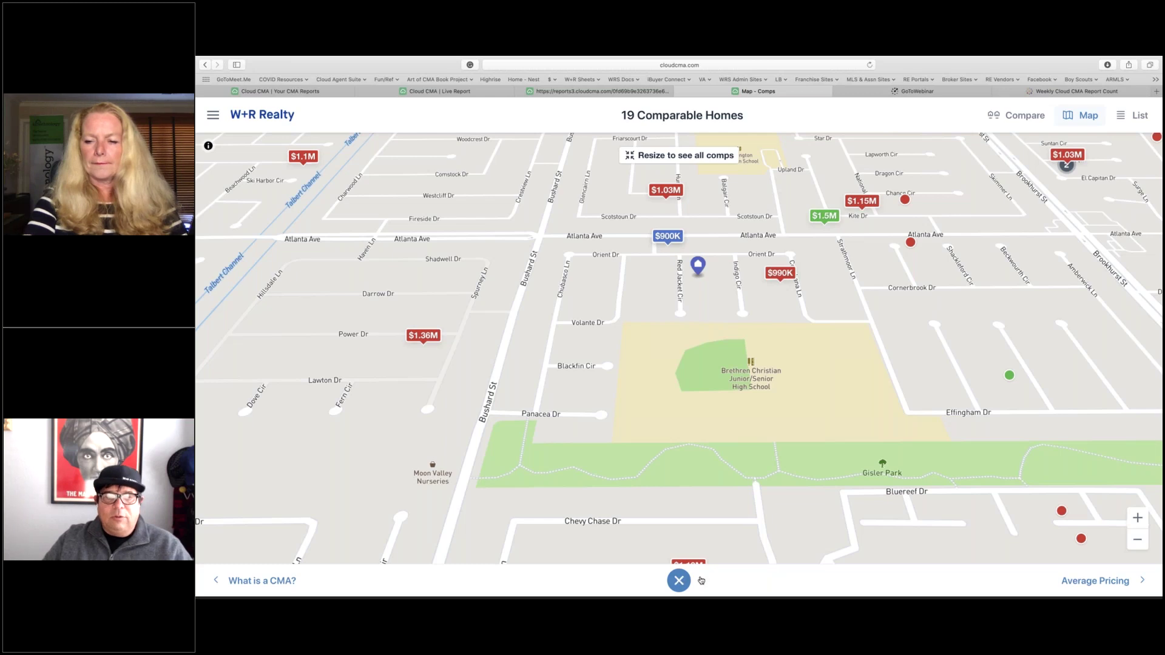
mouse_move(729, 221)
left_mouse_down()
mouse_move(692, 208)
mouse_move(634, 261)
mouse_move(734, 217)
left_mouse_up()
mouse_move(292, 144)
left_mouse_down()
mouse_move(301, 185)
mouse_move(285, 145)
left_mouse_up()
left_click(253, 121)
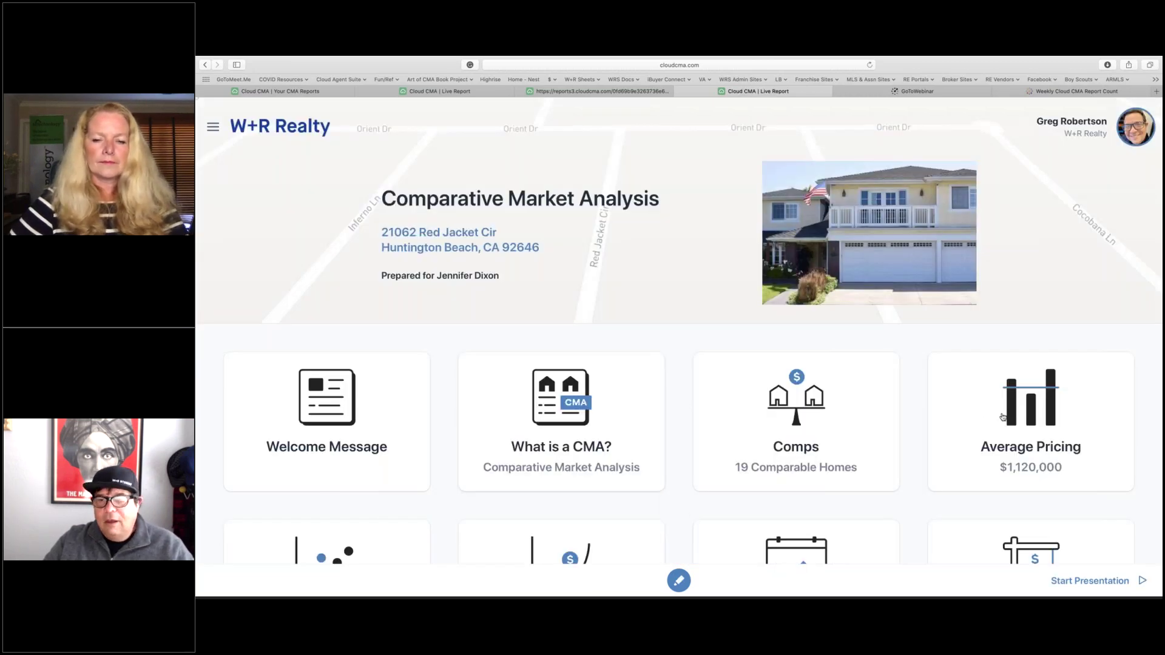
Show the comps in the side-by-side comparison, draw freehand pen marks over the homes and listing details, and return to the report home.
left_click(804, 425)
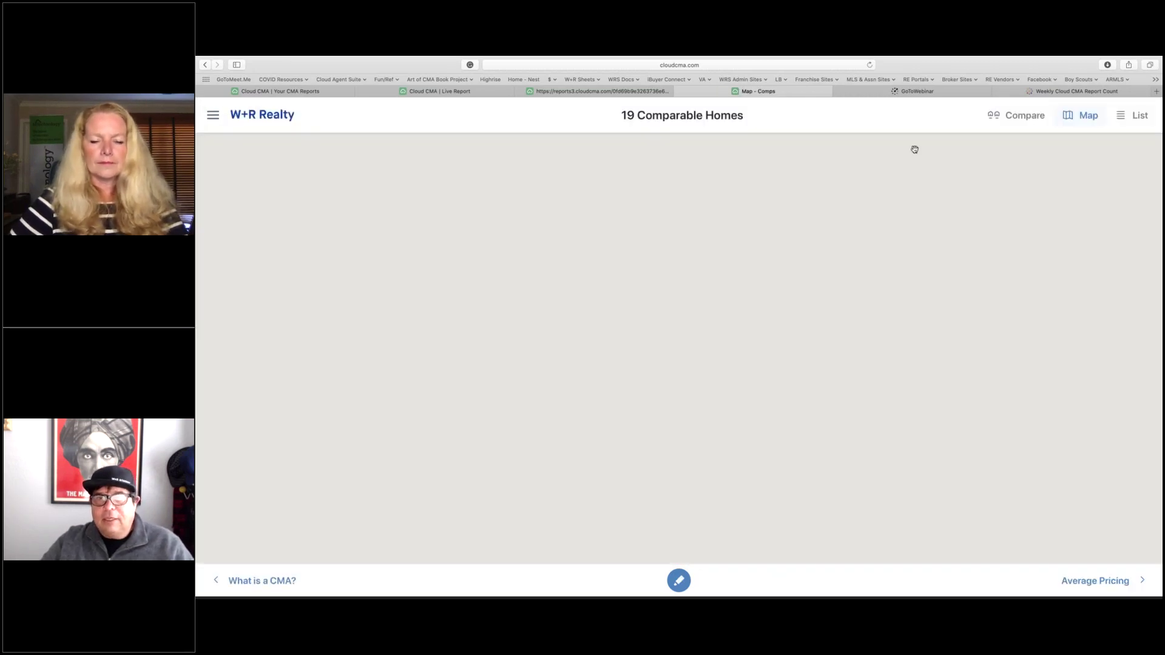
left_click(1014, 115)
left_click(679, 580)
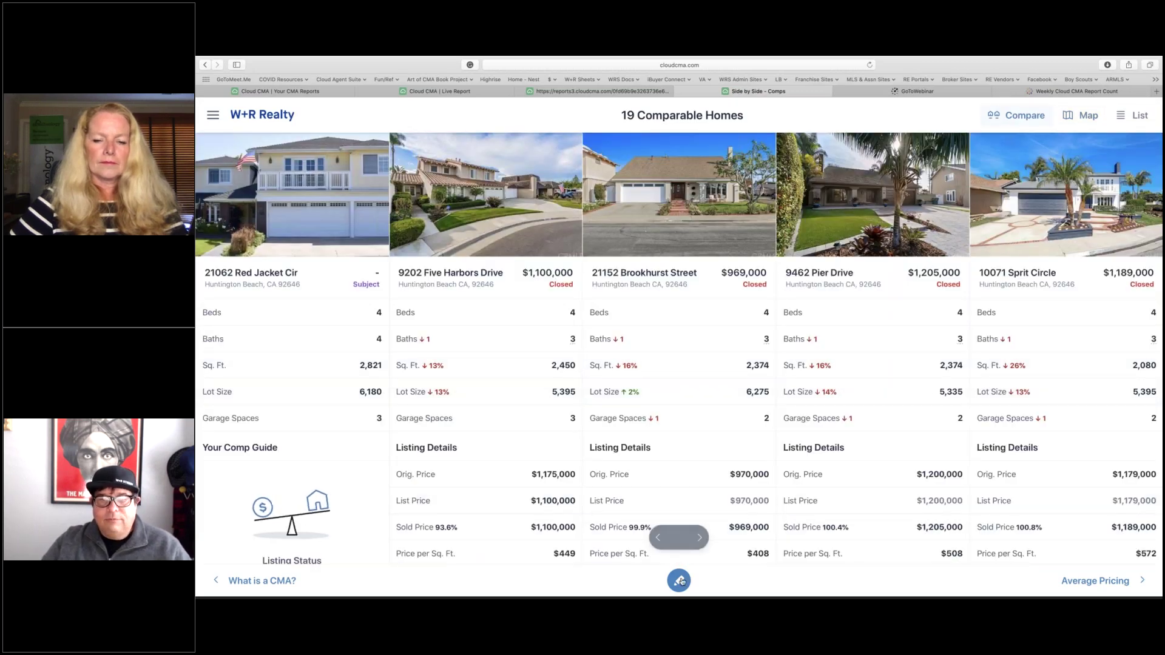
mouse_move(834, 358)
left_mouse_down()
mouse_move(790, 353)
mouse_move(847, 372)
mouse_move(828, 347)
left_mouse_up()
left_click_drag(553, 203, 522, 255)
left_click_drag(436, 502, 419, 383)
left_click_drag(517, 307, 404, 504)
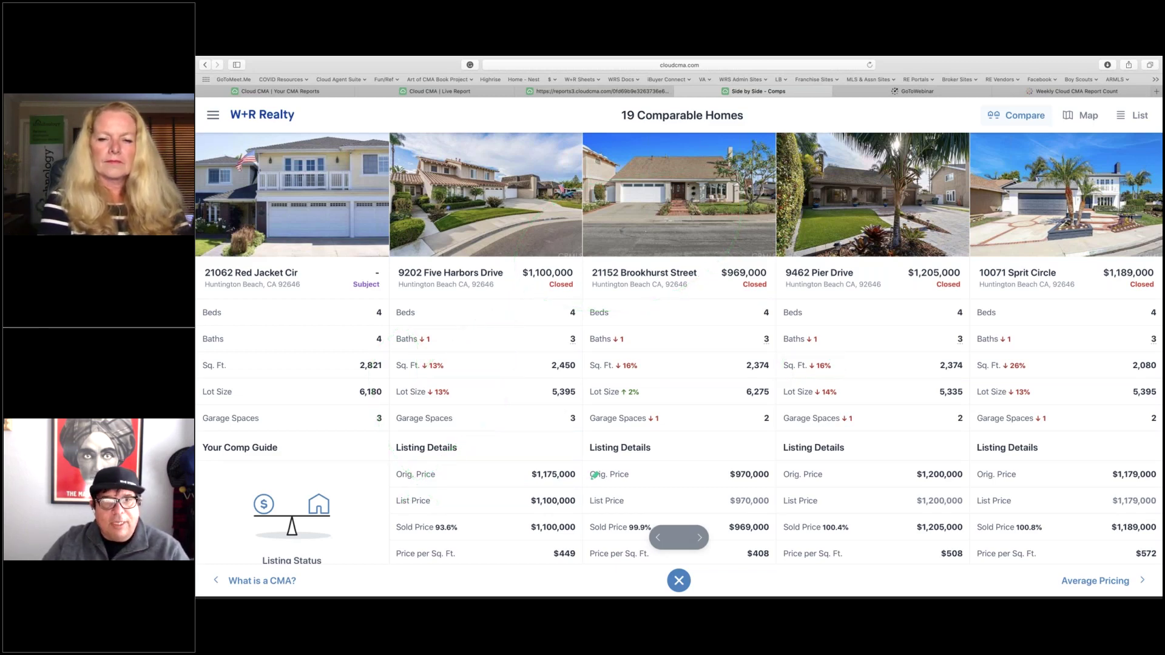
left_click(250, 118)
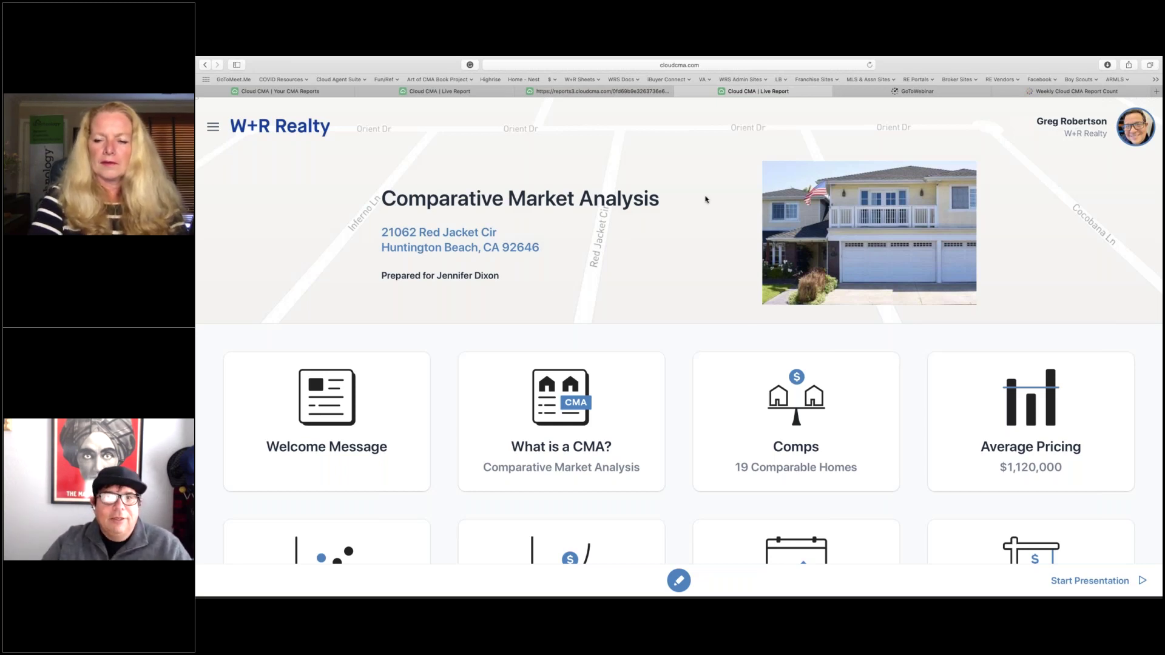
Turn on the drawing pen on the report home, make freehand strokes over the header and section cards, and turn the pen off.
left_click(679, 581)
left_click_drag(576, 235, 590, 176)
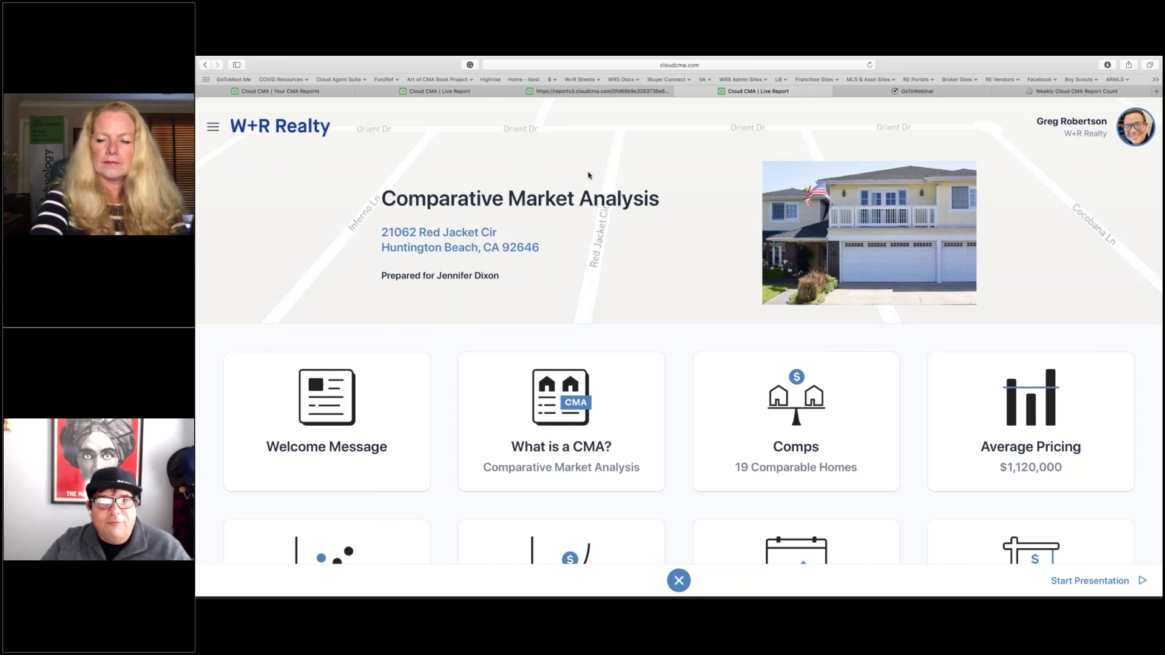
left_click_drag(711, 202, 678, 280)
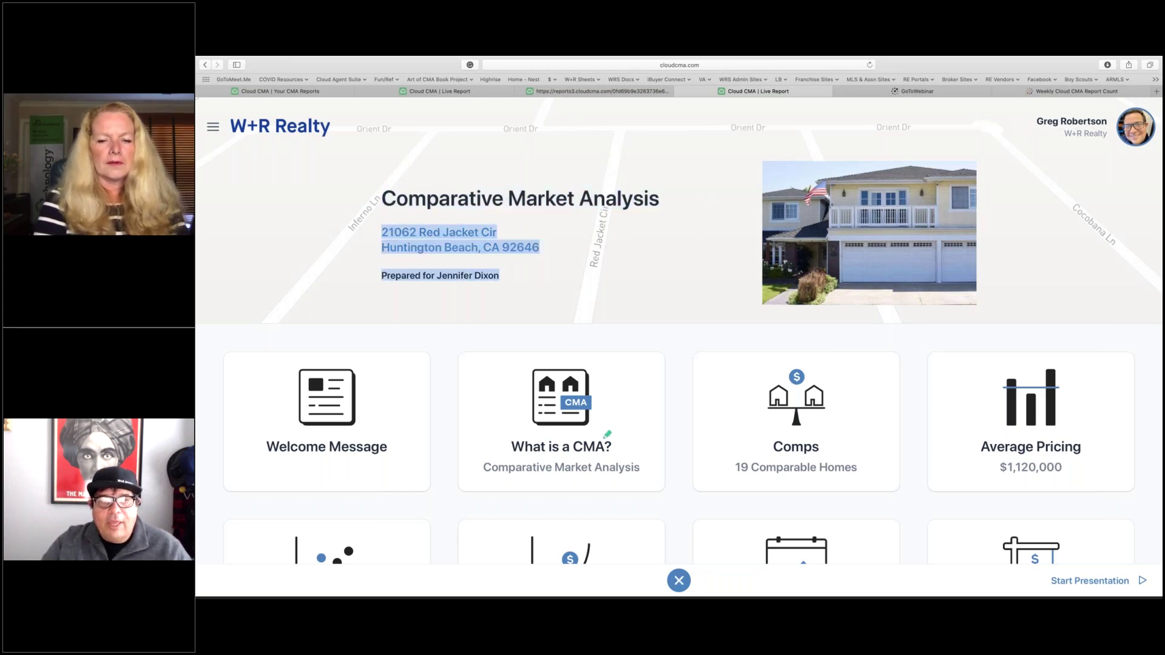
left_click_drag(631, 403, 570, 414)
left_click_drag(649, 465, 572, 414)
left_click_drag(679, 454, 717, 411)
left_click_drag(681, 407, 720, 434)
left_click_drag(888, 411, 843, 424)
left_click_drag(848, 391, 873, 445)
left_click_drag(689, 496, 654, 512)
left_click_drag(789, 486, 773, 527)
mouse_move(840, 498)
left_mouse_down()
mouse_move(876, 539)
mouse_move(882, 490)
left_mouse_up()
mouse_move(648, 535)
left_mouse_down()
mouse_move(386, 332)
mouse_move(367, 353)
left_mouse_up()
left_click_drag(391, 328, 415, 376)
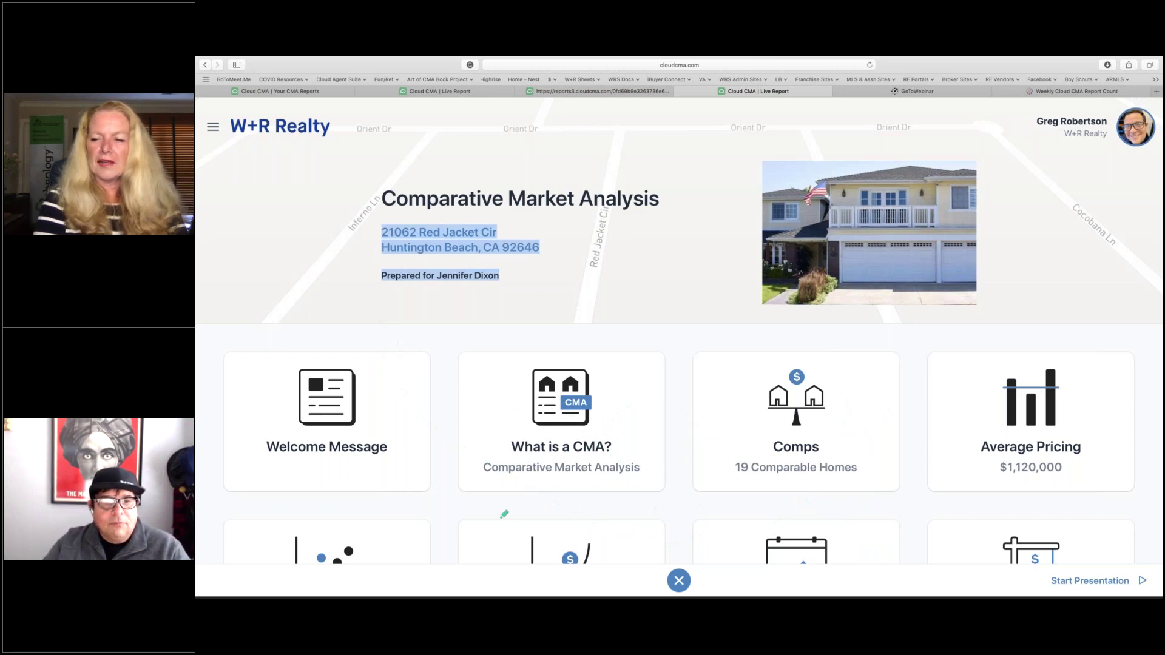
left_click(678, 580)
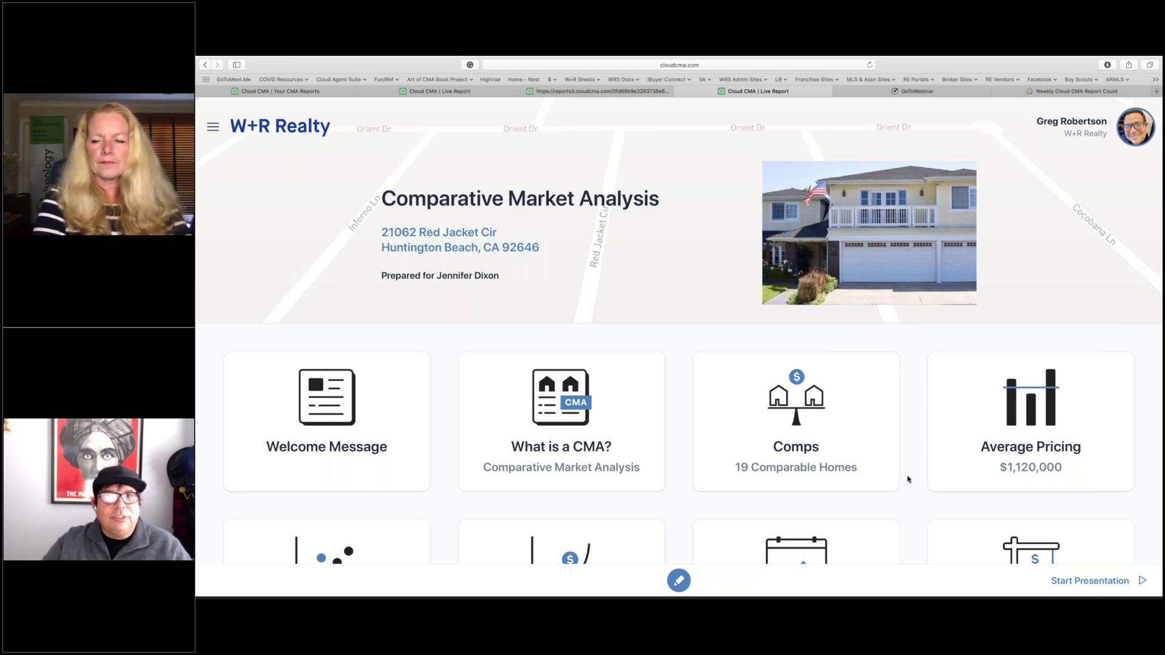
View the CMA Reports list and switch to the other open live report, prepared for a different client.
left_click(267, 92)
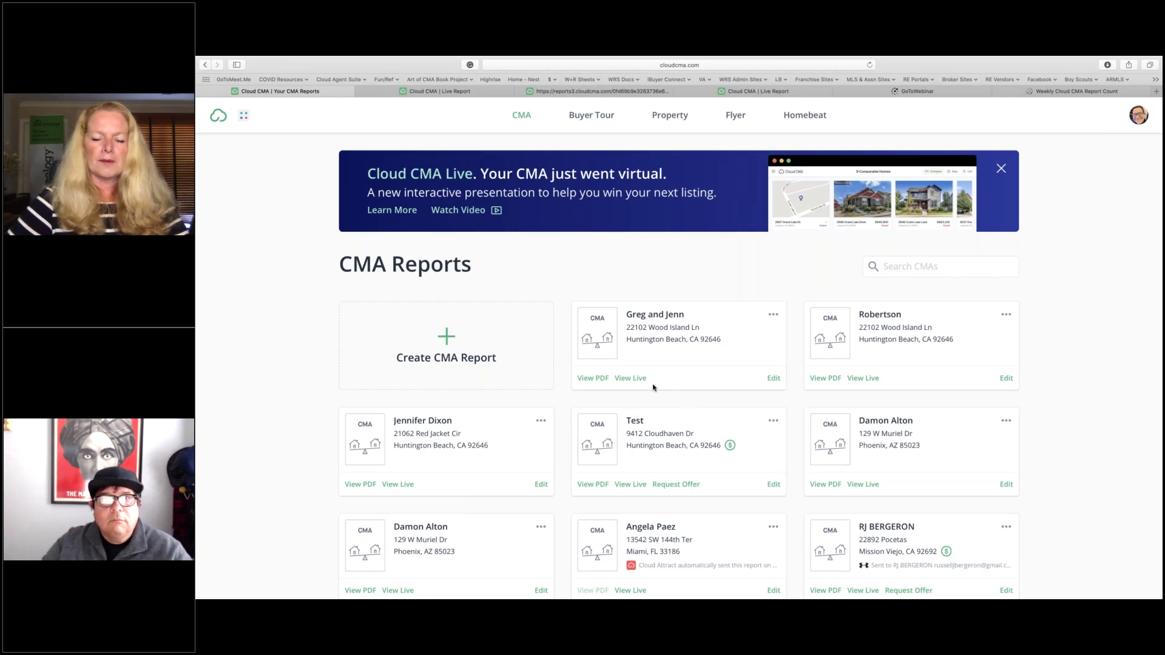
left_click(475, 90)
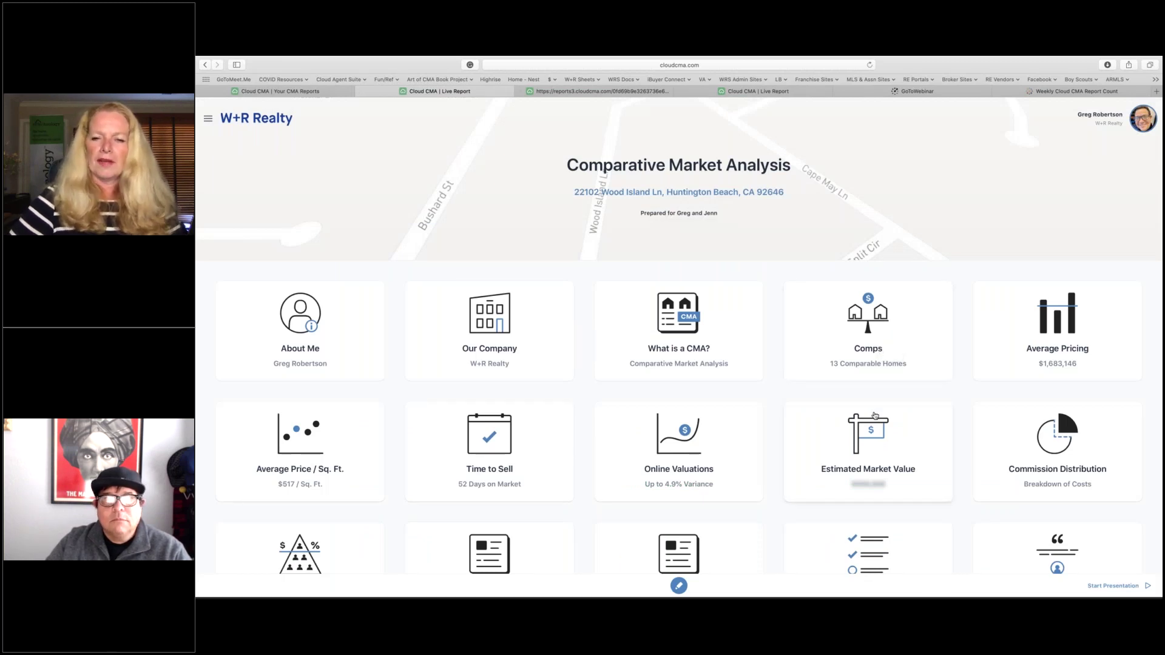
mouse_move(280, 61)
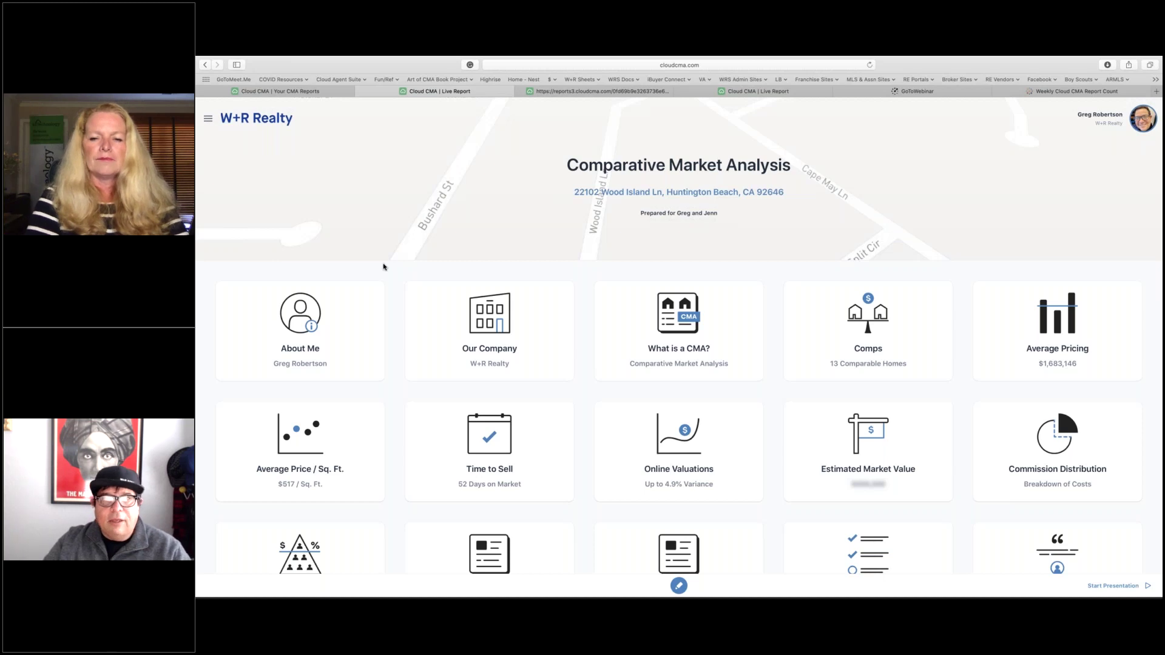
Review this report's virtual meeting services and its customizable section list, and close the list.
left_click(207, 118)
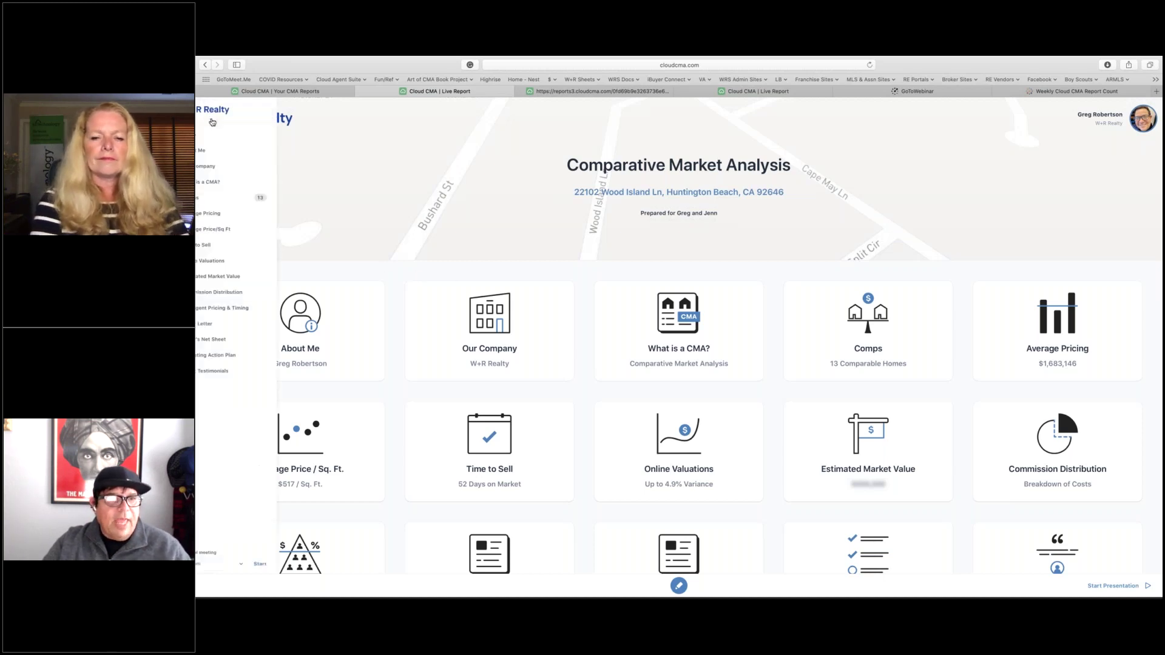
left_click(236, 565)
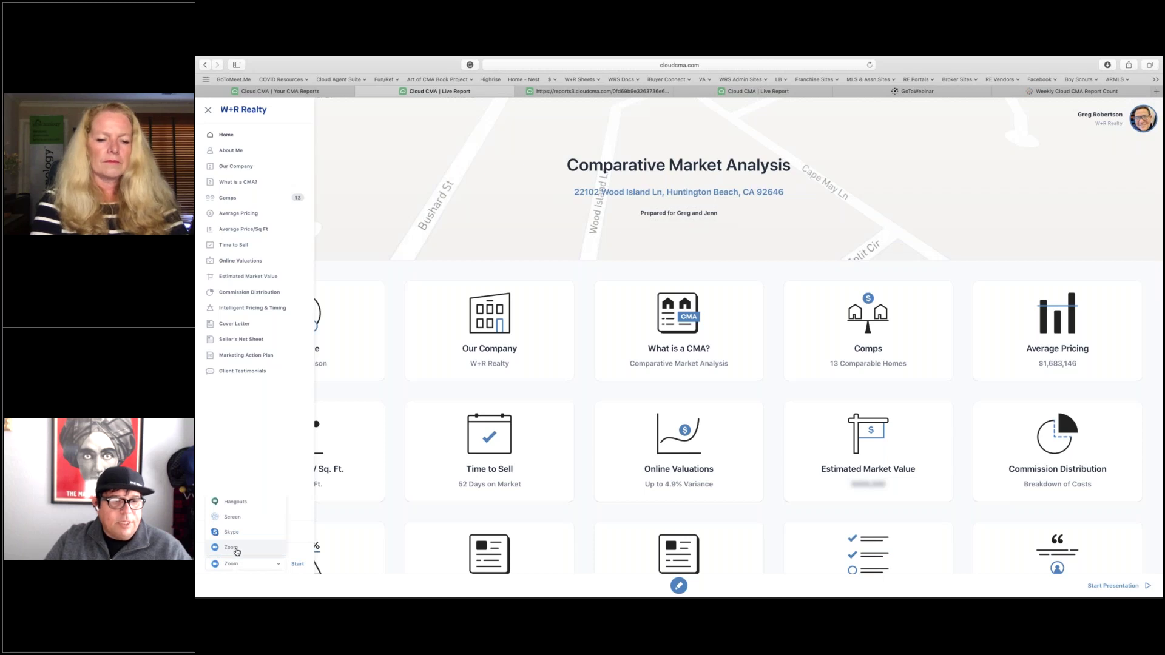
left_click(303, 538)
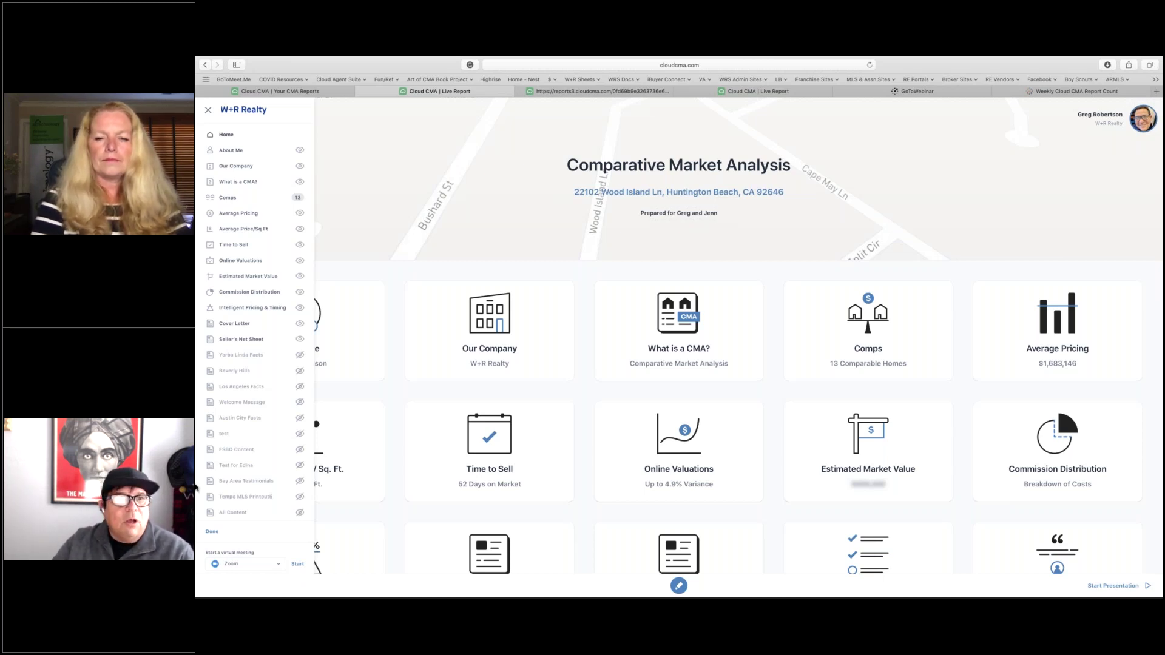
left_click(207, 112)
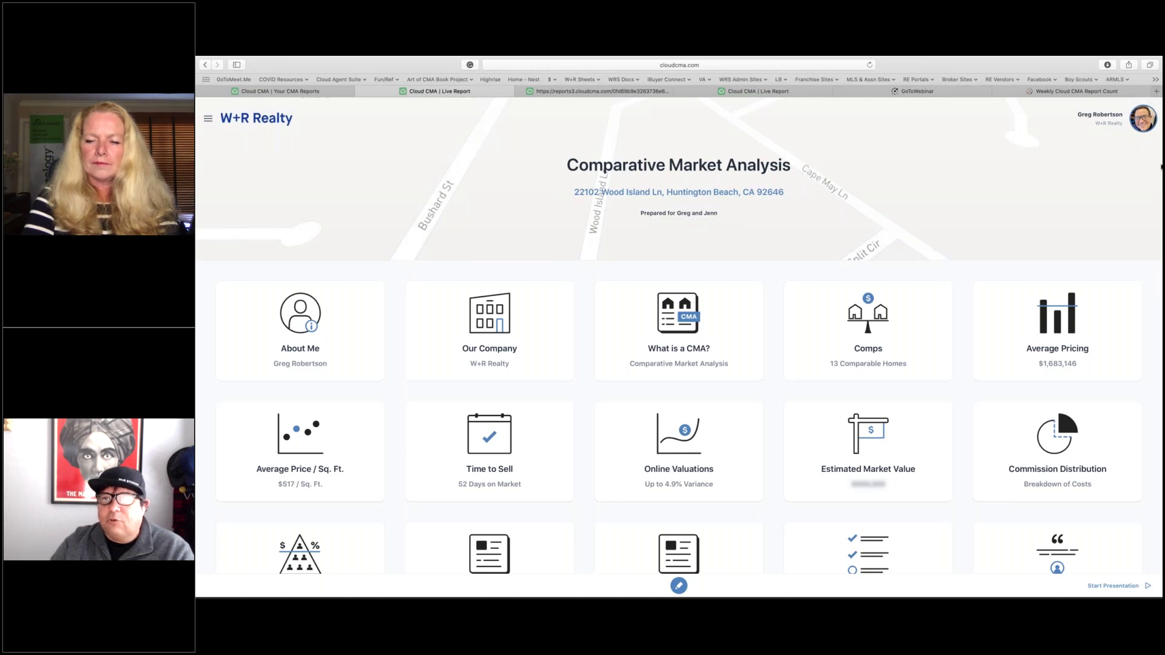
View the agent's contact card on this report and close it.
left_click(1144, 125)
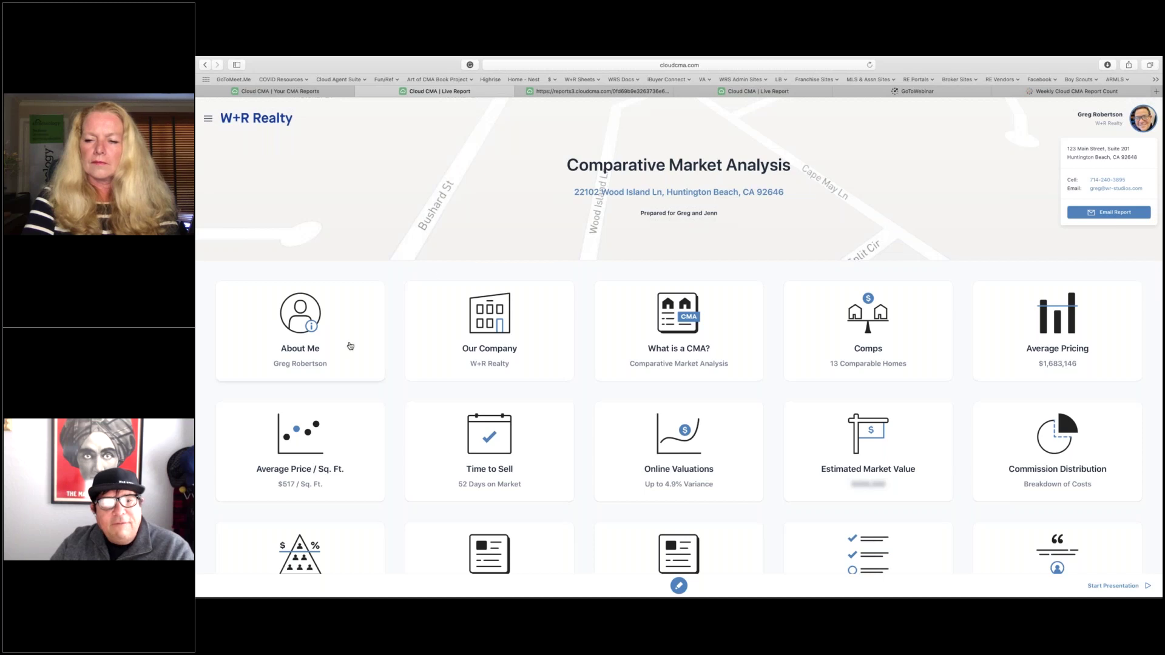
left_click(1010, 271)
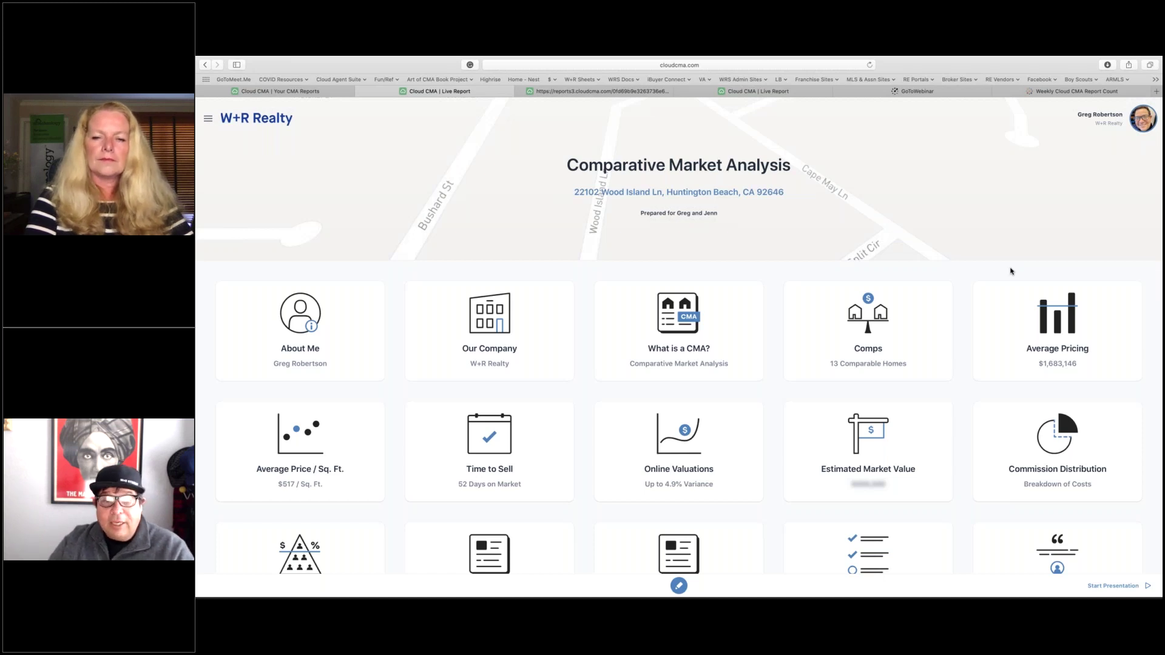
Open the Client Testimonials section to read it, and switch back to the first live report with the Welcome Message section.
scroll(769, 366, "down", 2)
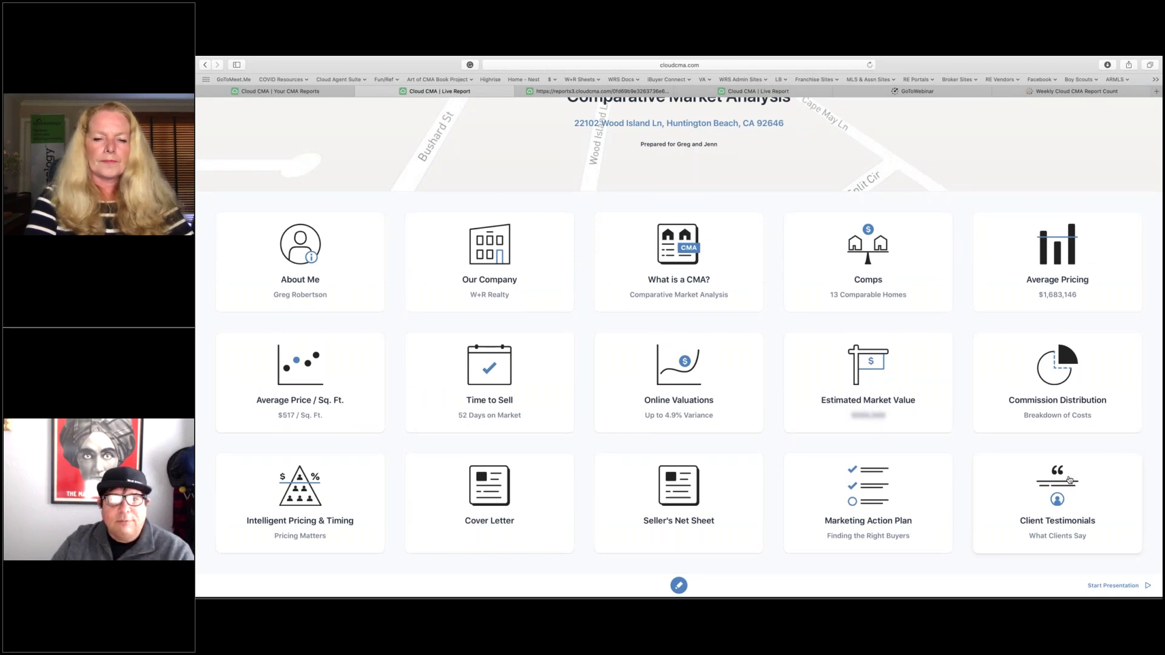
left_click(1069, 480)
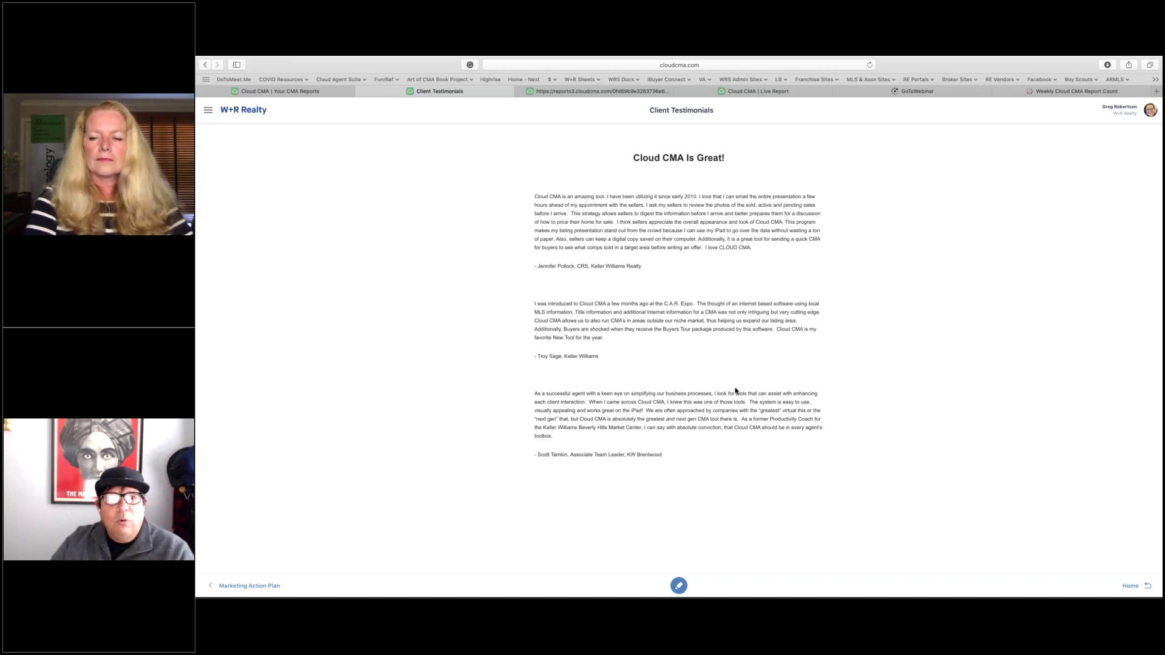
left_click(271, 93)
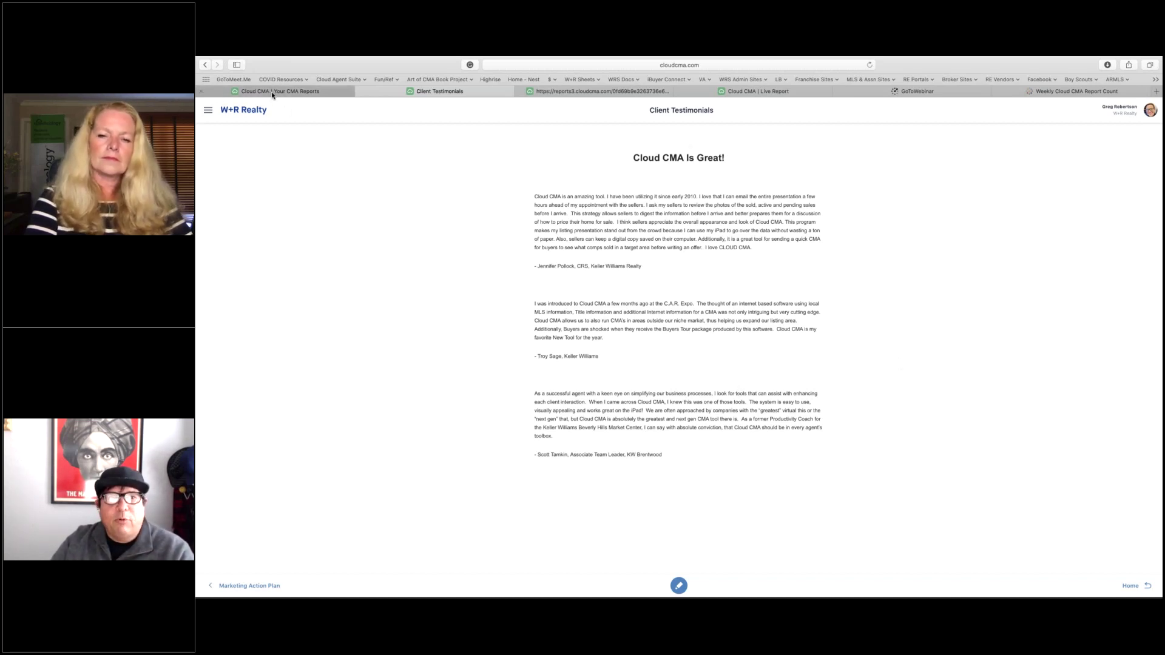
left_click(741, 92)
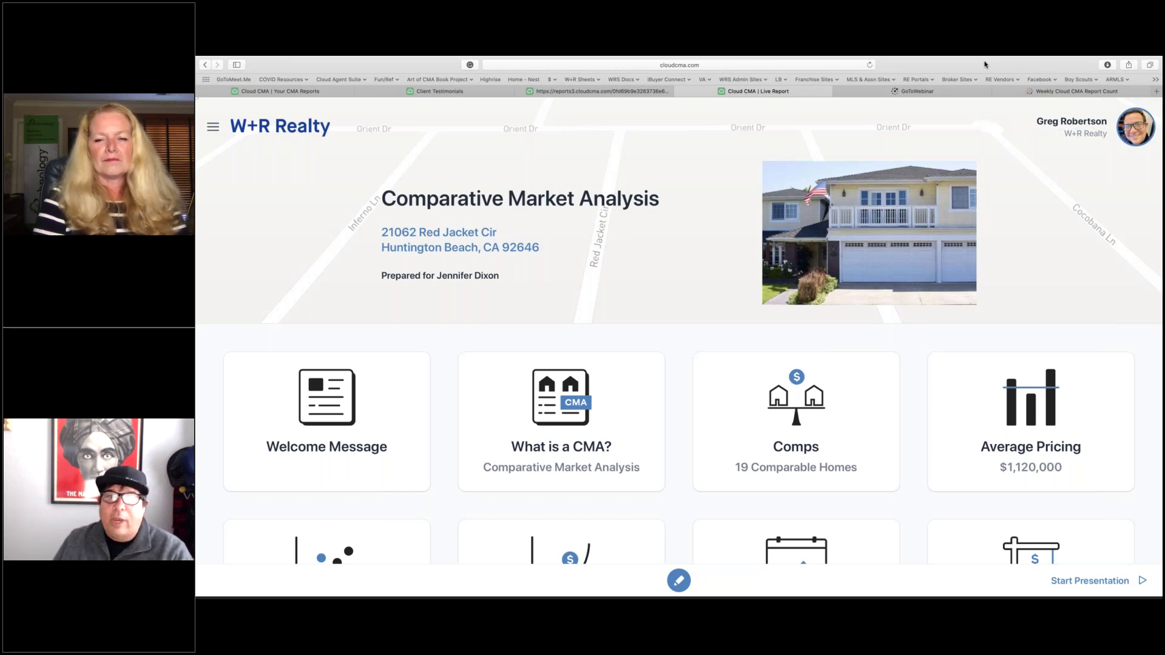
Turn on pen annotation on the live report's overview and draw a freehand stroke across the Comps, What is a CMA? and Welcome Message cards.
left_click(678, 580)
mouse_move(593, 469)
left_mouse_down()
mouse_move(668, 428)
mouse_move(315, 433)
mouse_move(339, 432)
left_mouse_up()
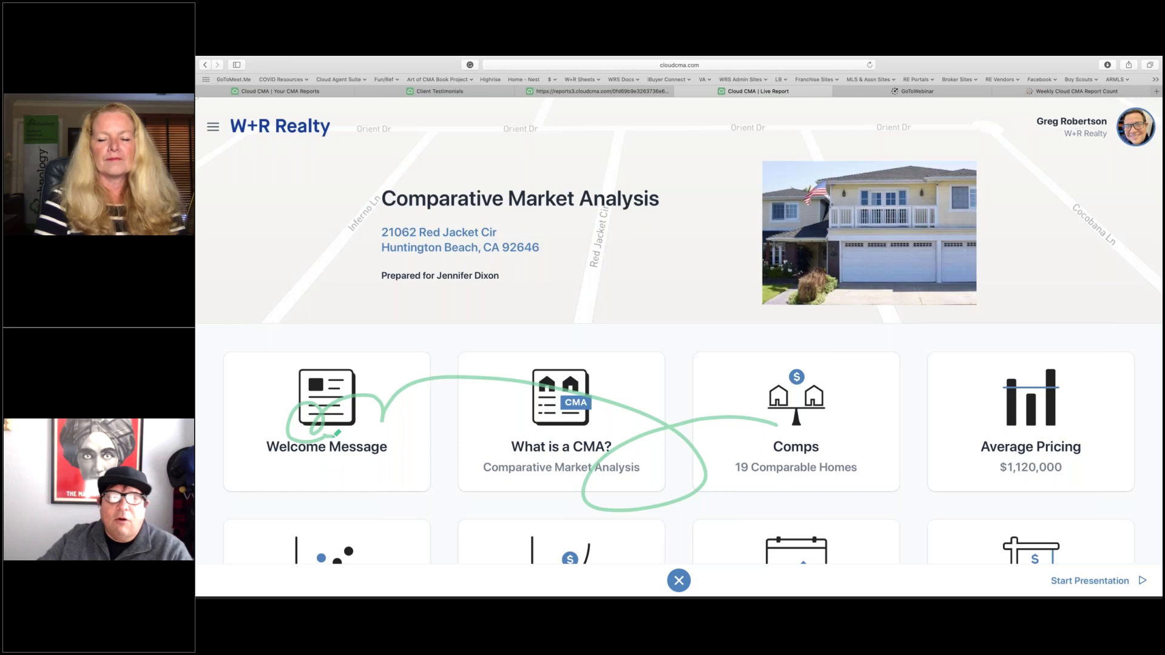
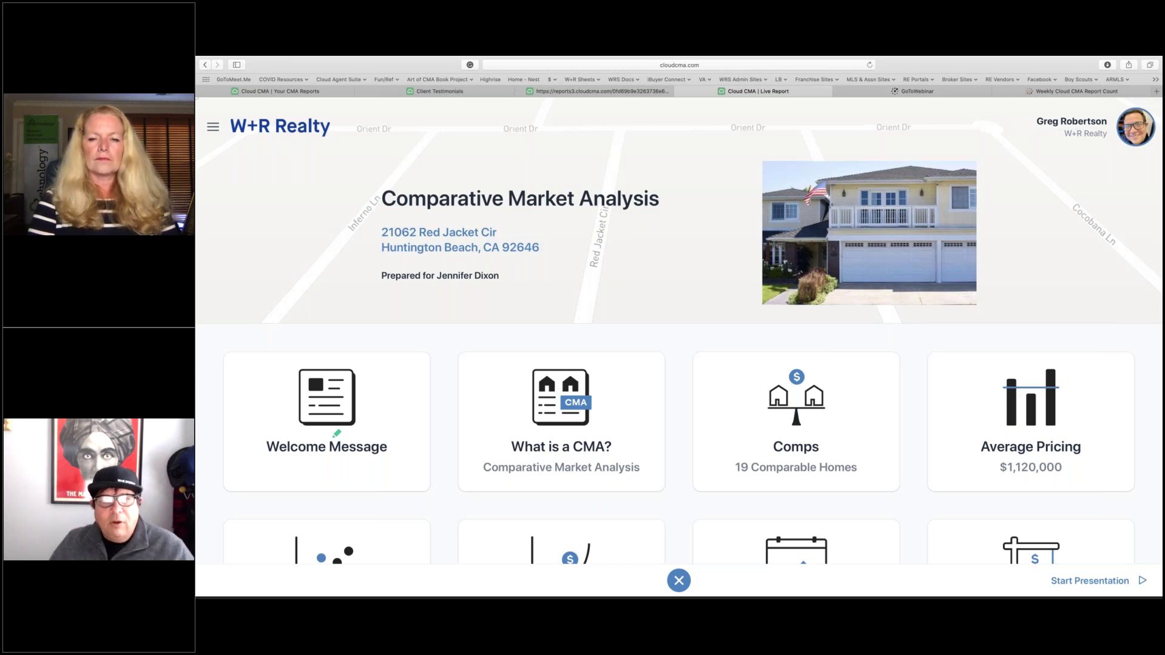
Go from the CMA Reports list to the account's Lead Generation page and view its "What's my home worth?" landing page.
left_click(290, 91)
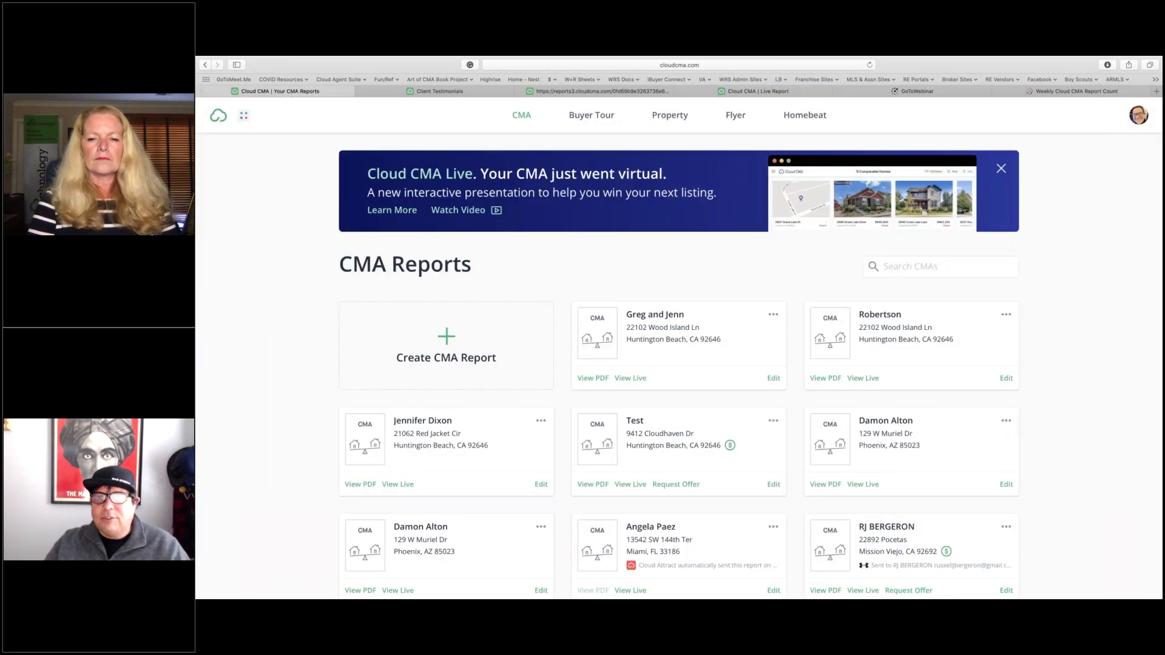
left_click(1137, 115)
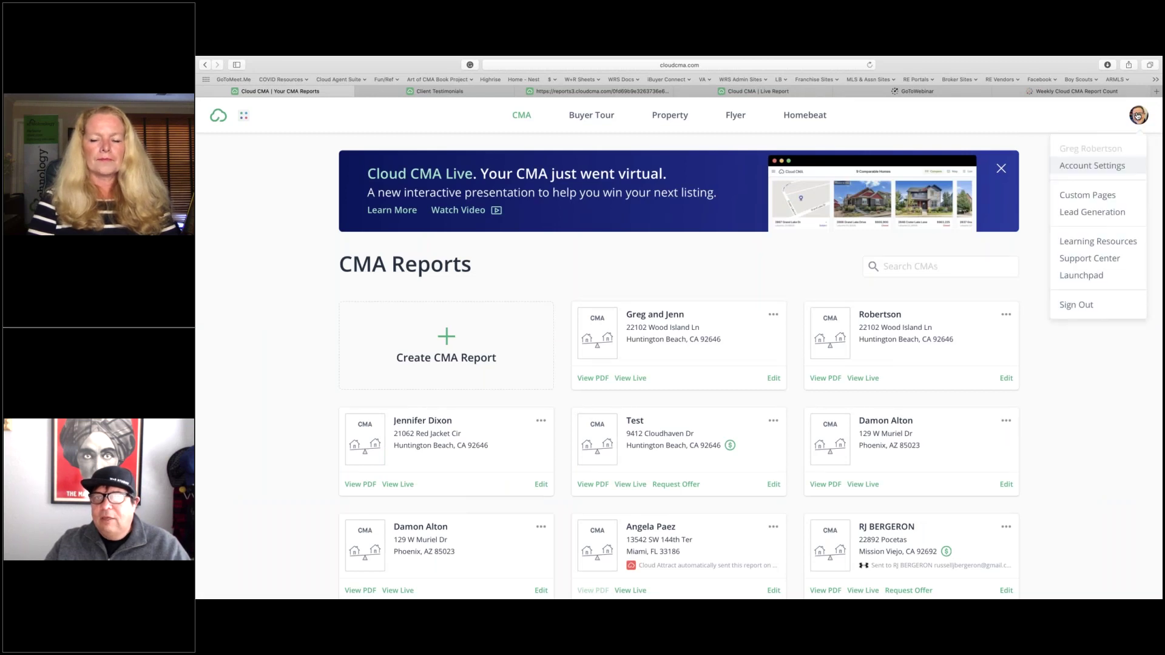
left_click(1096, 213)
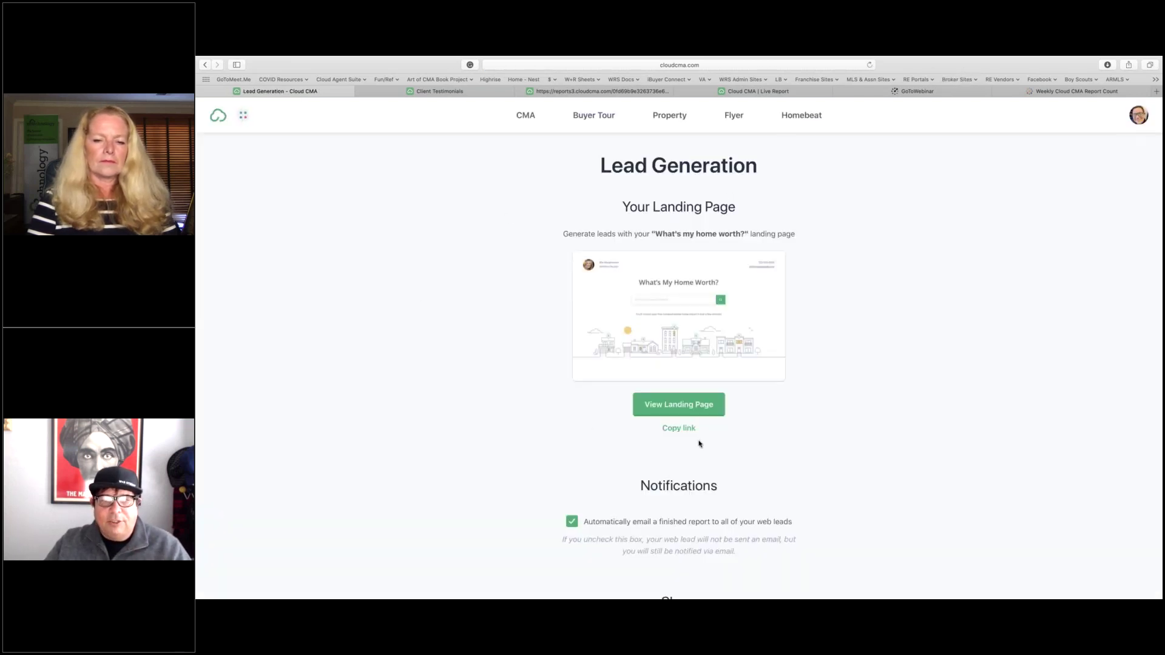
left_click(710, 406)
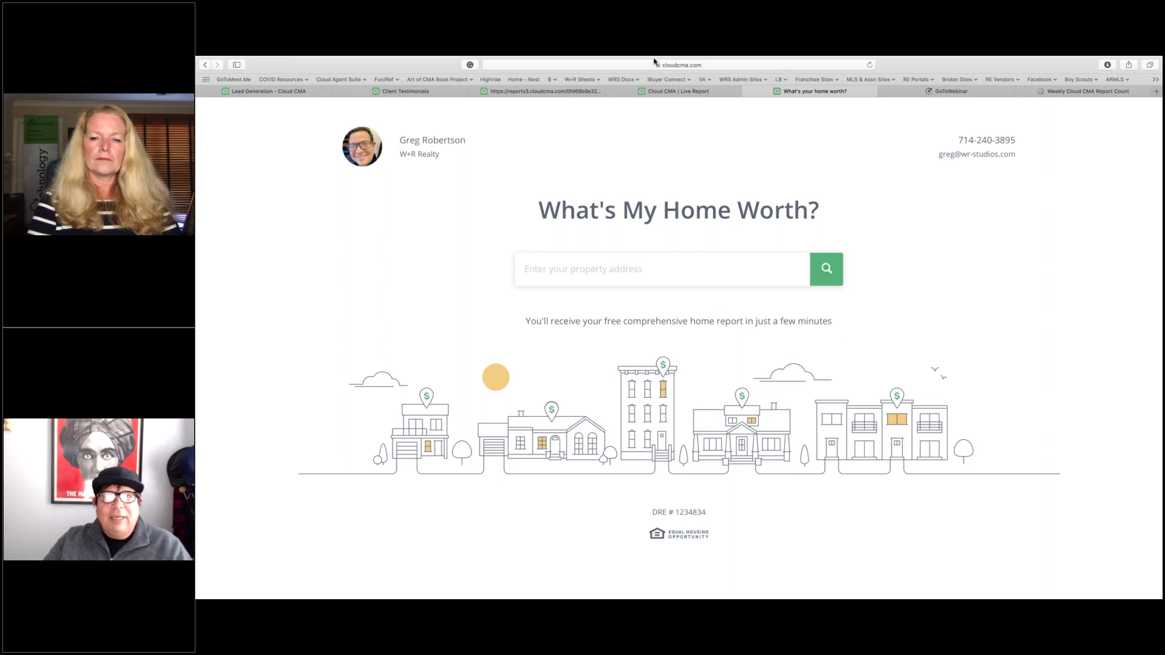
Switch briefly to the live report, and return to the Lead Generation page to review its notification and sharing options.
left_click(668, 69)
left_click(1050, 194)
left_click(668, 91)
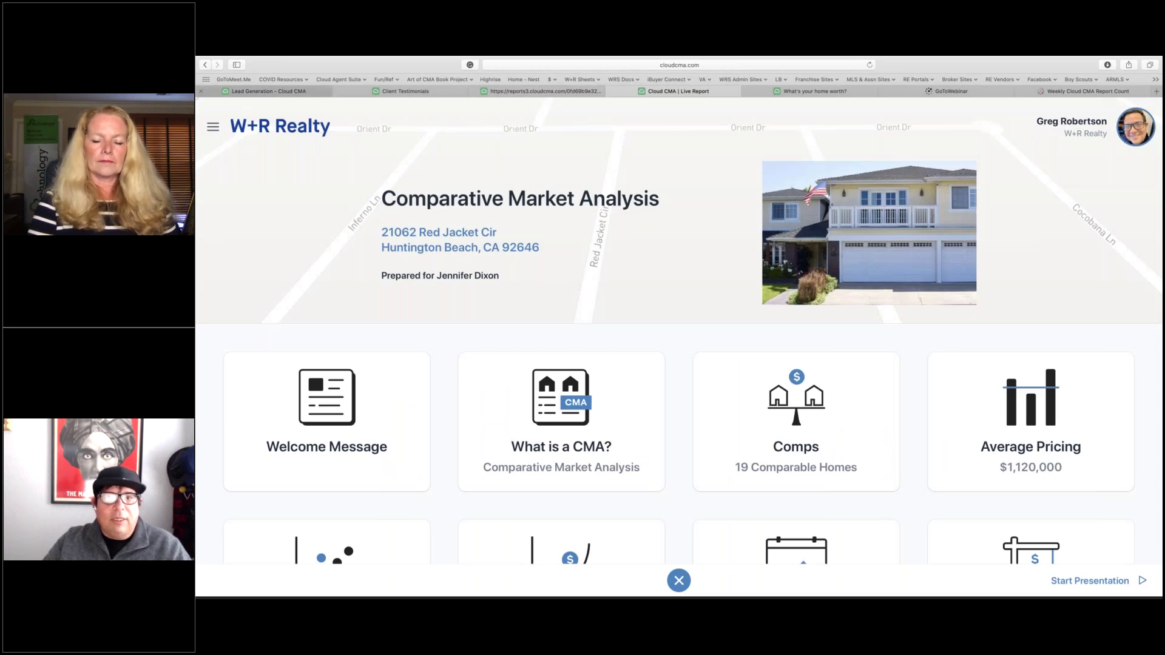
left_click(267, 91)
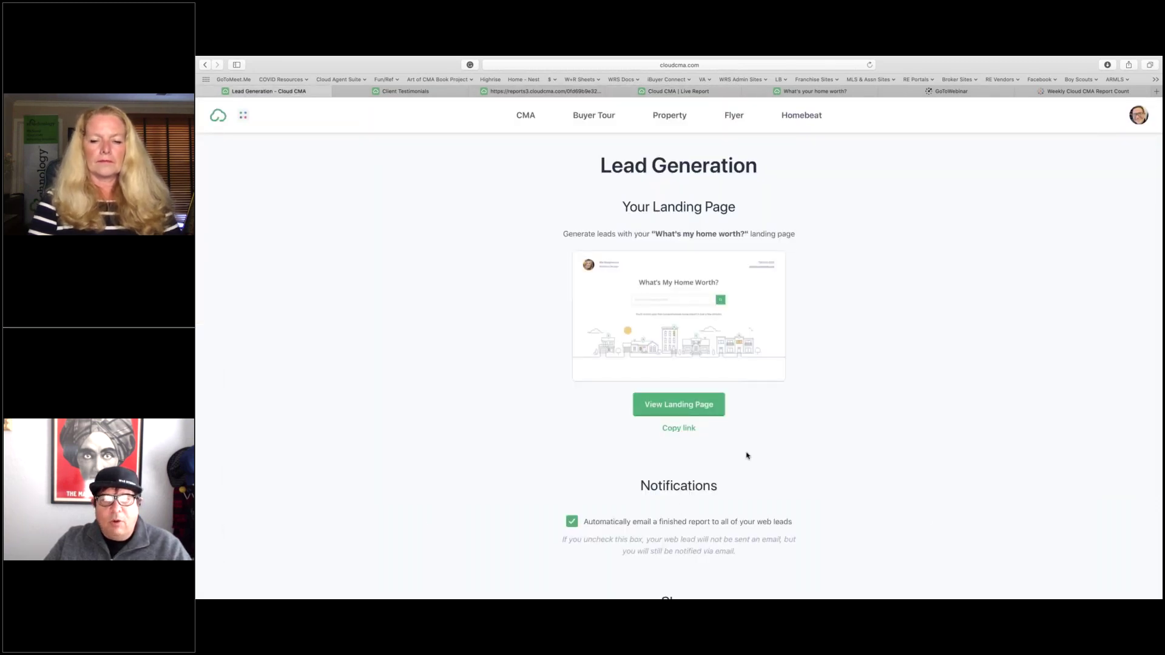
scroll(747, 455, "down", 5)
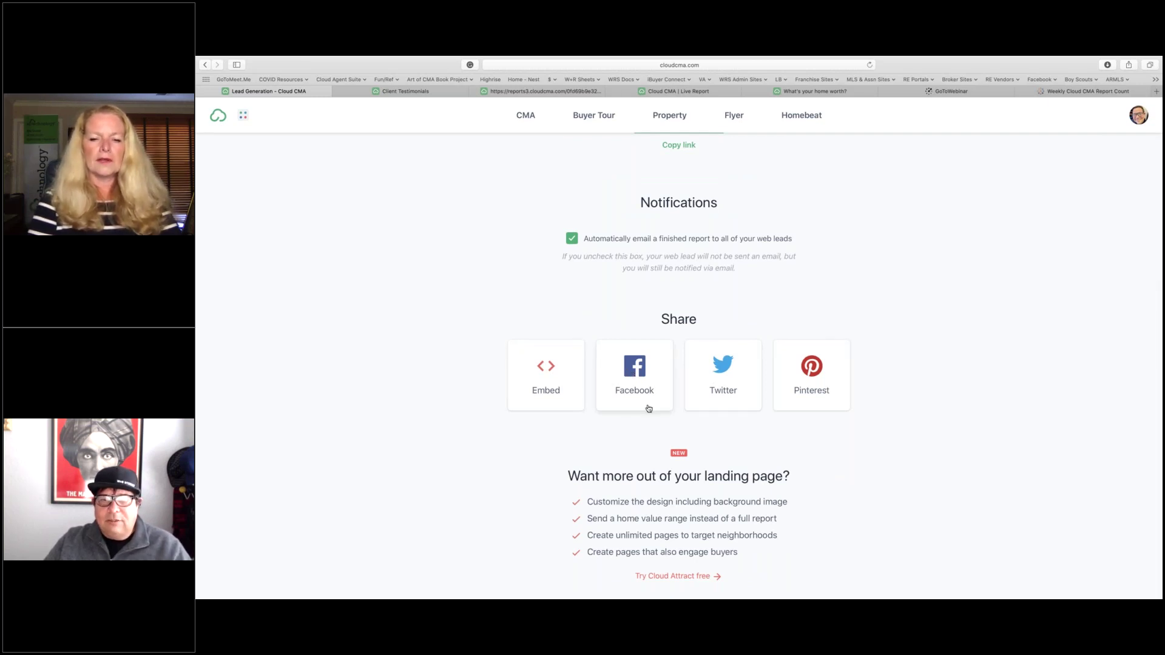
Exit the browser's full screen, switch to the Cloud CMA Live presentation in Keynote and play its Compass and Sotheby's report examples slide.
mouse_move(269, 59)
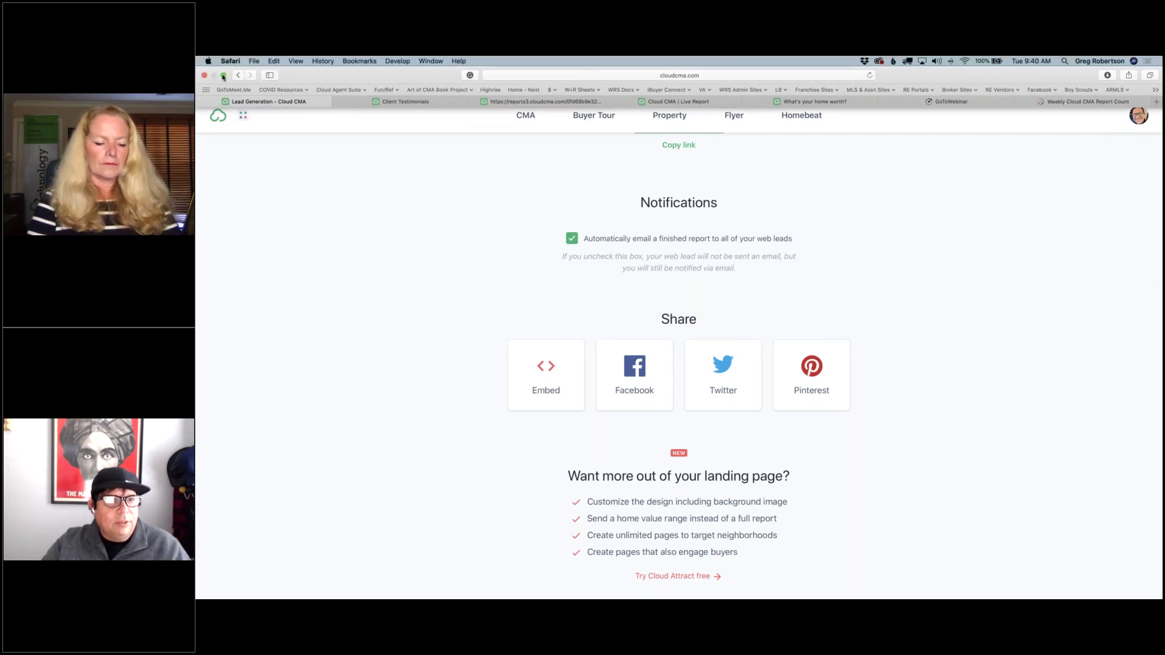
key("ctrl+super+f")
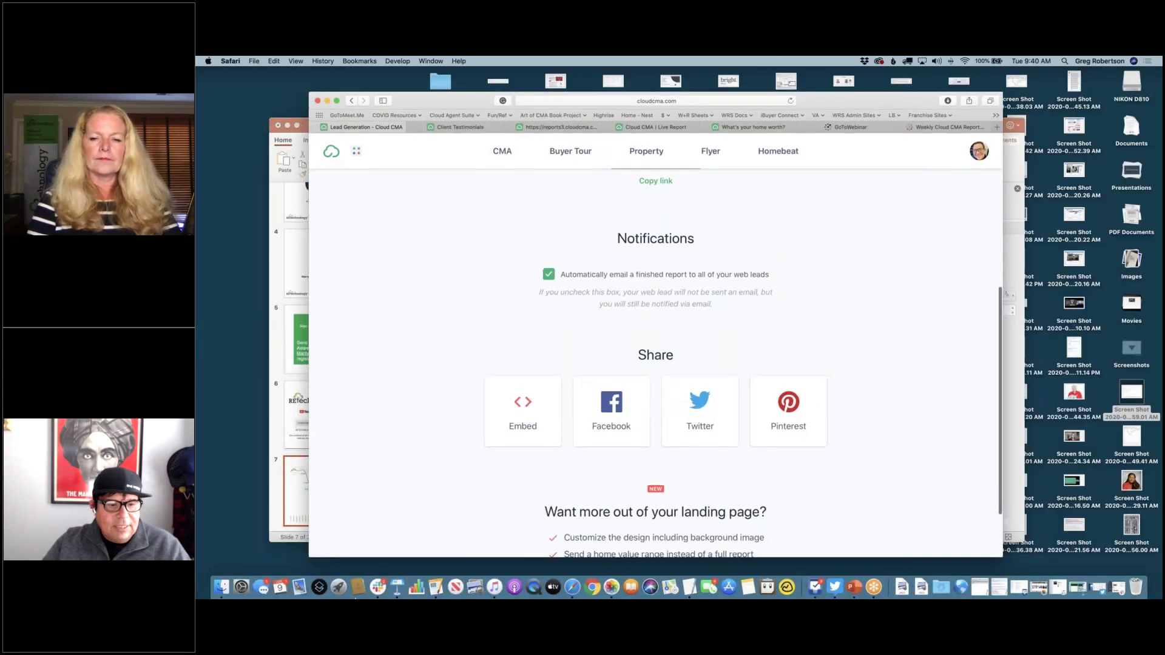
left_click(395, 585)
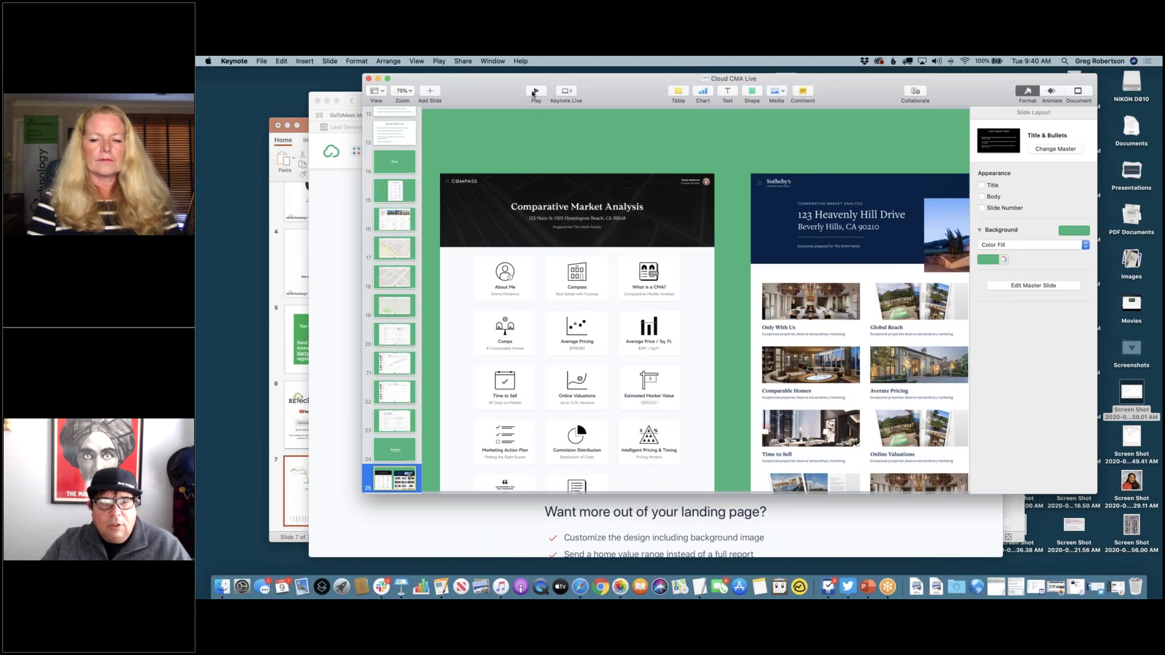
left_click(534, 93)
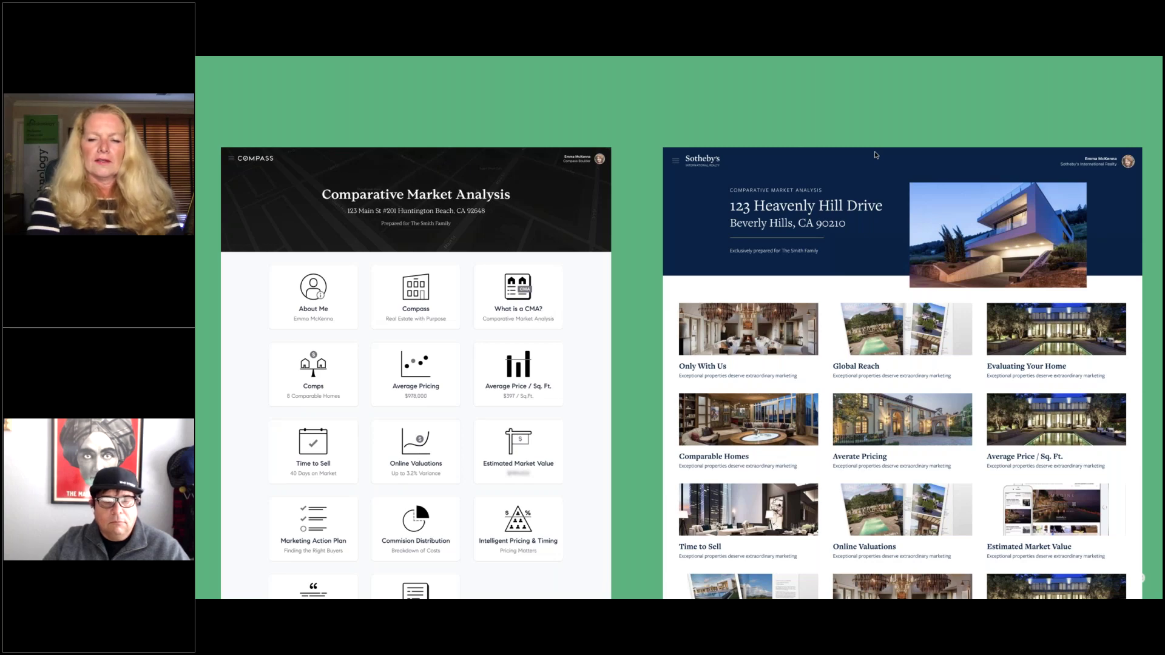
key("Escape")
scroll(403, 182, "up", 5)
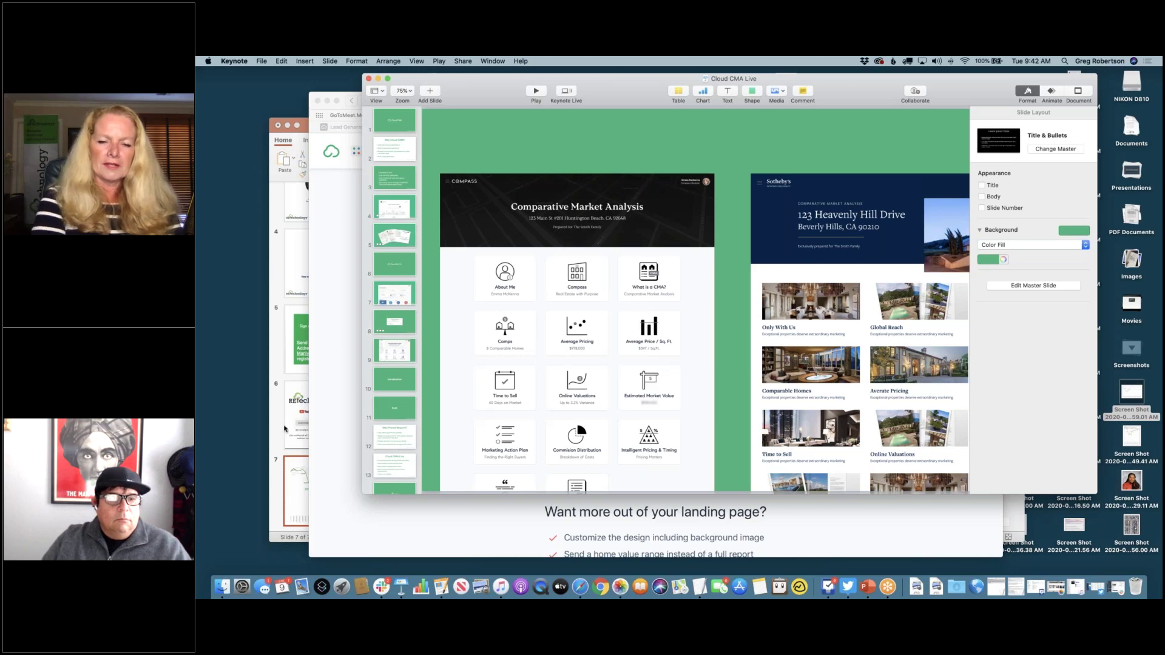
Switch to the Coffee Chat - June 9 presentation in PowerPoint and start the slide show from the Upcoming Sessions slide.
left_click(301, 271)
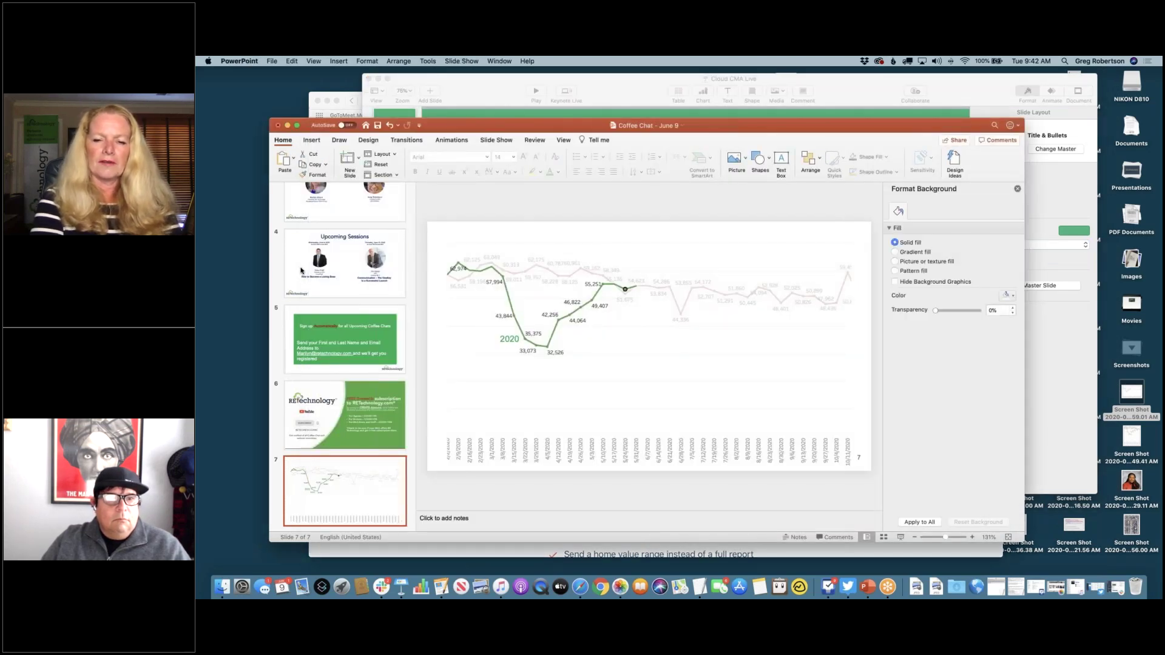
left_click(301, 271)
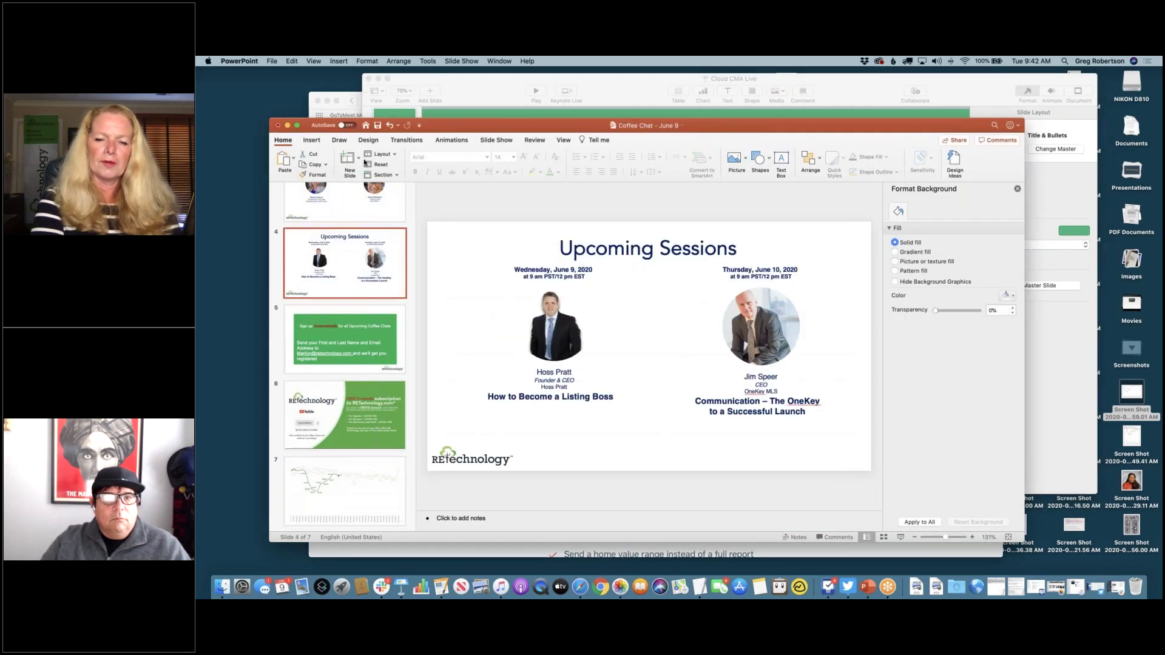
left_click(900, 537)
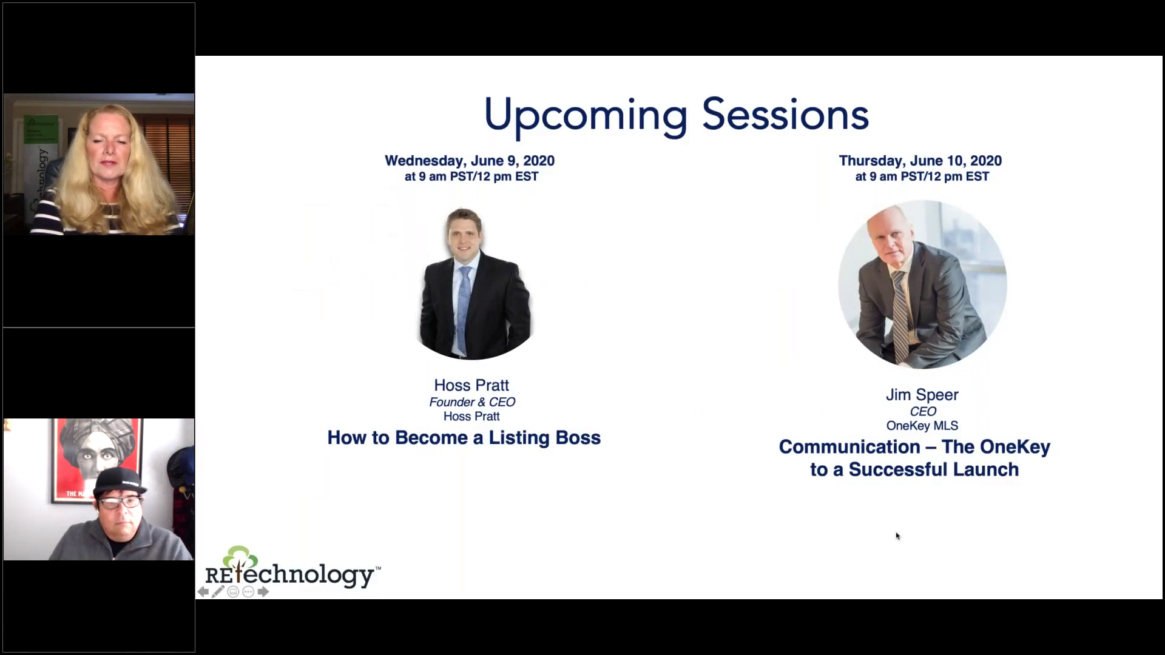